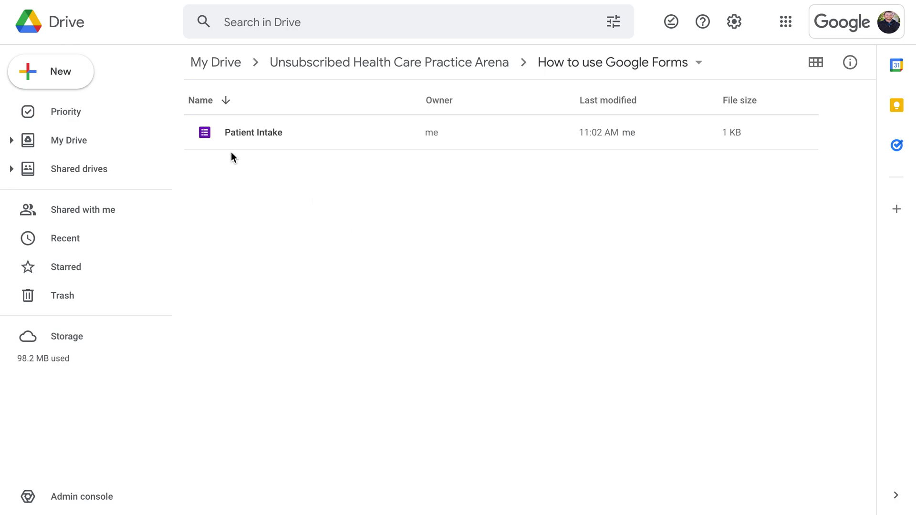
Step: Create a blank Google Form from Drive's New menu in the How to use Google Forms folder
left_click(62, 72)
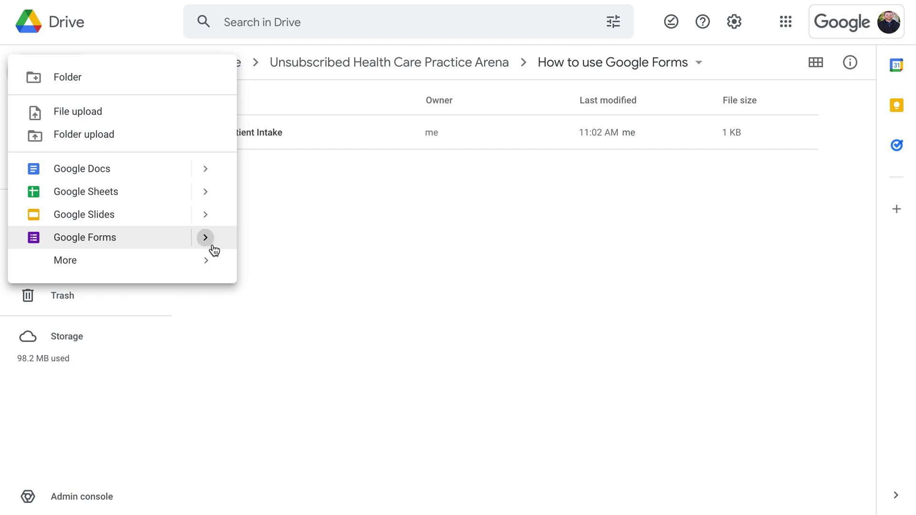
mouse_move(213, 249)
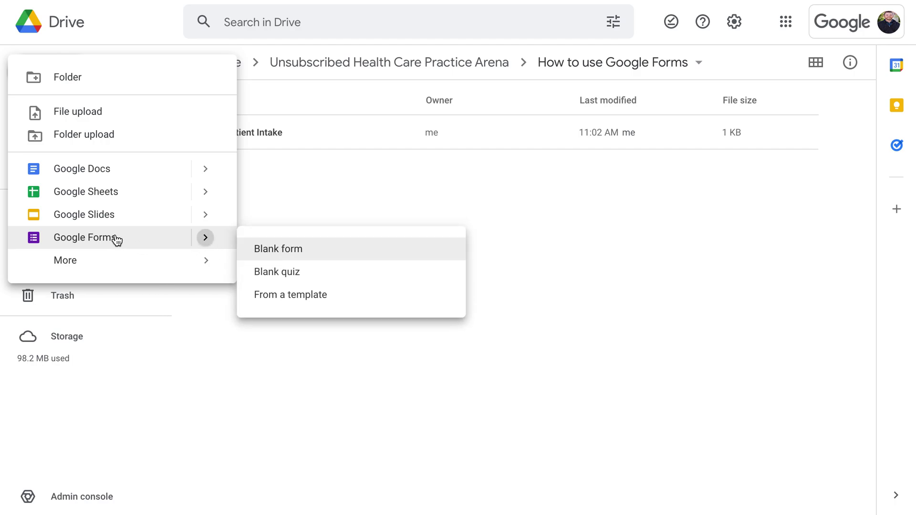
left_click(269, 246)
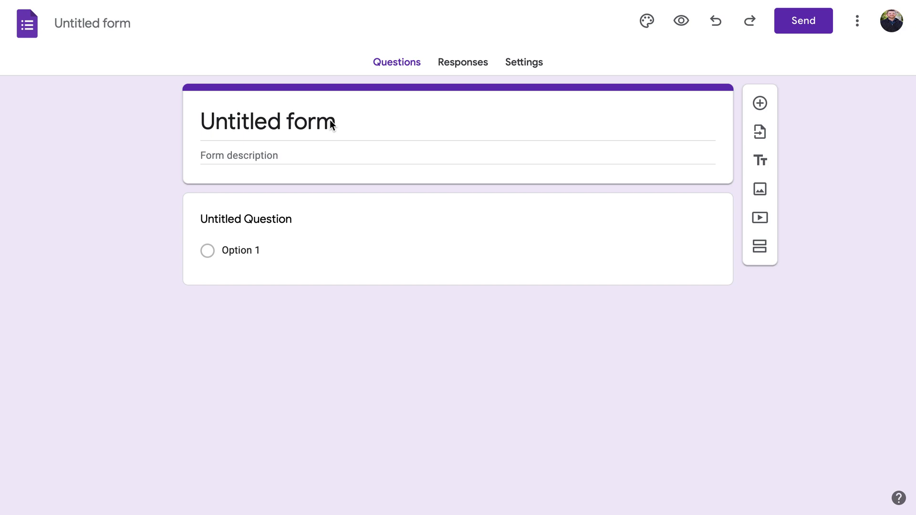
Step: Rename the form from Untitled form to 'Intake'
left_click(275, 118)
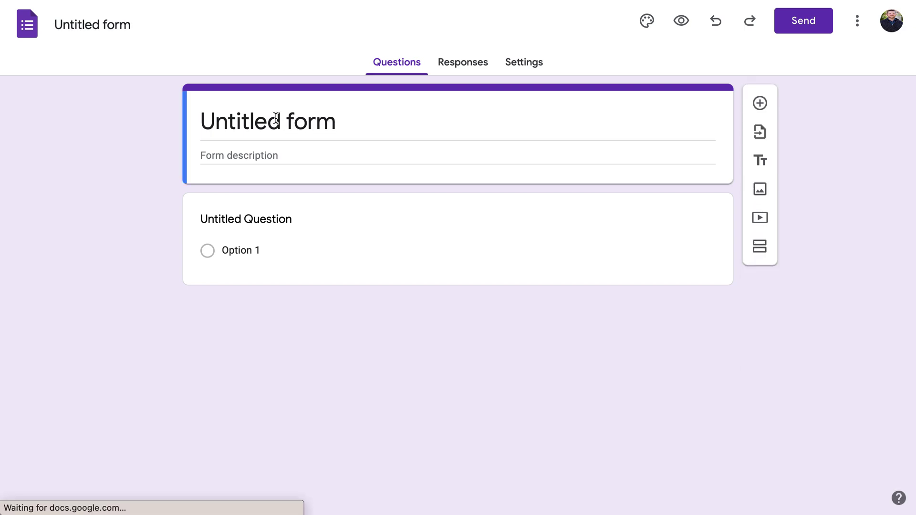
triple_click(280, 120)
type("Patie")
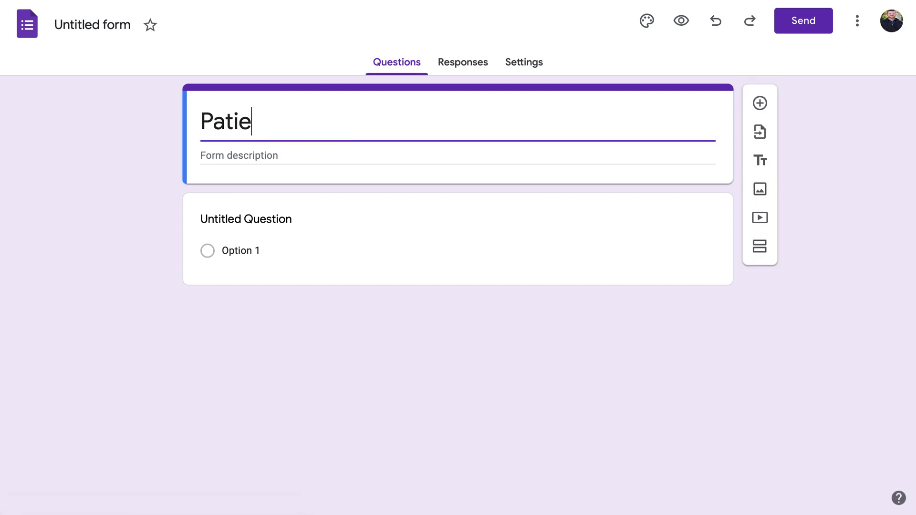
type("nt Intake")
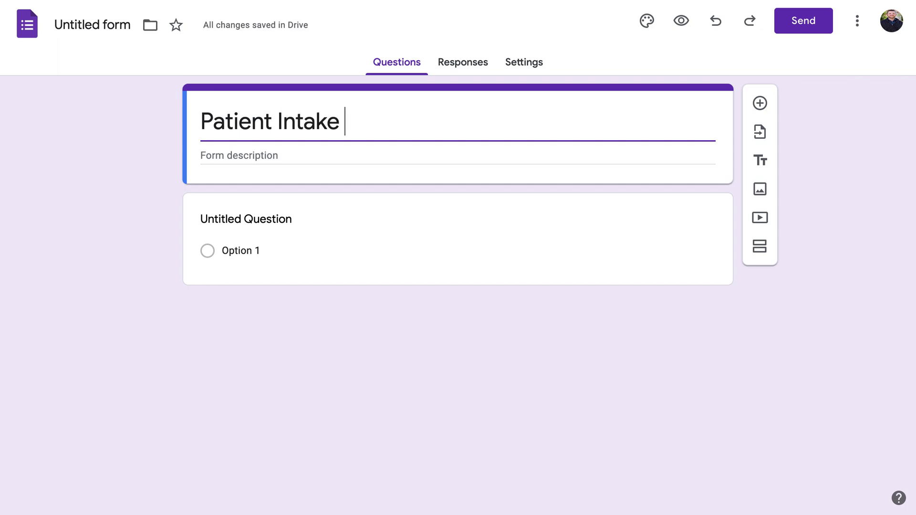
key("BackSpace")
key("BackSpace")
key("BackSpace")
key("BackSpace")
key("BackSpace")
key("BackSpace")
key("BackSpace")
key("BackSpace")
key("BackSpace")
key("BackSpace")
key("BackSpace")
key("BackSpace")
key("BackSpace")
key("BackSpace")
type("Intake")
Step: Add the description 'Please fill out the form to the best of your ability.'
left_click(272, 155)
type("Please")
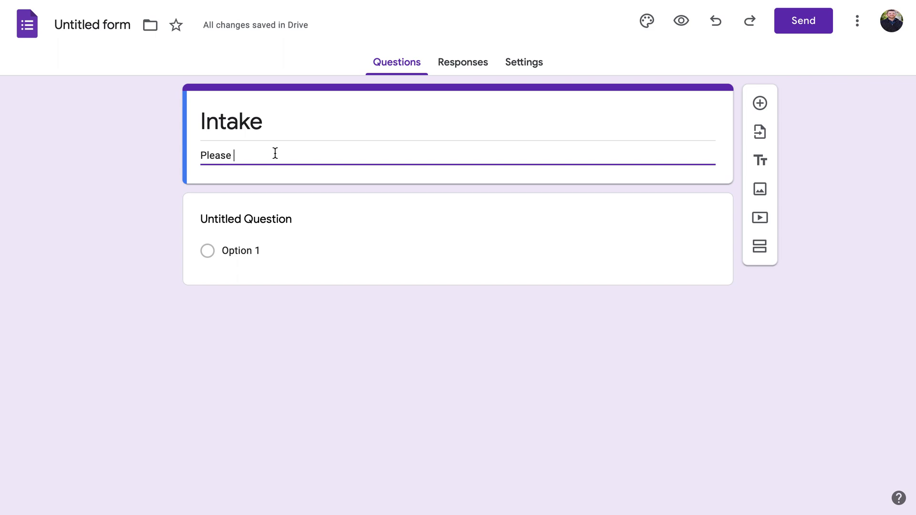
type("orm to the")
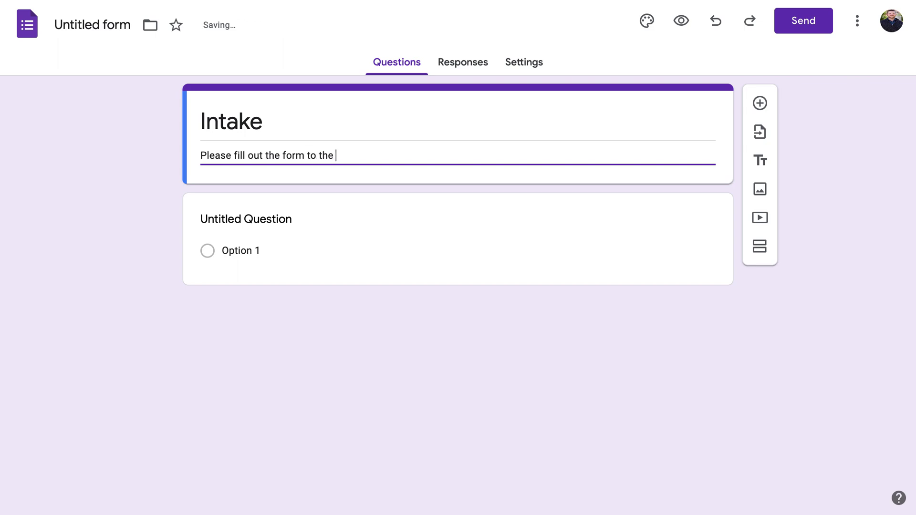
type(" best of your ability.")
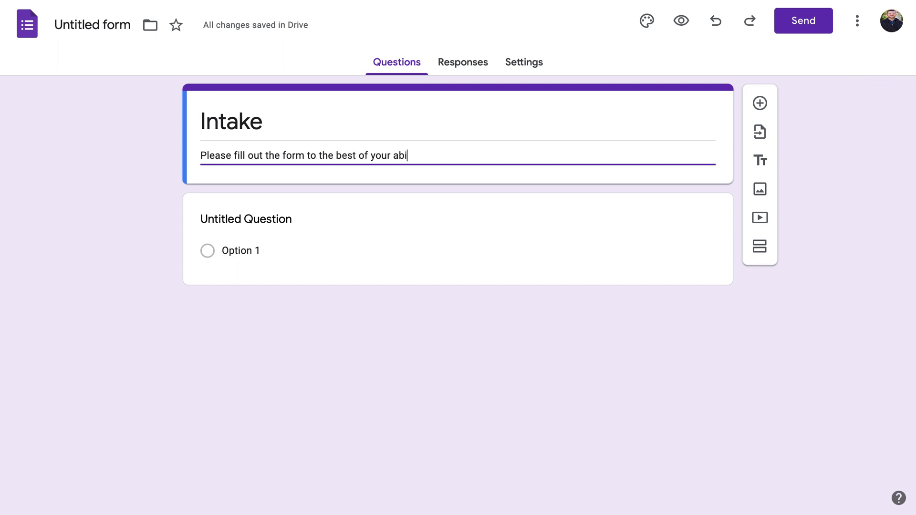
left_click(331, 219)
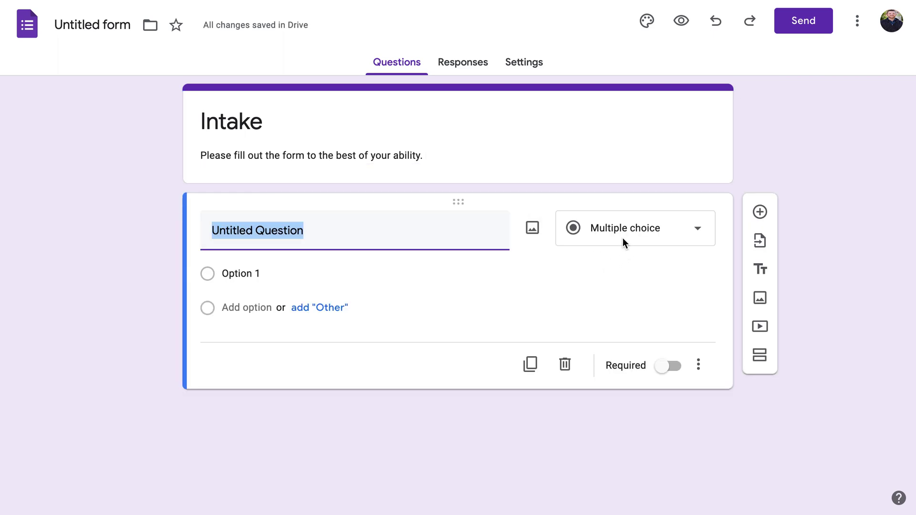
left_click(661, 231)
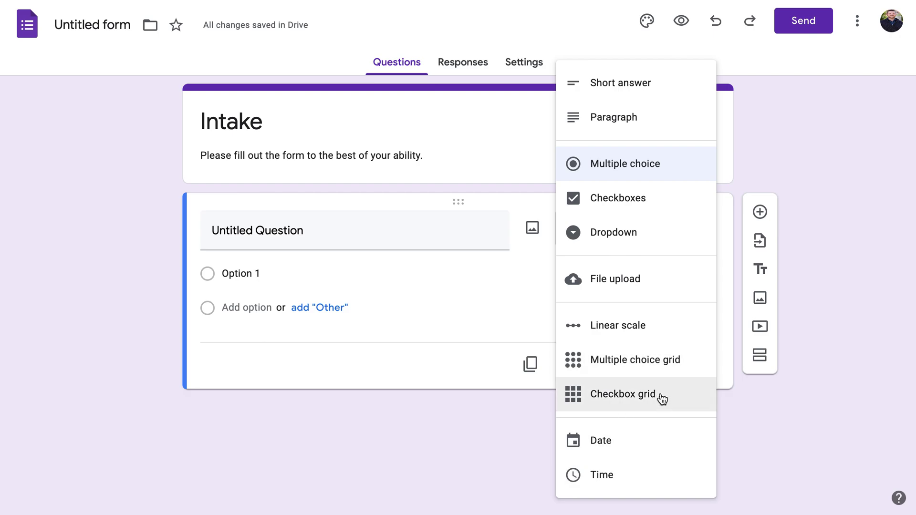
left_click(757, 418)
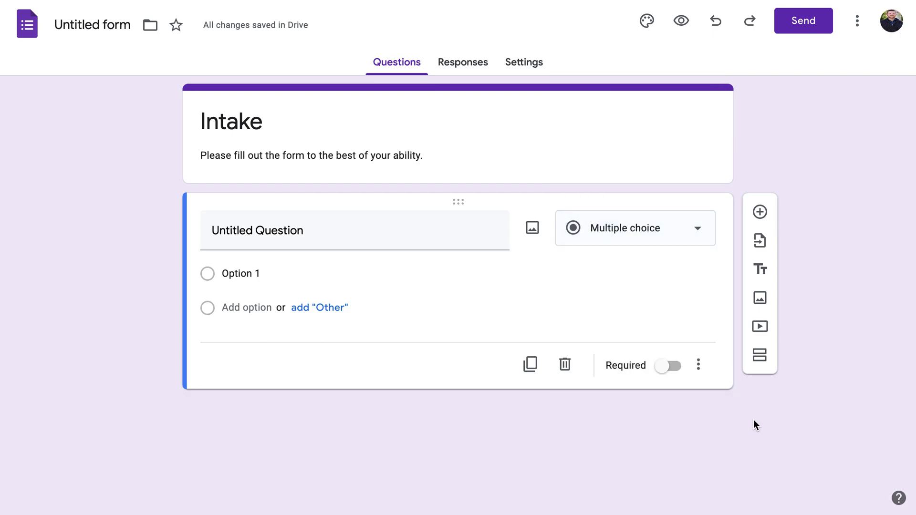
left_click(357, 231)
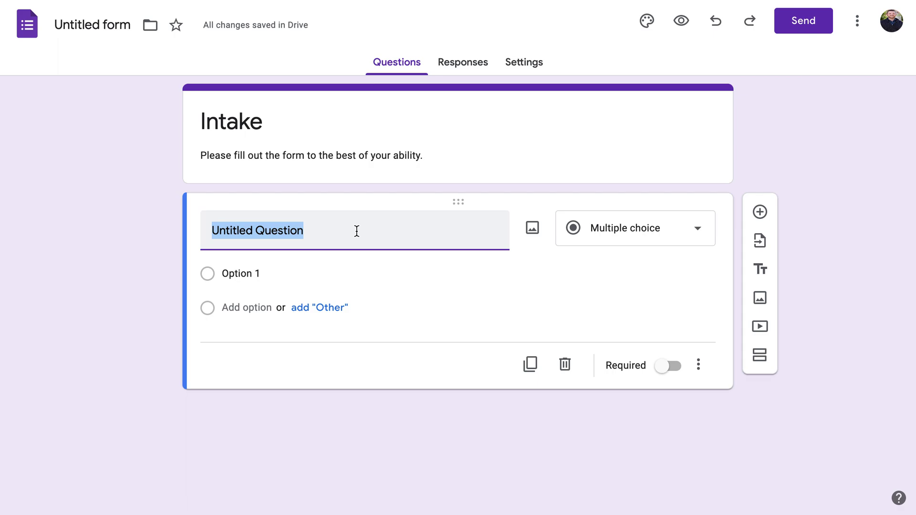
Step: Add short-answer questions 'First Name and Middle Initial' and 'Last Name'
type("First N")
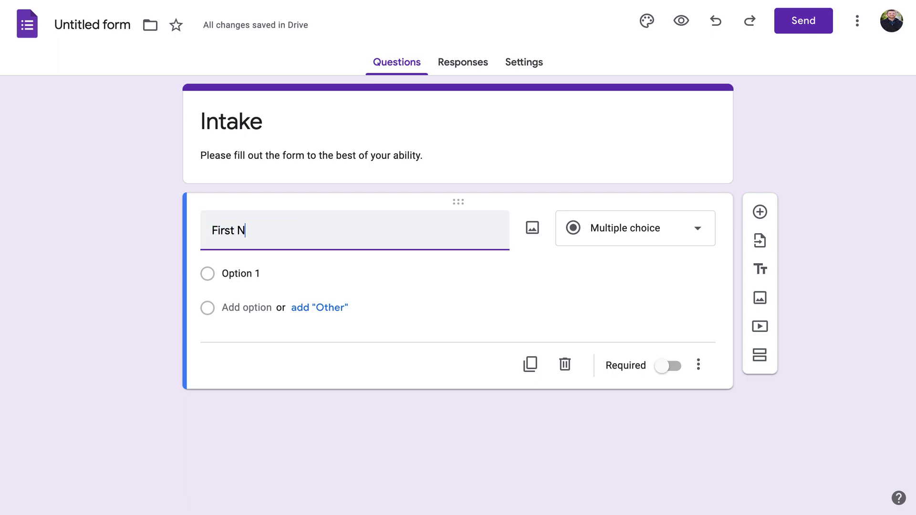
type("ame and Midd")
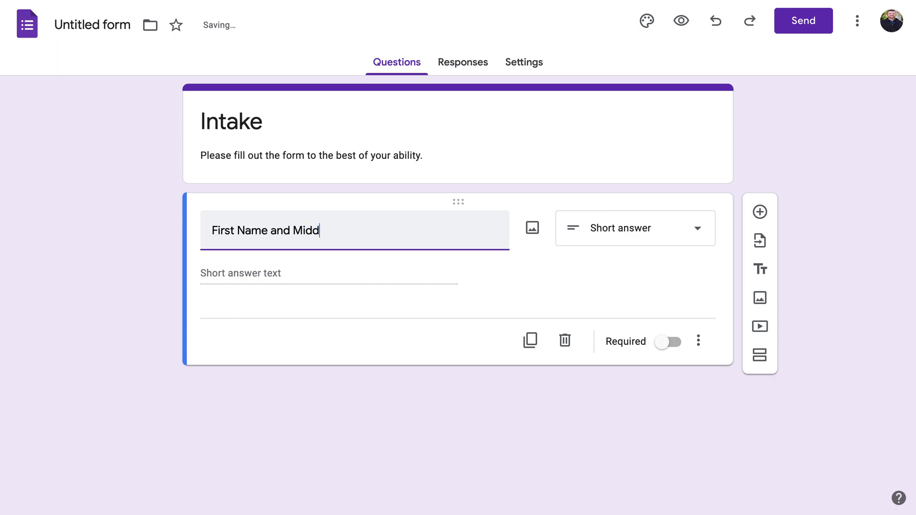
type("le Initial")
left_click(754, 215)
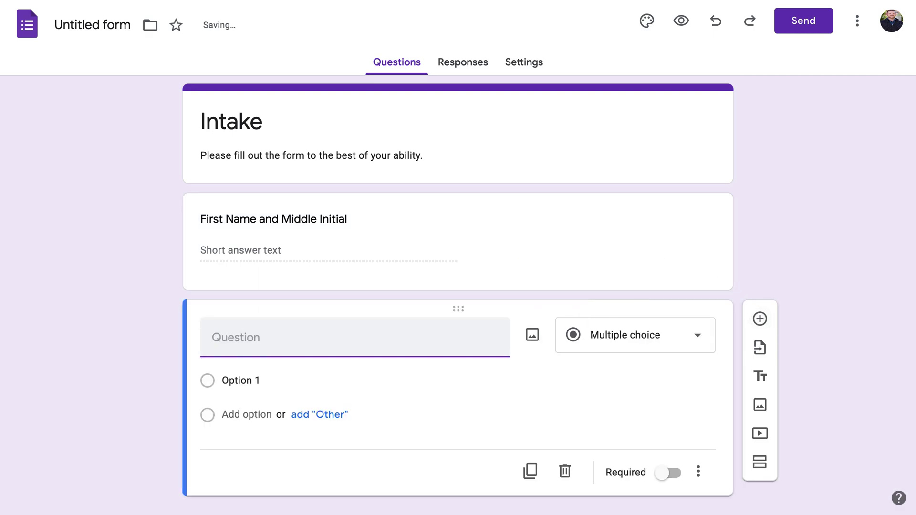
type("Last")
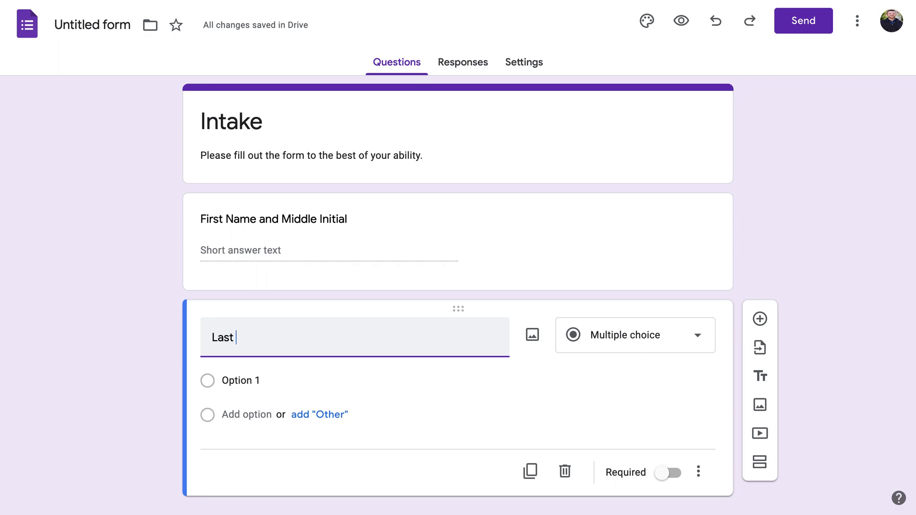
type(" Name")
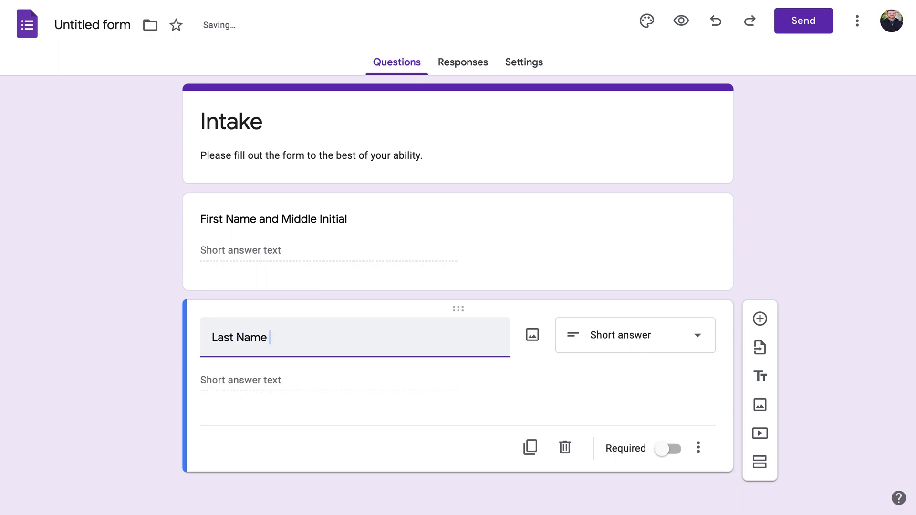
left_click(756, 268)
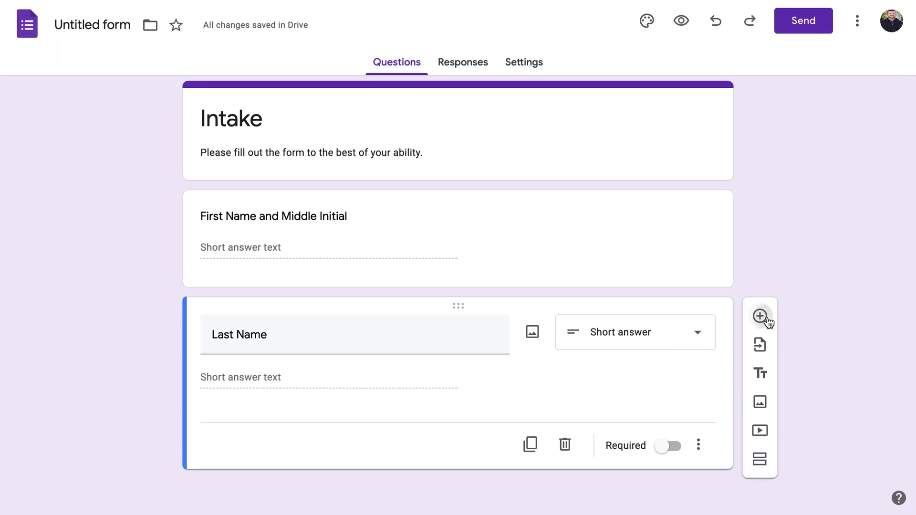
Step: Add a new question, and make First Name and Middle Initial and Last Name required
left_click(761, 318)
scroll(687, 186, "up", 1)
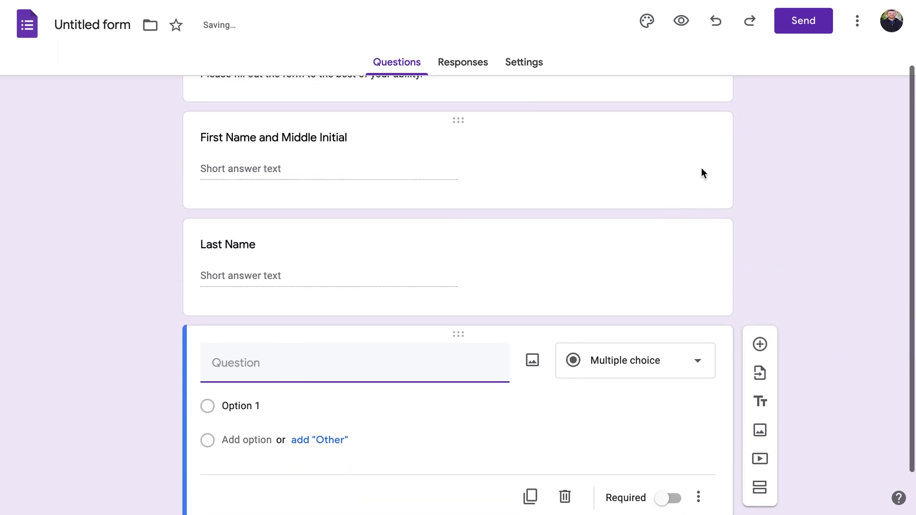
left_click(701, 167)
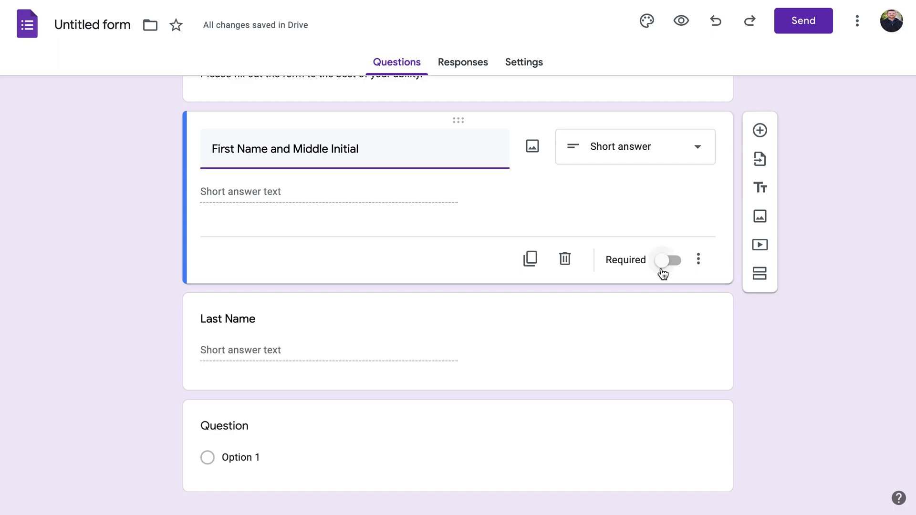
left_click(663, 263)
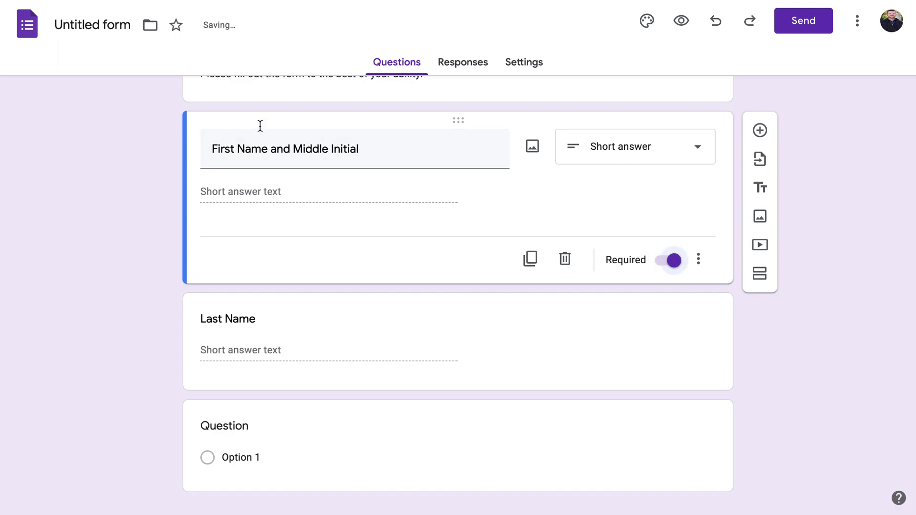
left_click(624, 307)
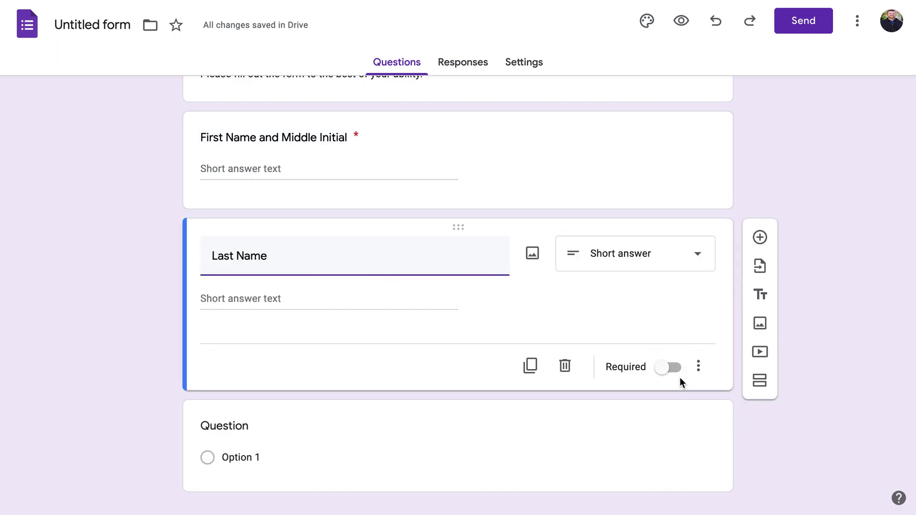
left_click(668, 367)
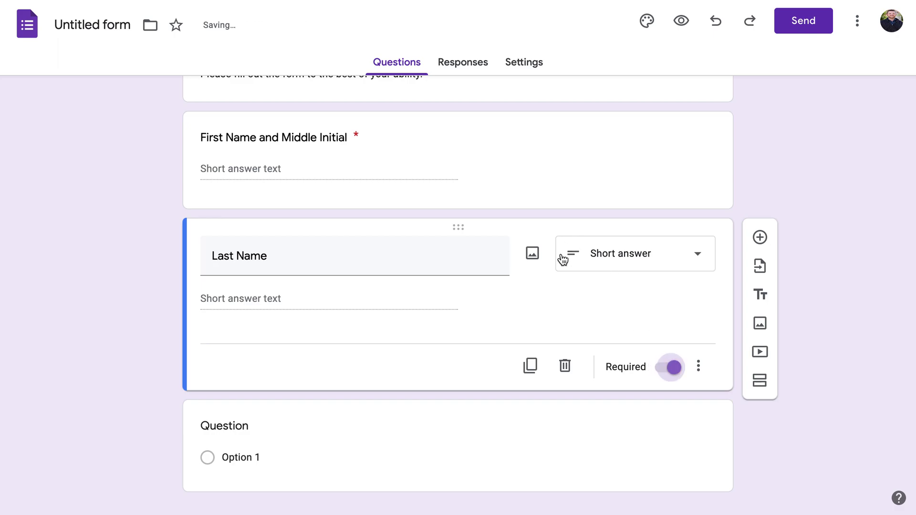
left_click(359, 137)
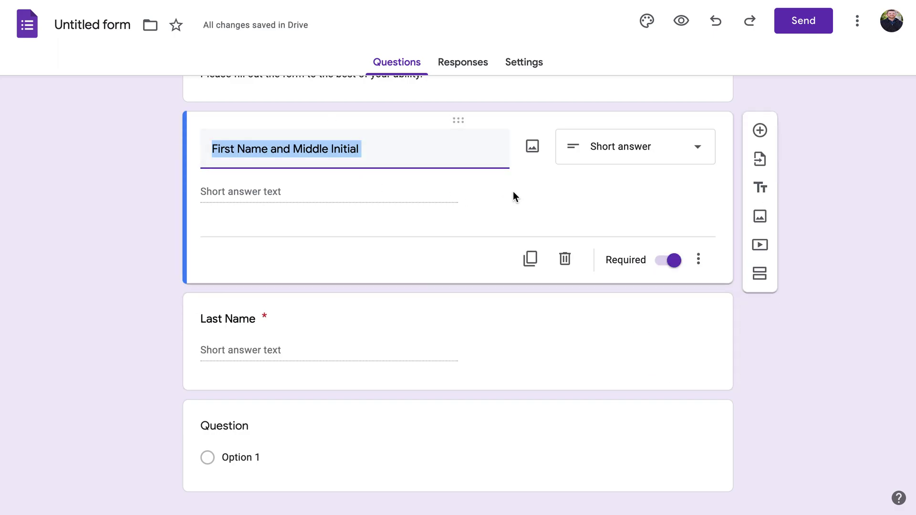
left_click(574, 203)
scroll(402, 207, "down", 1)
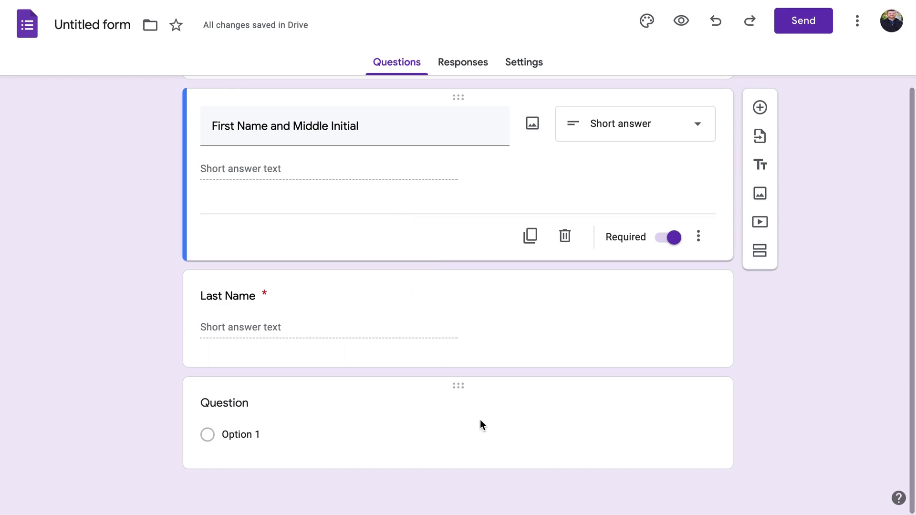
Step: Make the third question a required Date of Birth question, with a blank question after it
left_click(234, 403)
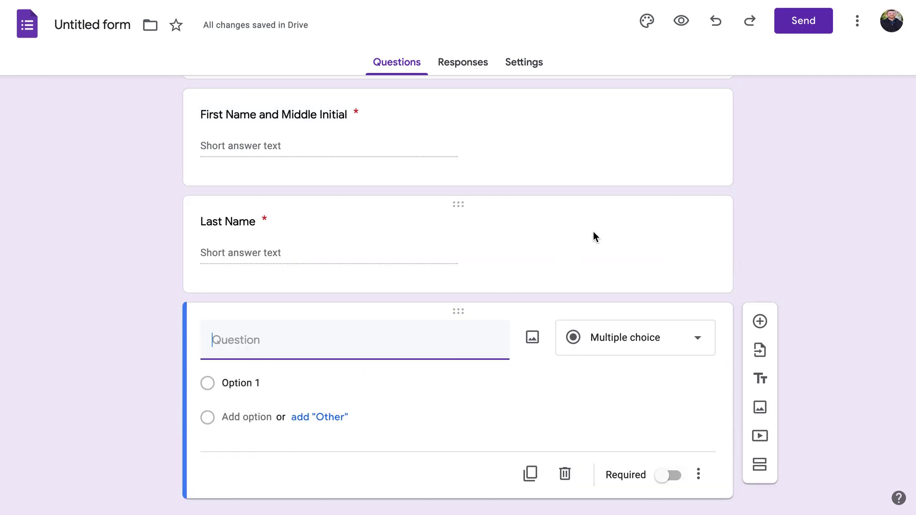
type("Date of Birth")
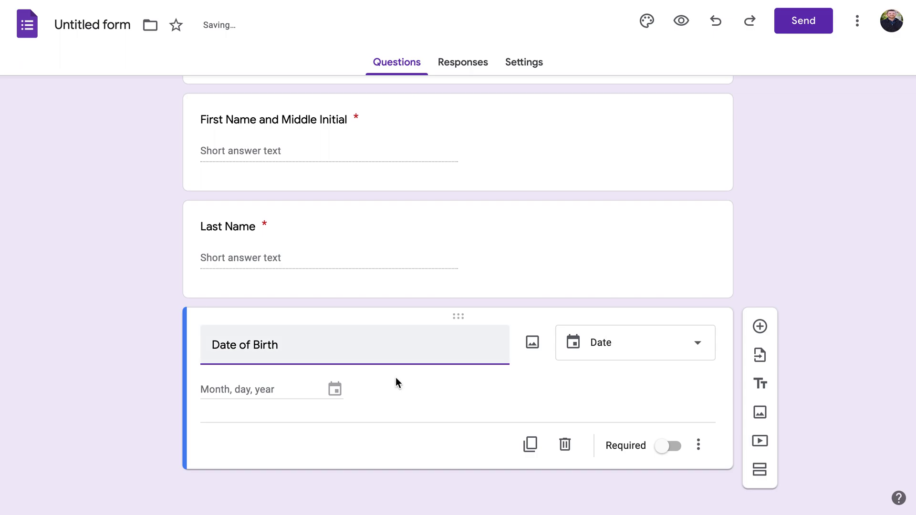
left_click(668, 446)
left_click(760, 325)
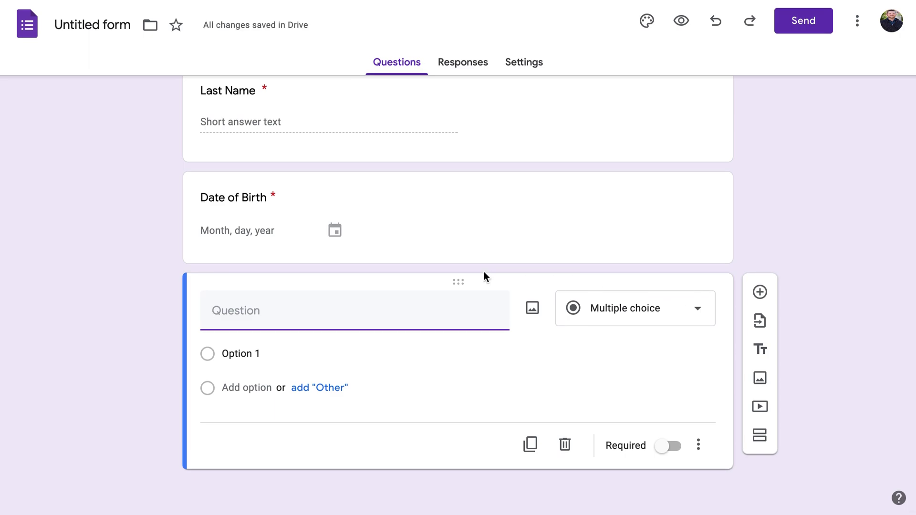
Step: Create a 'Sex' question with options Male, Female, Prefer not to say and Other
type("Sex")
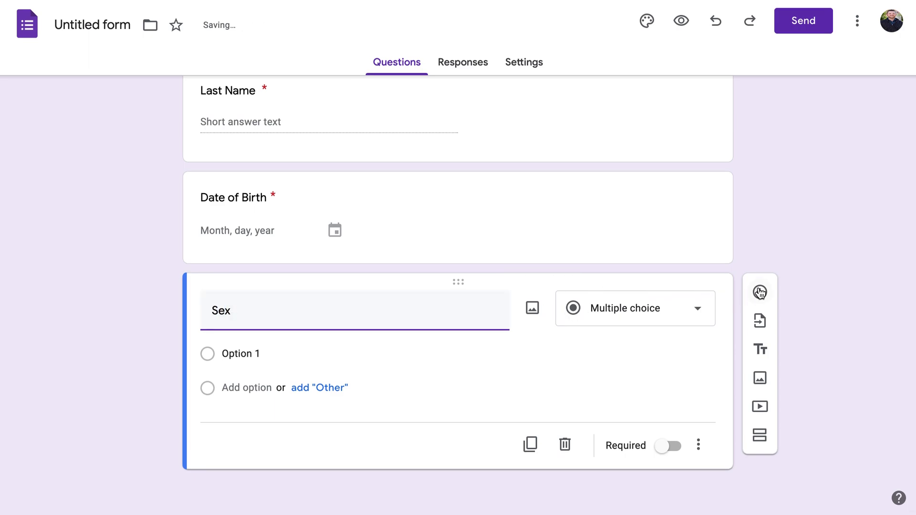
left_click(244, 355)
type("Male")
key("Return")
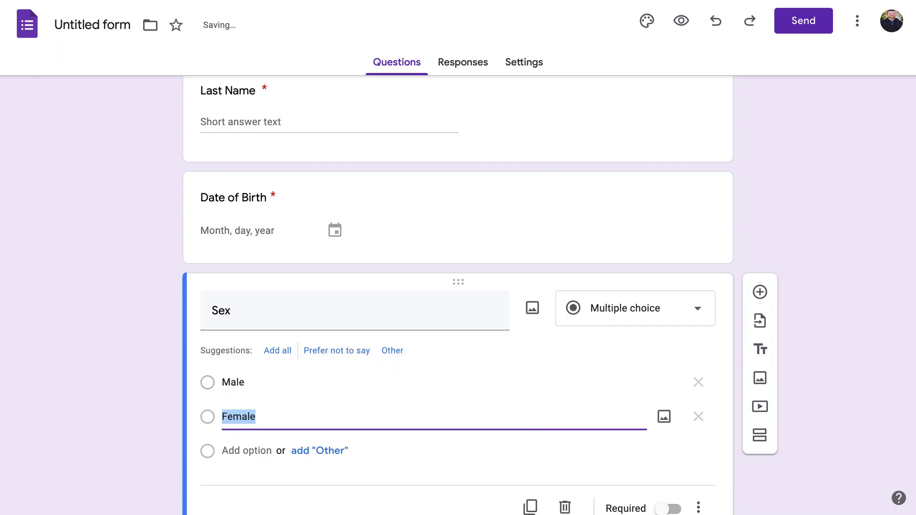
scroll(277, 416, "down", 1)
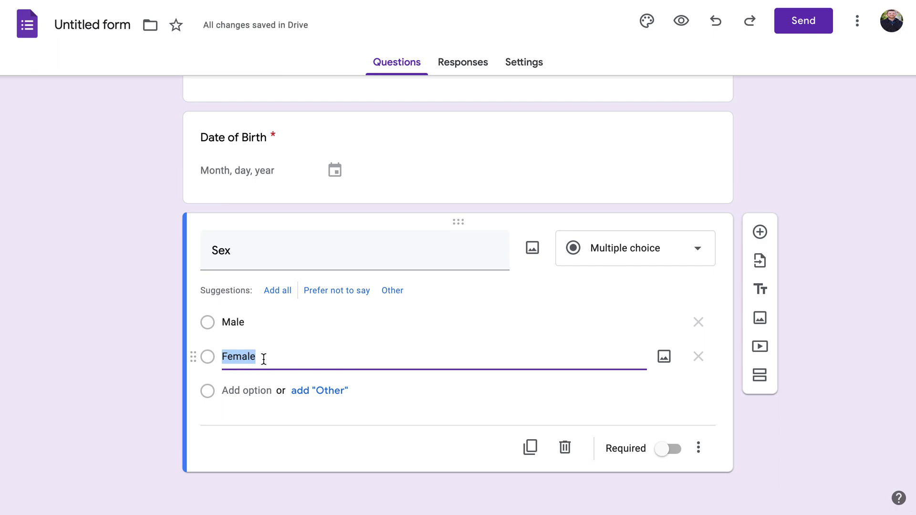
left_click(240, 387)
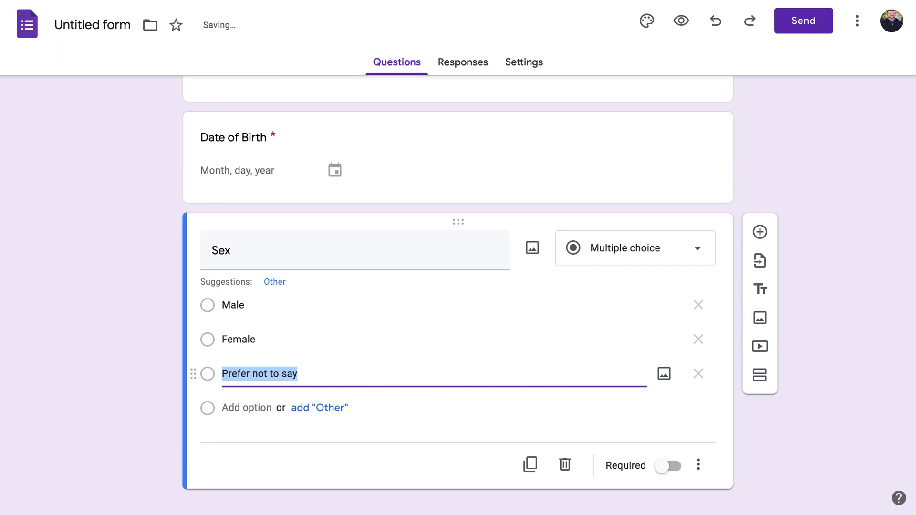
left_click(310, 408)
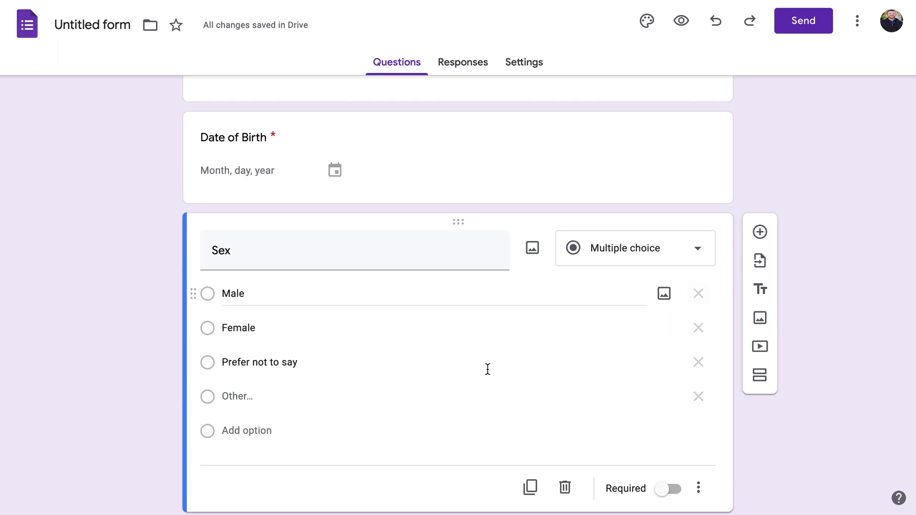
scroll(535, 393, "down", 1)
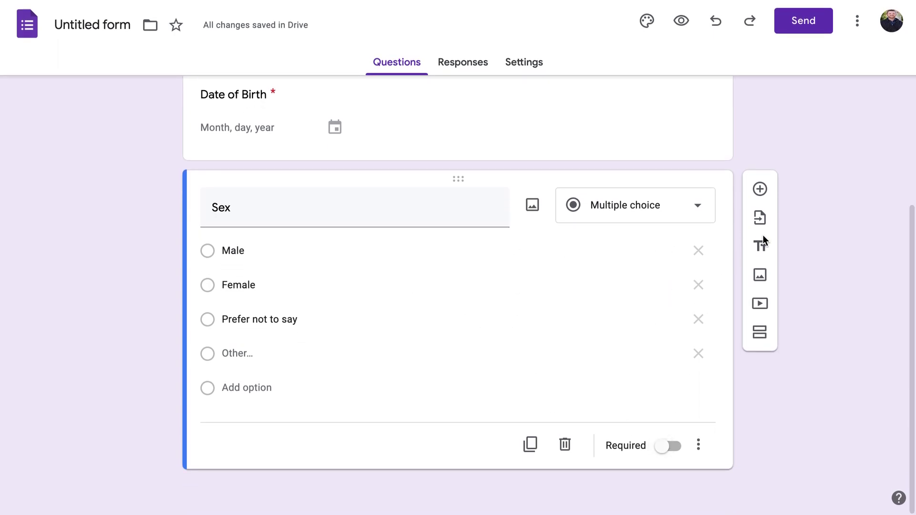
left_click(760, 189)
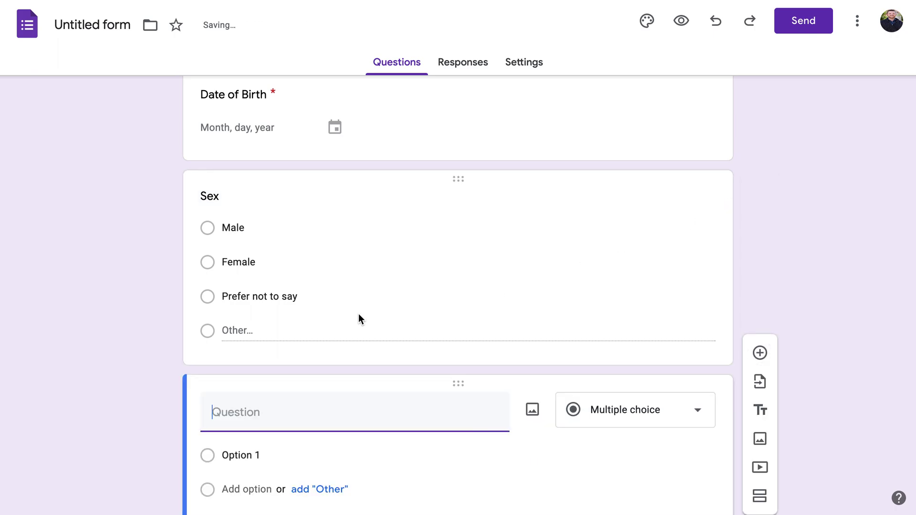
Step: Type 'Contact Info' as the new question's title, review the form, then erase it
type("Contact Info")
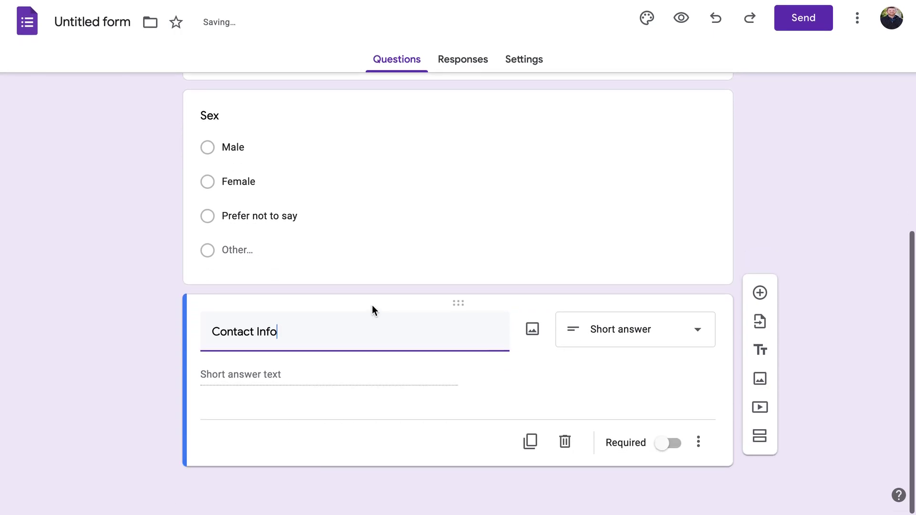
scroll(343, 300, "up", 9)
scroll(361, 188, "down", 1)
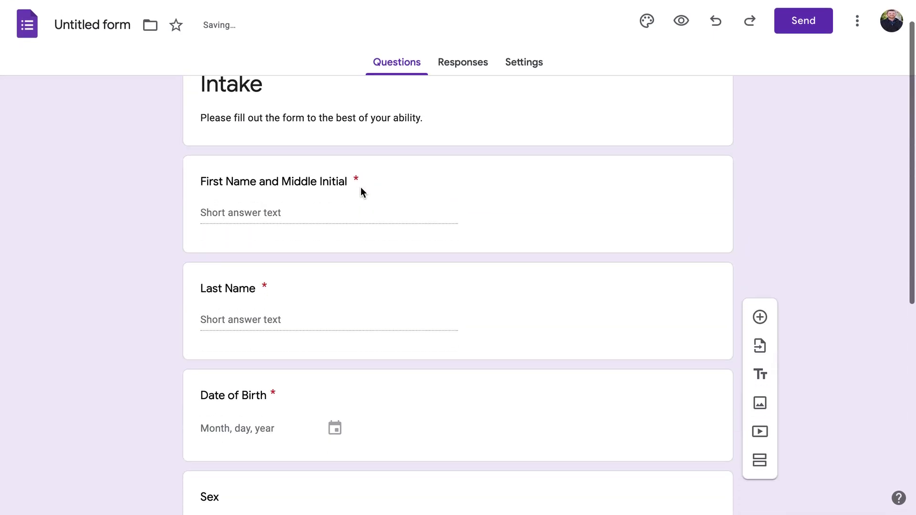
scroll(331, 167, "down", 5)
scroll(333, 328, "down", 3)
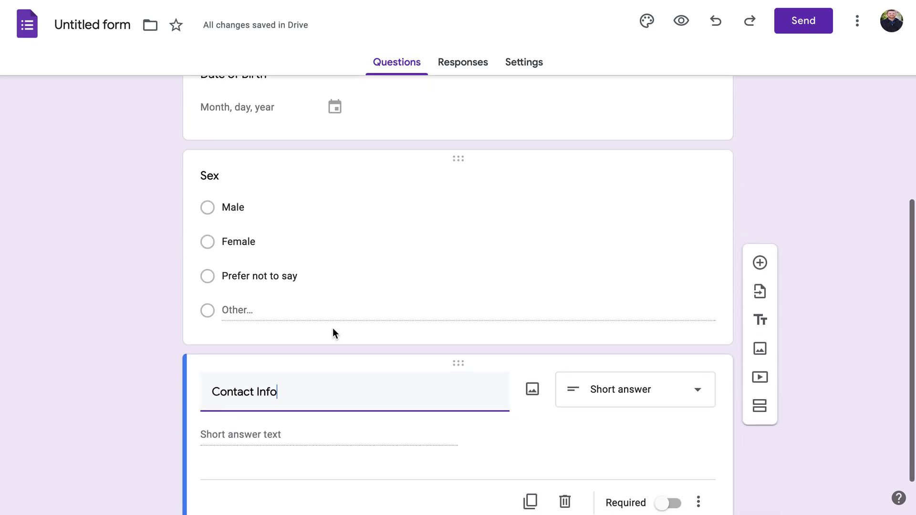
key("BackSpace")
key("BackSpace")
key("BackSpace")
key("BackSpace")
key("BackSpace")
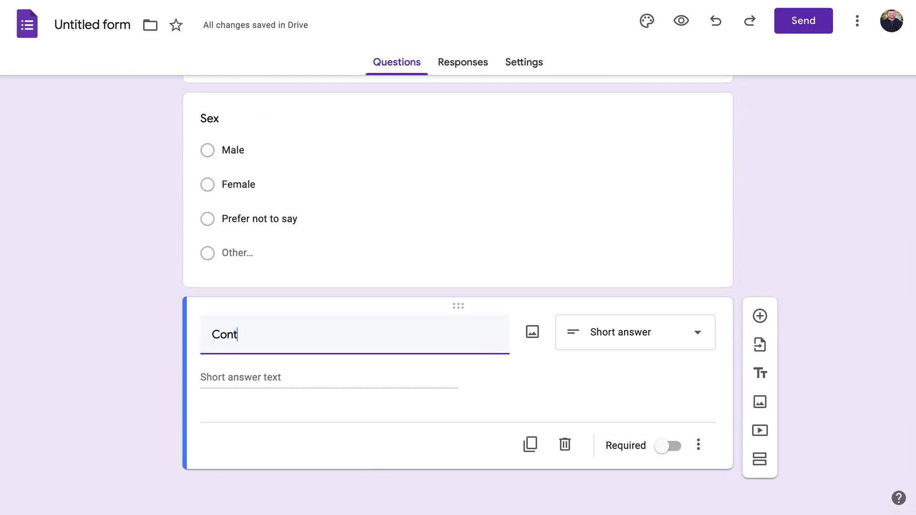
key("BackSpace")
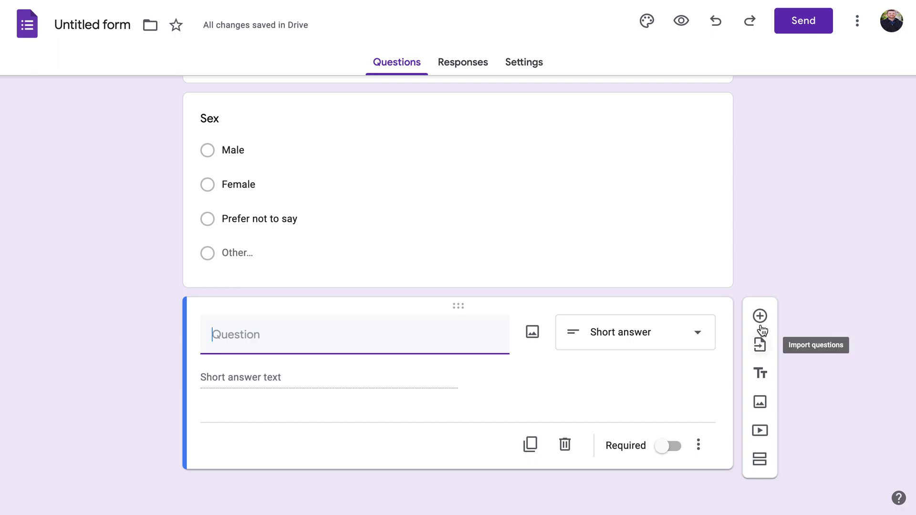
Step: Add a section titled 'Contact Information' and delete the leftover blank question
left_click(759, 460)
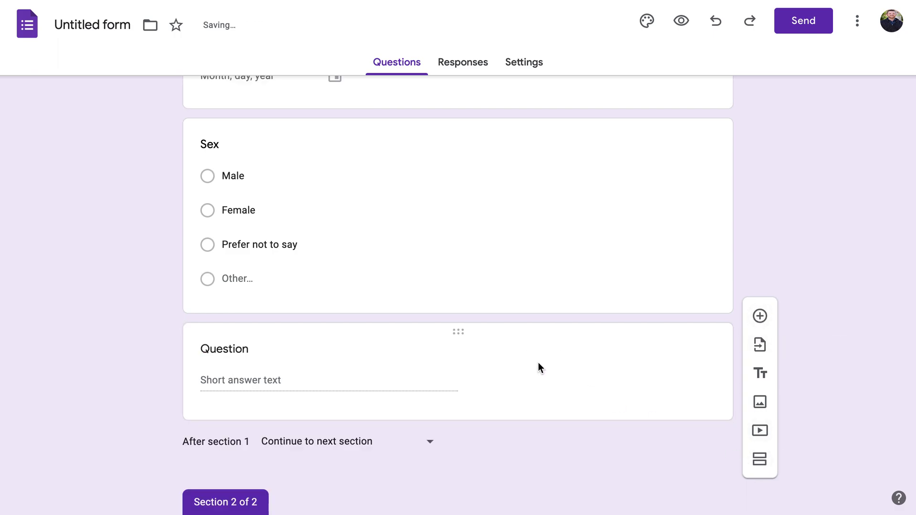
left_click(538, 362)
left_click(566, 470)
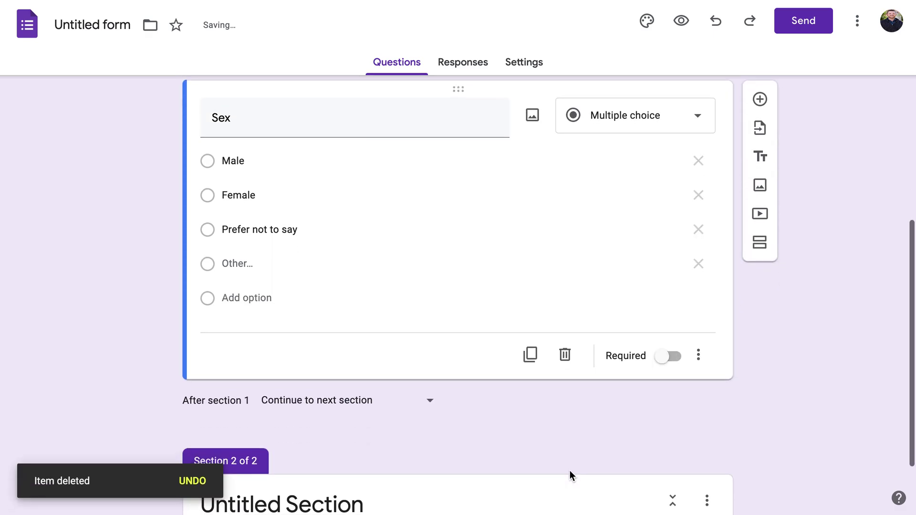
scroll(570, 471, "down", 2)
left_click(380, 405)
triple_click(352, 409)
type("Contact Information")
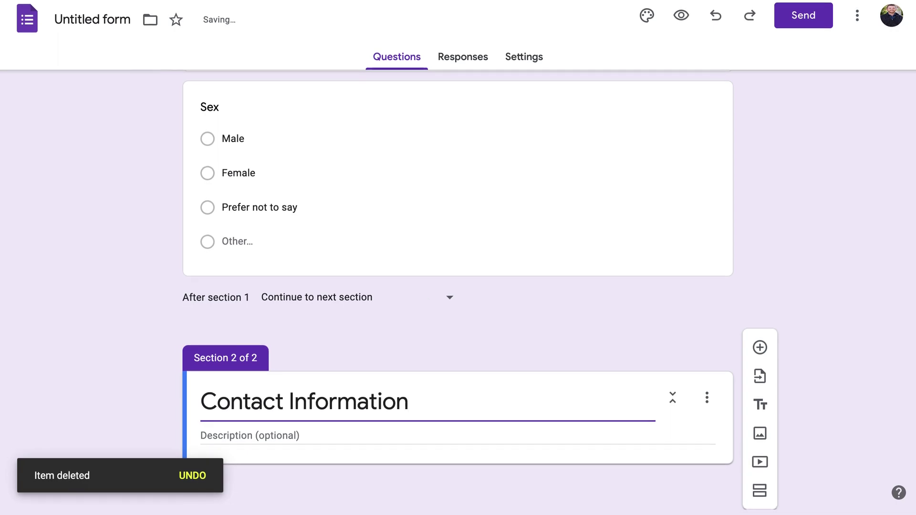
Step: Add Phone Number, Street Address, City and State questions, then begin an Emergency Contact question
left_click(760, 349)
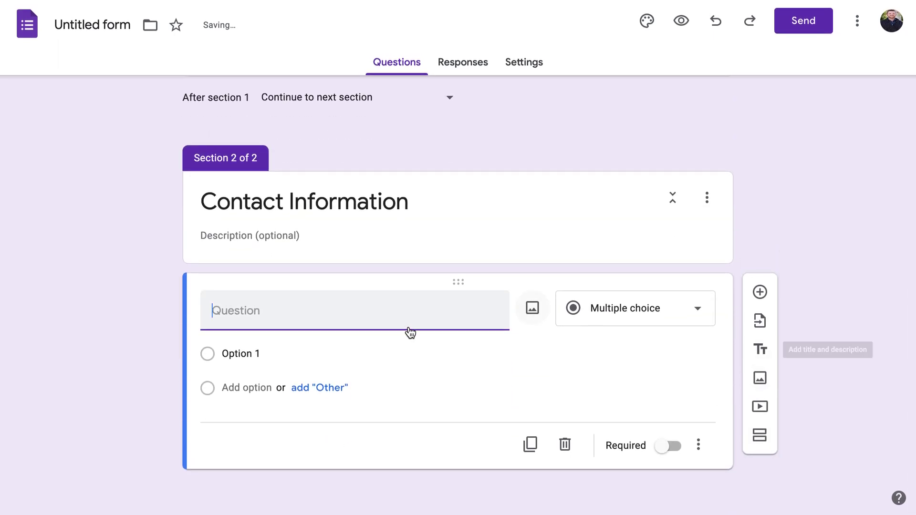
type("Phone Number")
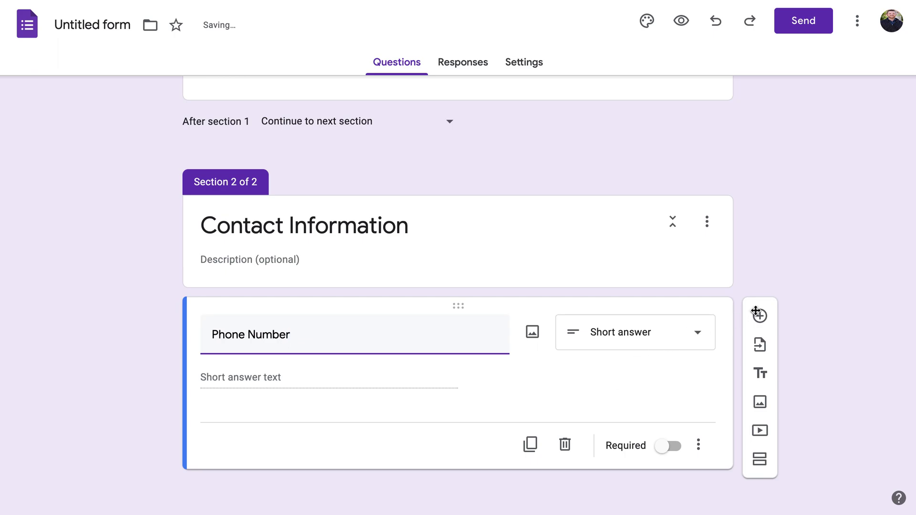
left_click(759, 315)
type("Street Address")
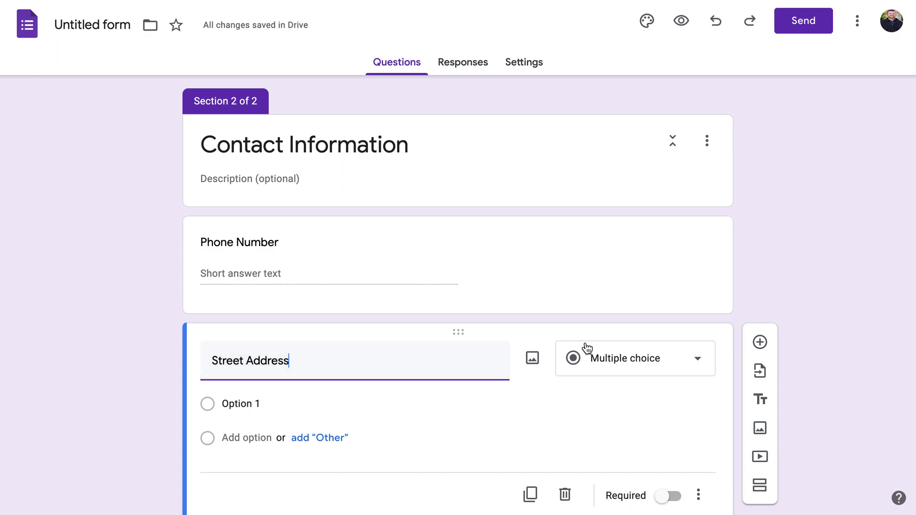
left_click(760, 342)
type("City")
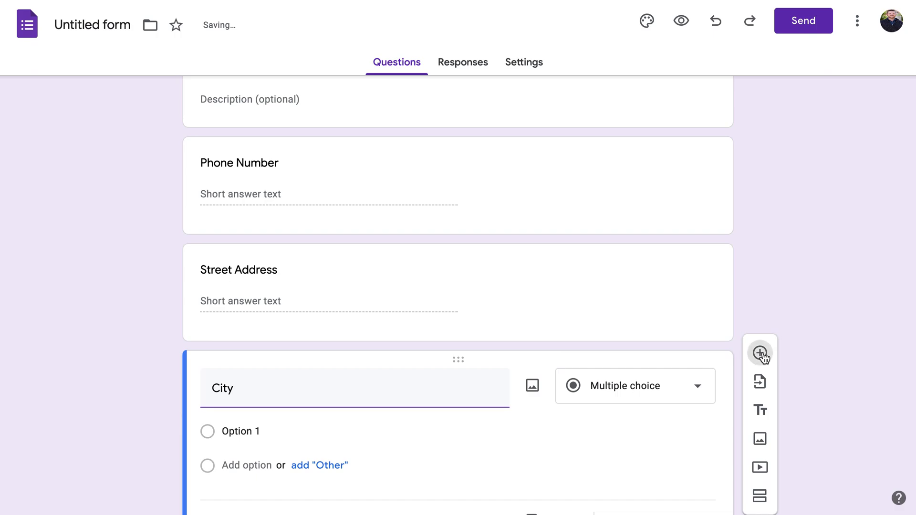
left_click(759, 353)
type("State")
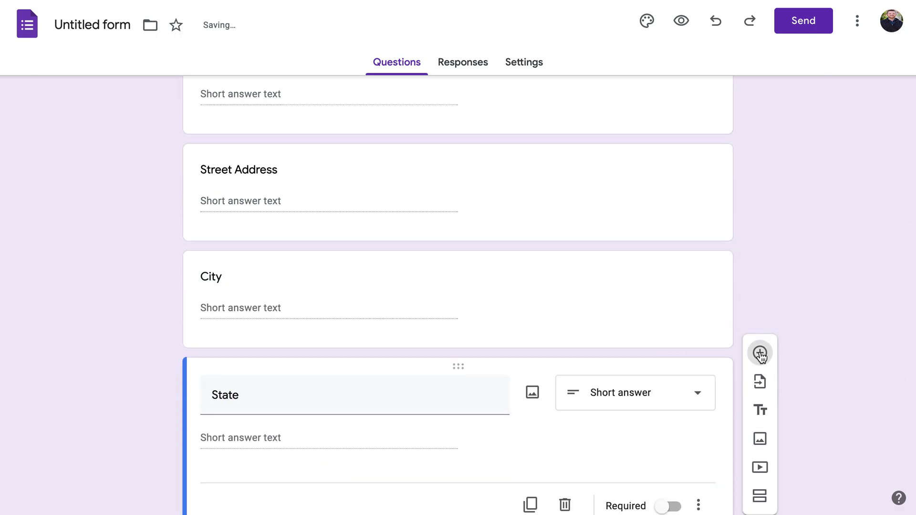
left_click(759, 353)
type("Emere")
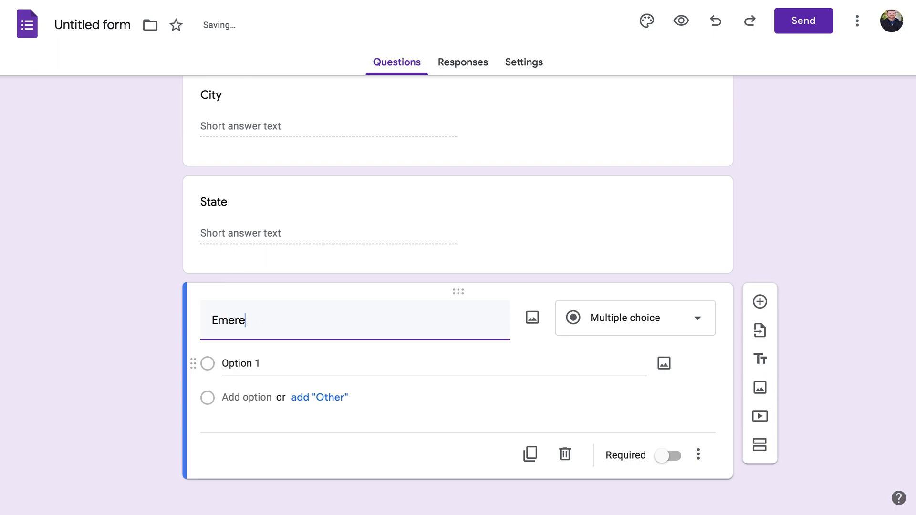
Step: Finish the 'Emergency Contact' title and correct the 'Emeregency' misspelling
type("ontact")
right_click(224, 341)
key("Escape")
right_click(223, 341)
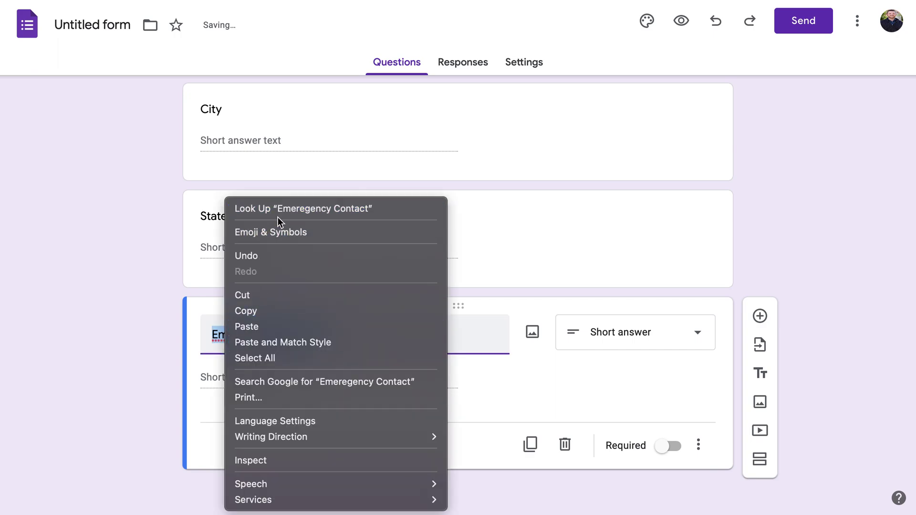
key("Escape")
left_click(259, 336)
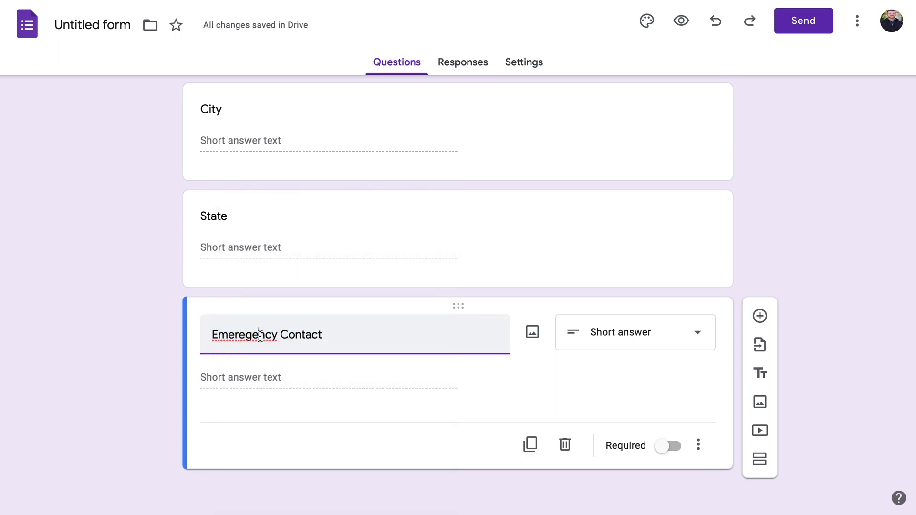
key("BackSpace")
left_click(370, 336)
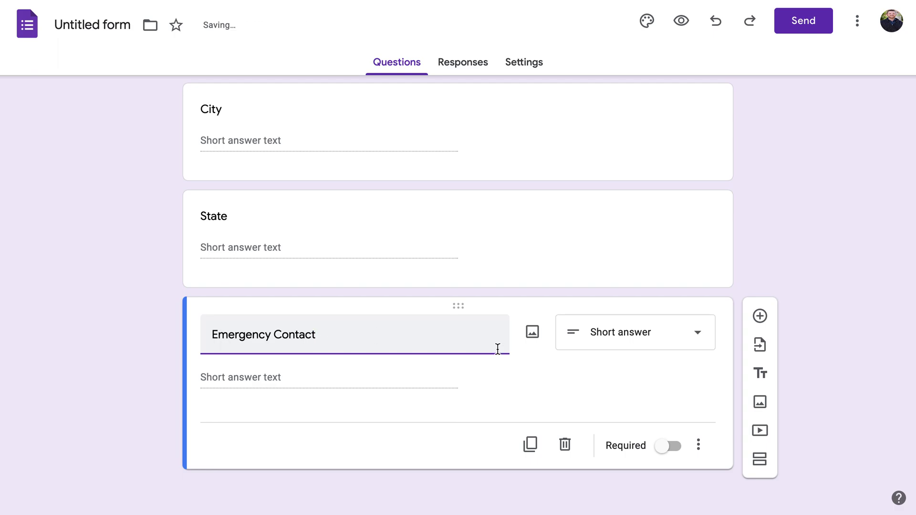
Step: Add 'Emergency Contact Phone' and extend the first title to 'Emergency Contact First and Last name'
left_click(760, 316)
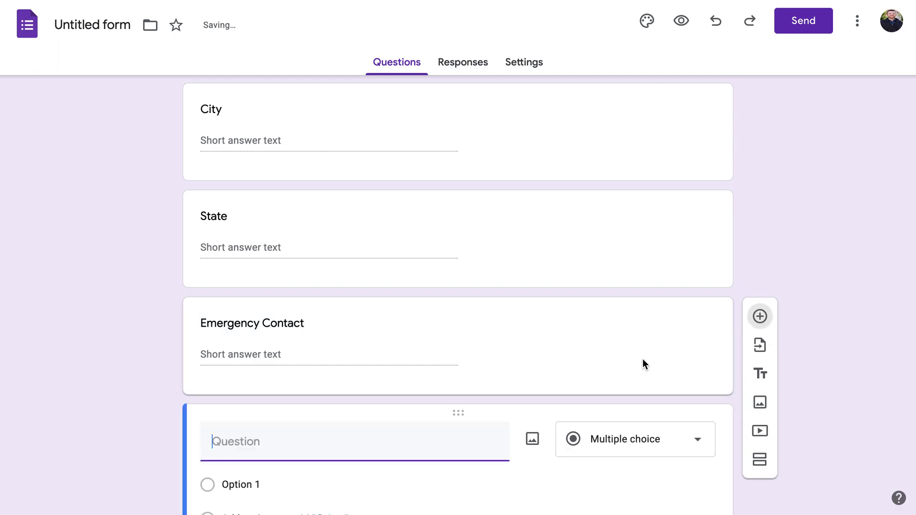
type("Emere")
key("BackSpace")
type("gency Contact")
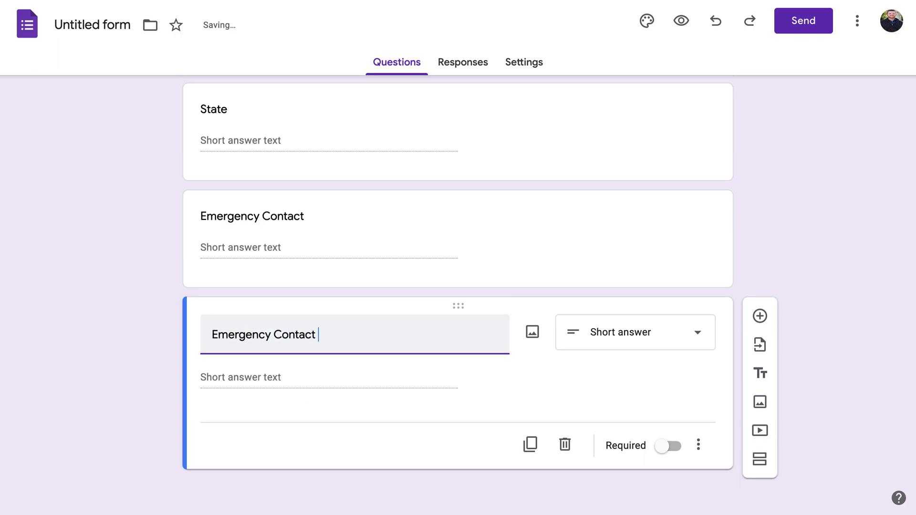
type(" Phone")
left_click(323, 224)
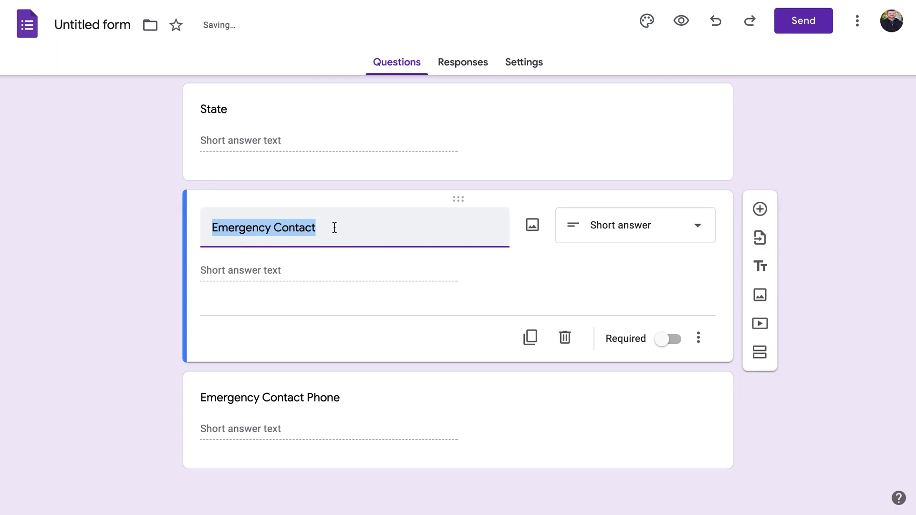
left_click(333, 227)
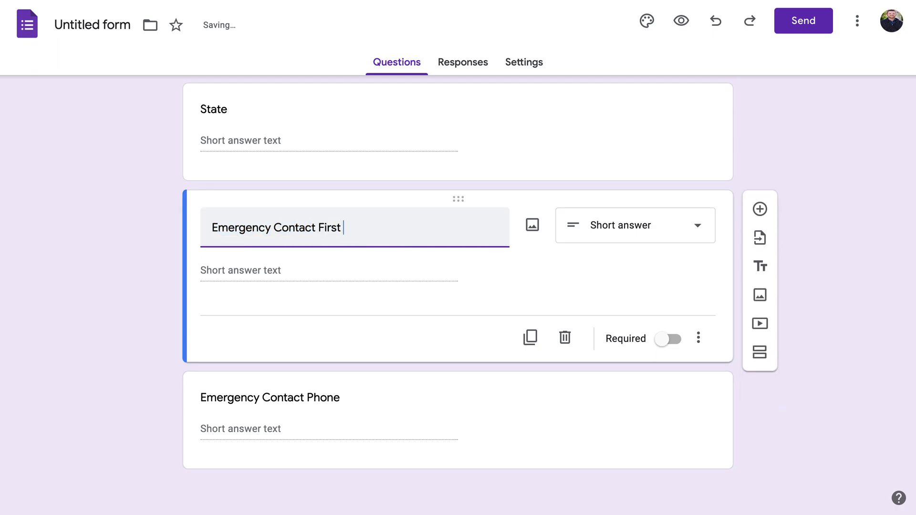
type("First and Last ")
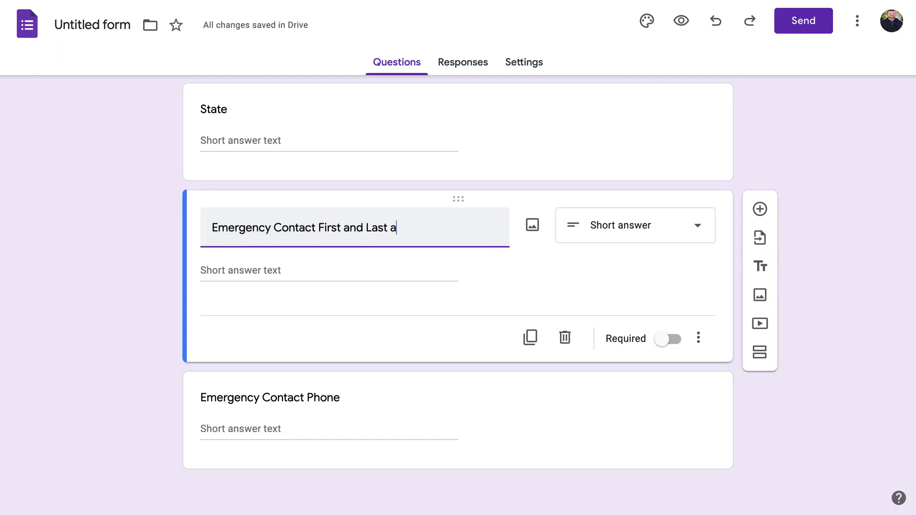
type("name")
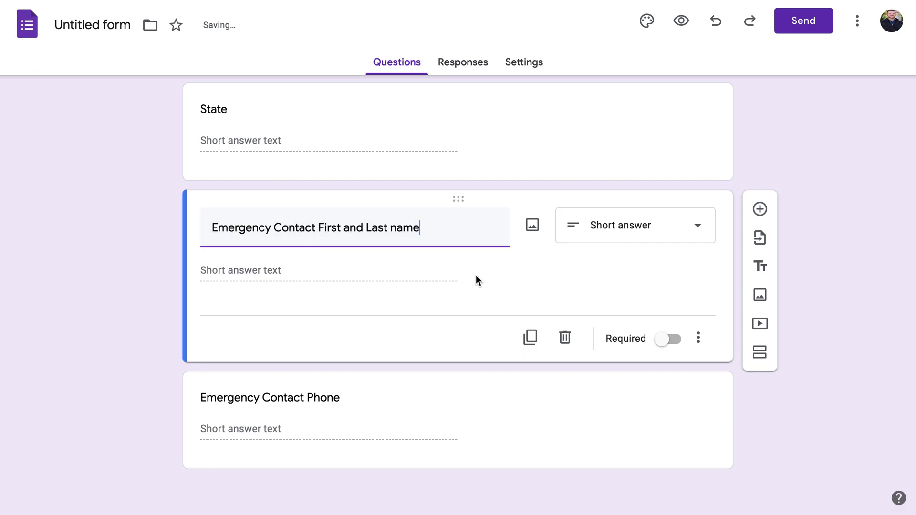
Step: Add a new Section 3 after the emergency contact questions
scroll(542, 285, "up", 20)
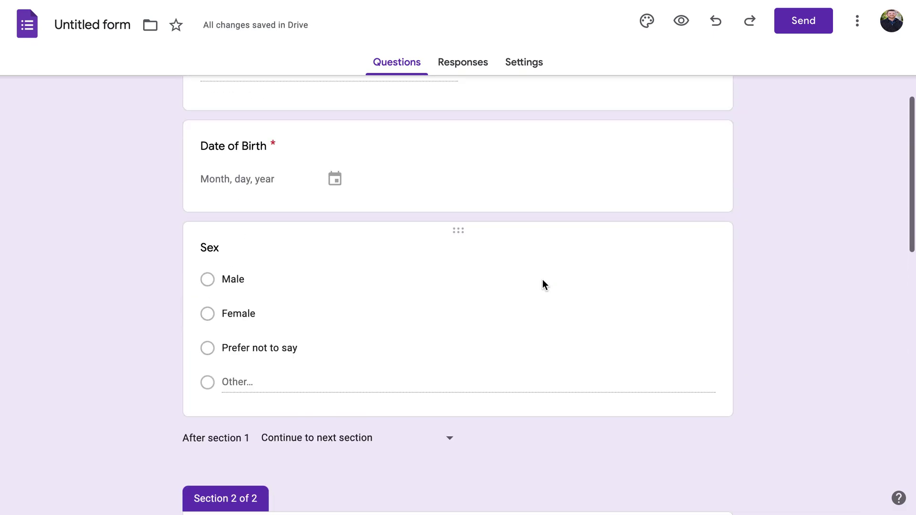
scroll(542, 281, "down", 8)
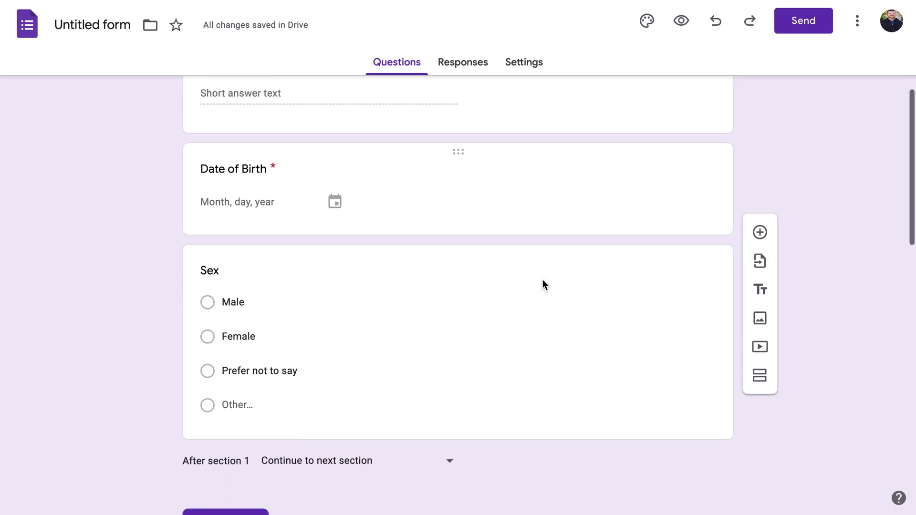
scroll(542, 280, "down", 10)
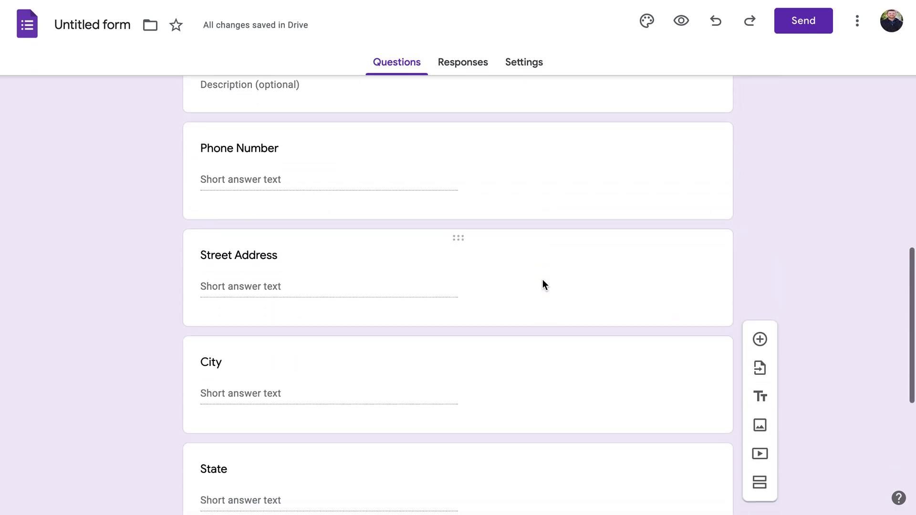
scroll(543, 284, "down", 6)
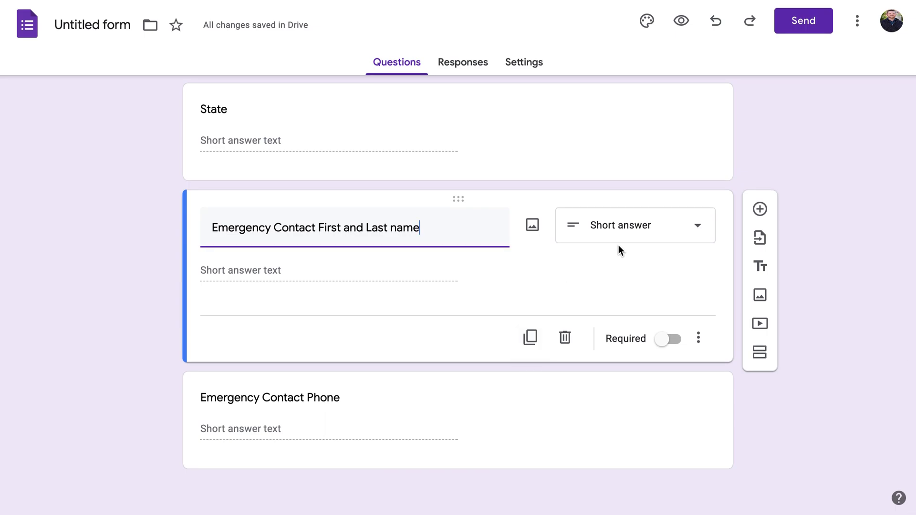
left_click(760, 352)
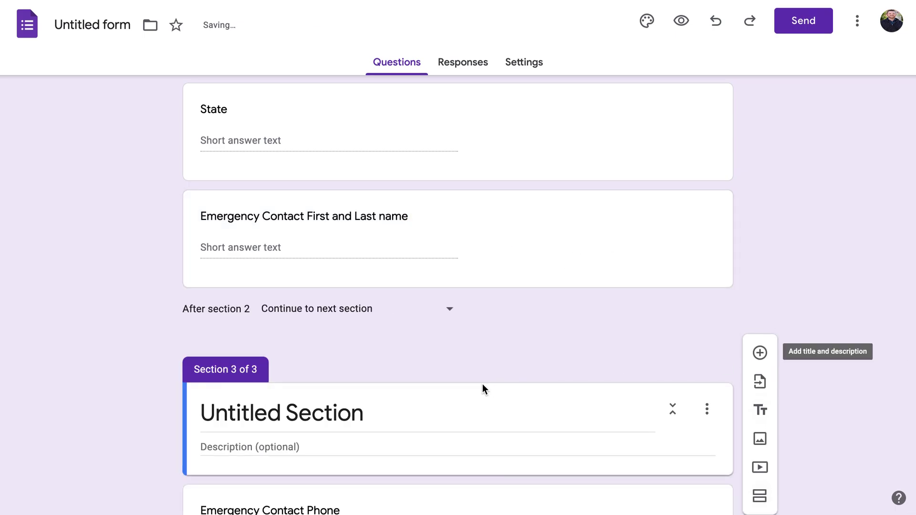
Step: Drag Emergency Contact Phone above the Section 3 header, back into section 2
scroll(360, 300, "up", 2)
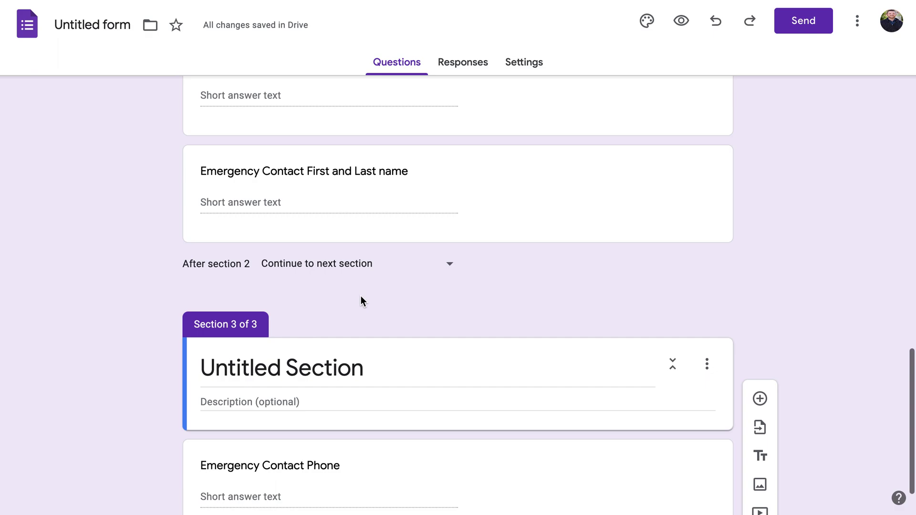
left_click(495, 163)
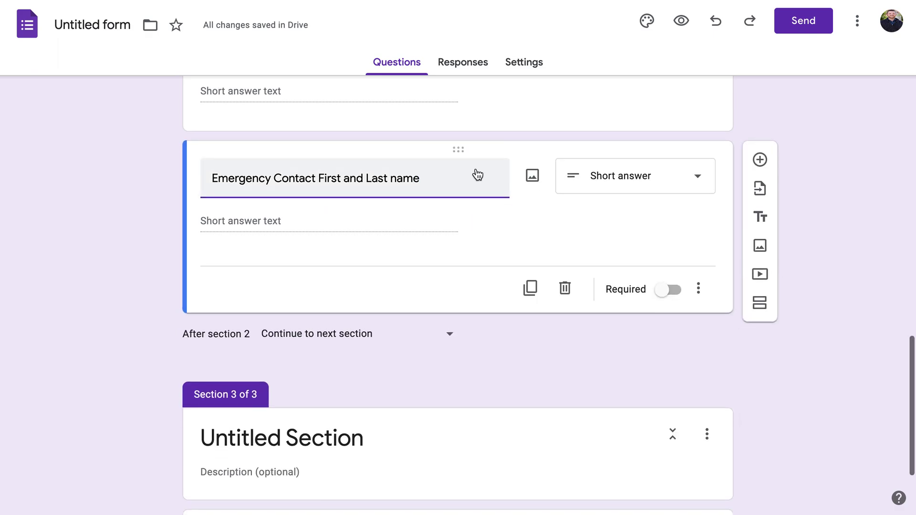
scroll(736, 215, "down", 2)
scroll(497, 164, "up", 1)
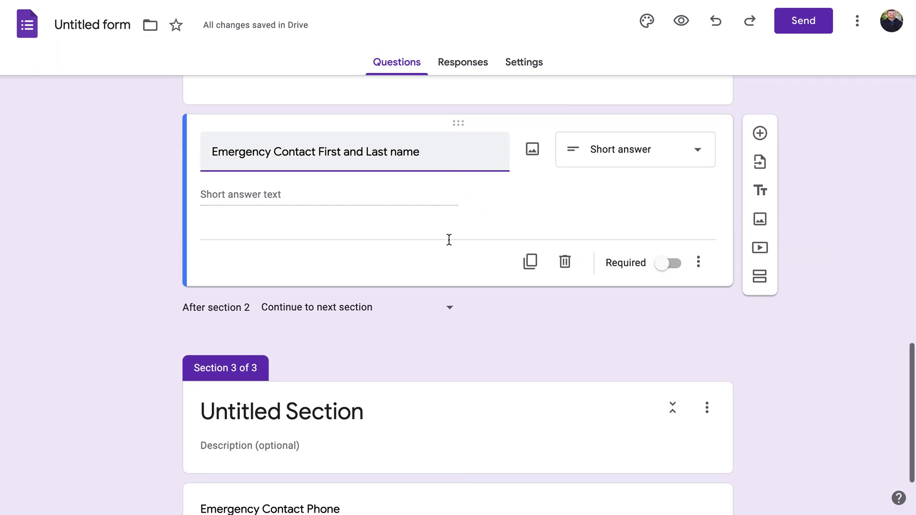
scroll(449, 251, "down", 1)
scroll(456, 188, "down", 2)
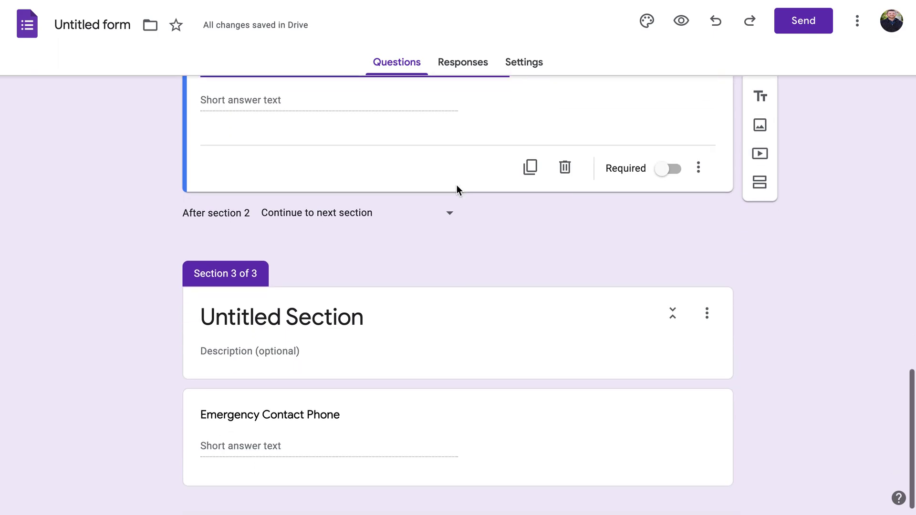
left_click(419, 396)
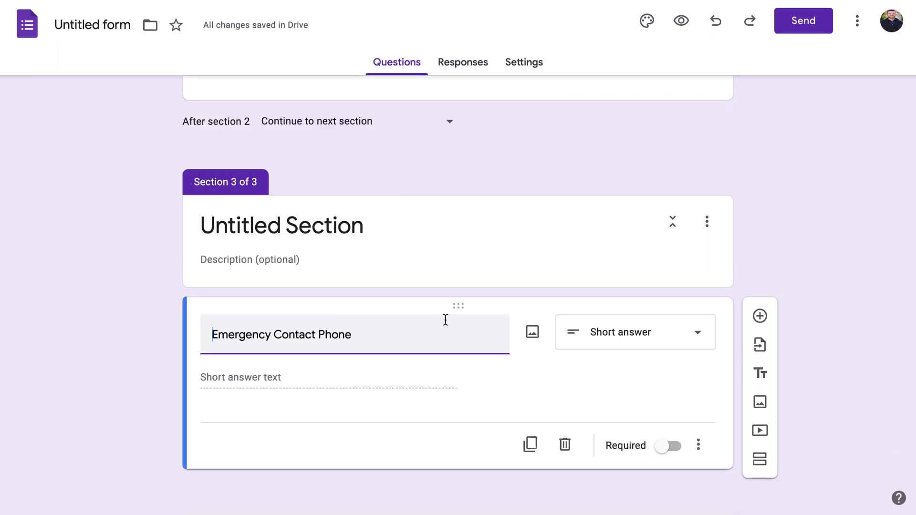
left_click_drag(458, 311, 448, 192)
left_click_drag(458, 382, 454, 191)
scroll(465, 245, "down", 3)
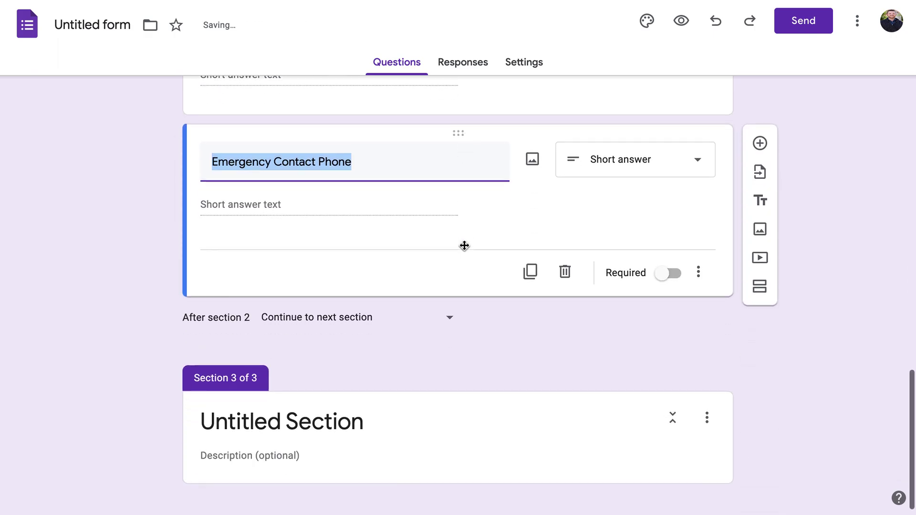
Step: Rename Section 3 to 'Insurance Information'
left_click(331, 410)
triple_click(367, 398)
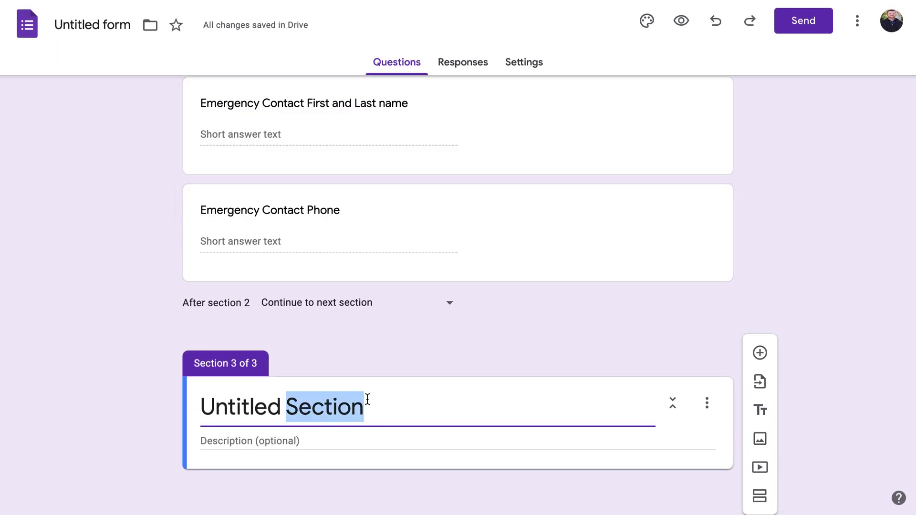
type("Insurance ")
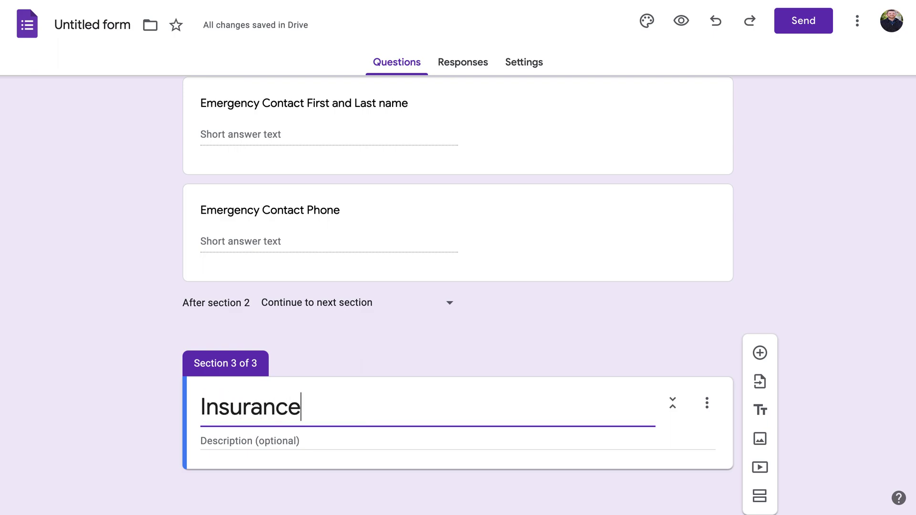
type("Information")
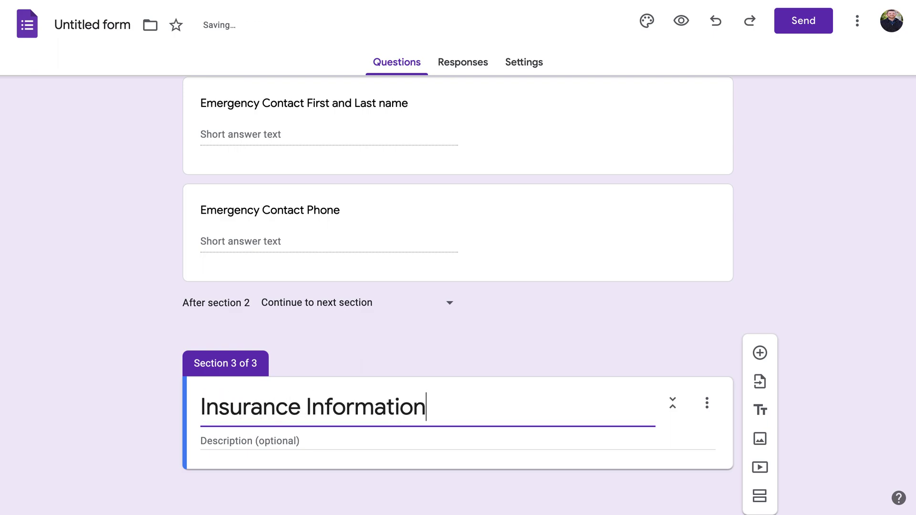
Step: Add a multiple-choice question titled 'Insurance Company'
left_click(759, 353)
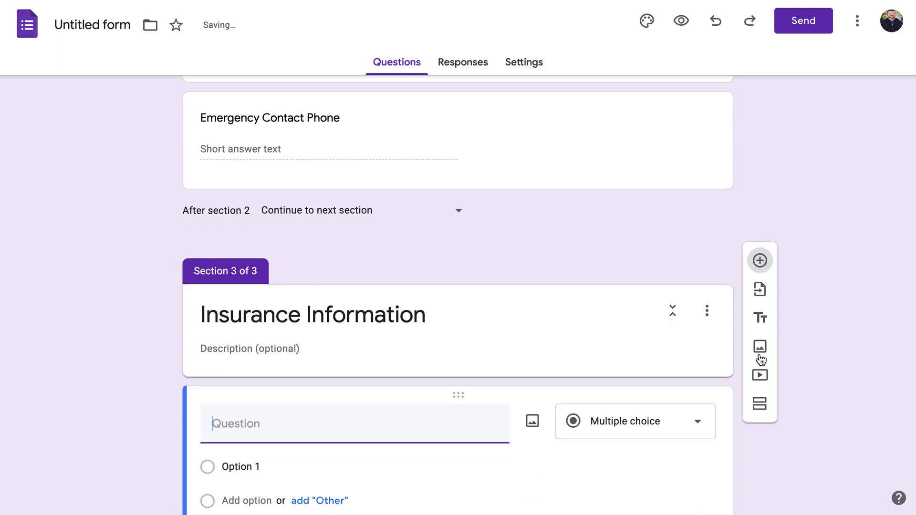
type("Insurance Company")
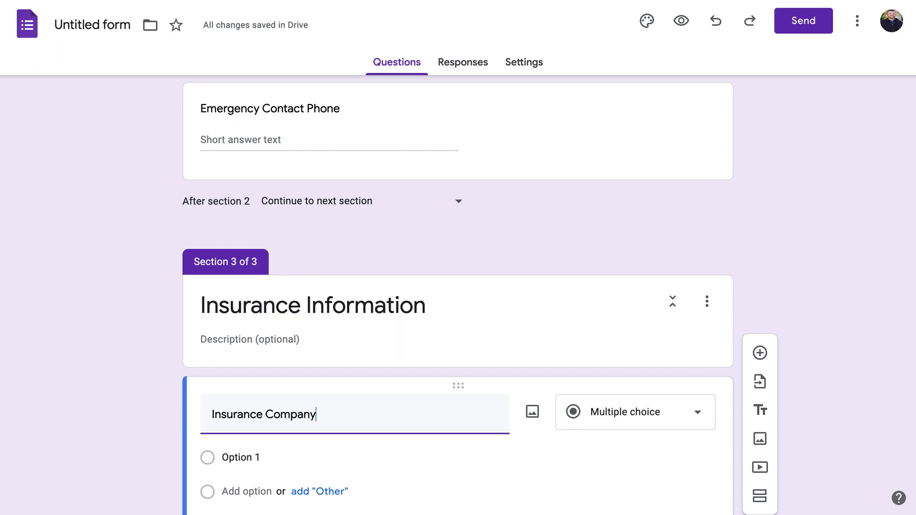
scroll(465, 356, "down", 2)
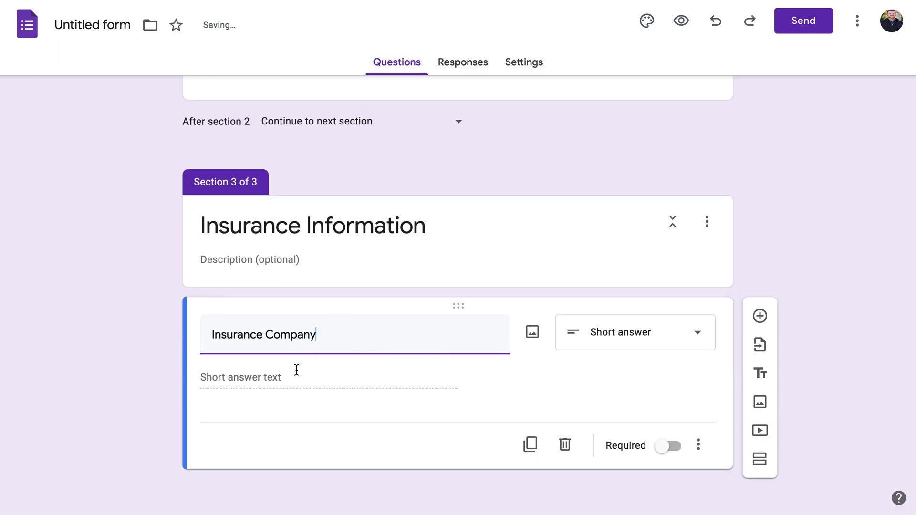
left_click(683, 337)
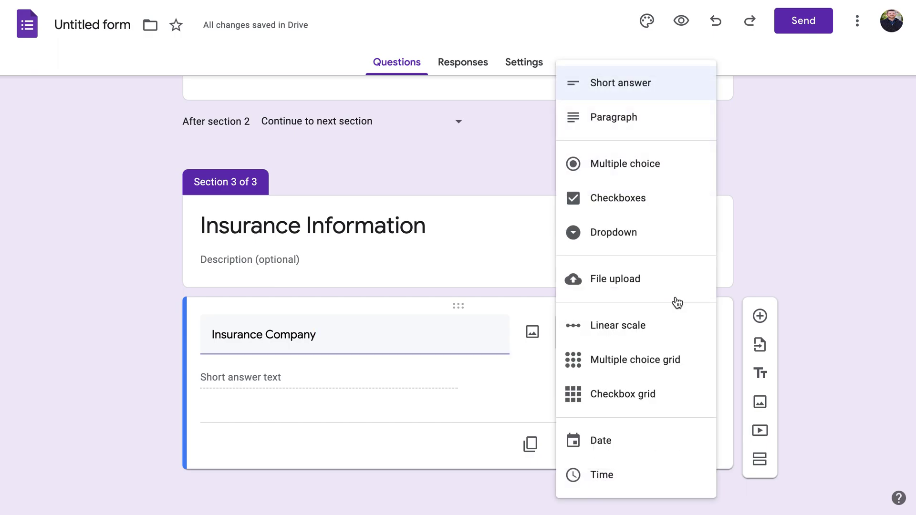
left_click(647, 175)
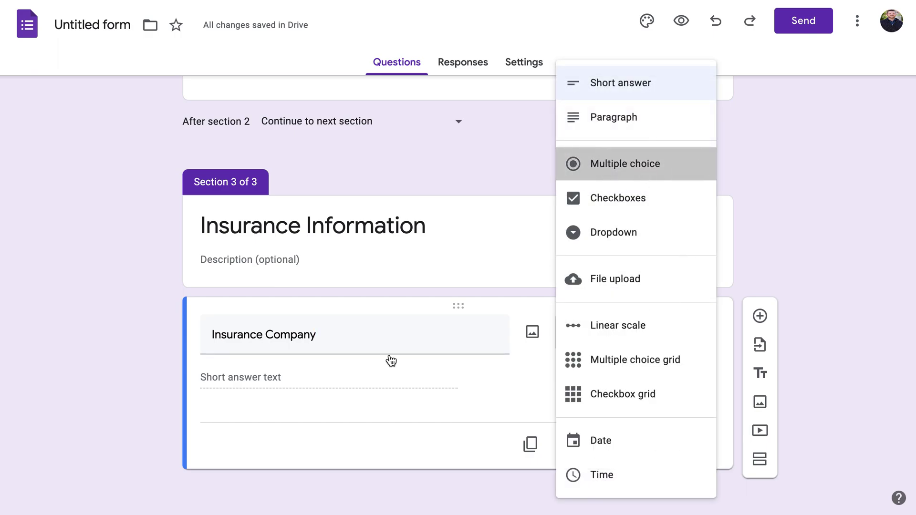
Step: Enter the answer options BCBS, Tufts, Medicare and Cash, plus an Other choice
type("BCBS")
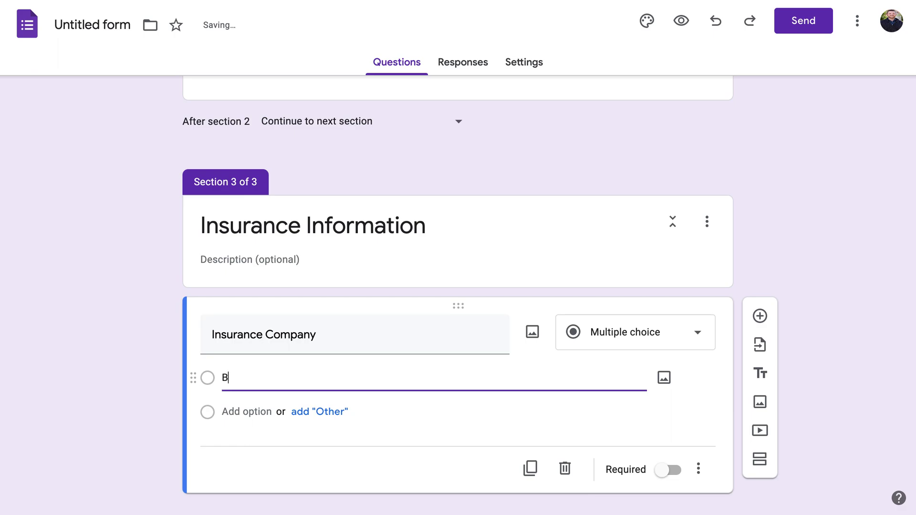
key("Return")
type("Tufts")
key("Return")
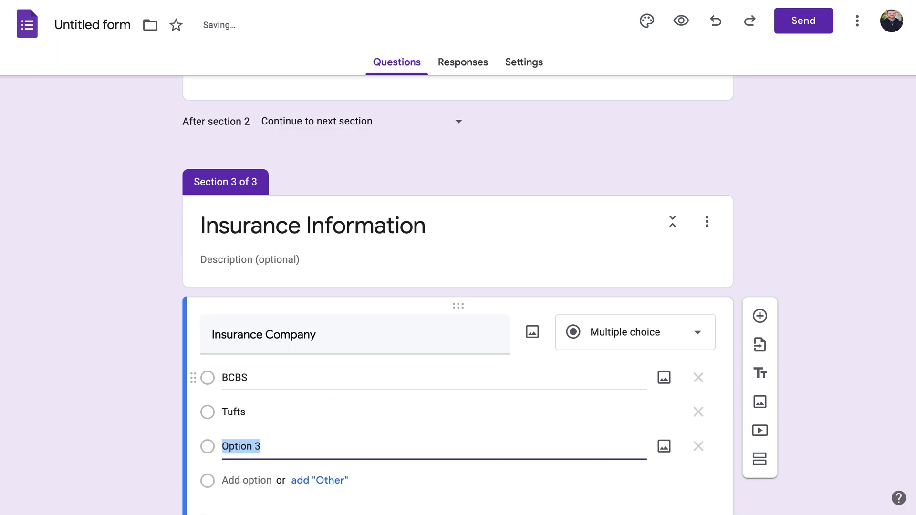
scroll(575, 385, "down", 2)
type("Medicare")
left_click(229, 388)
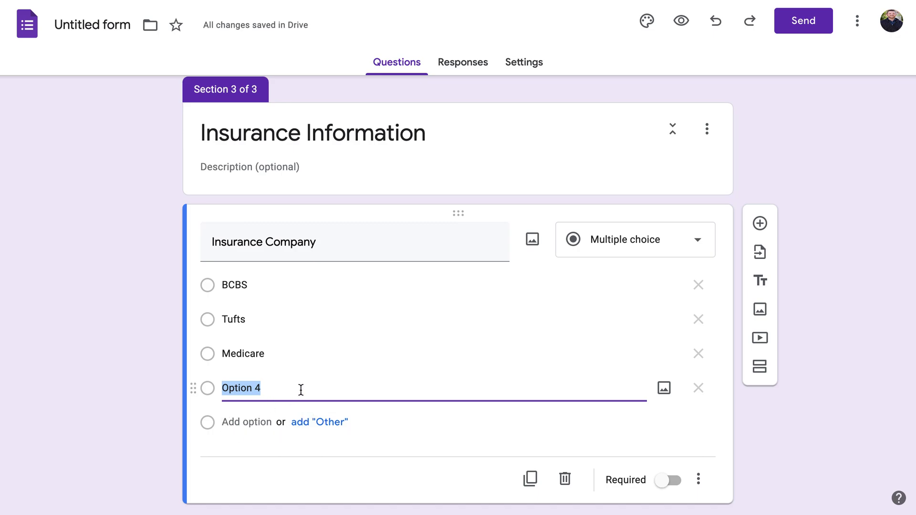
type("Cash")
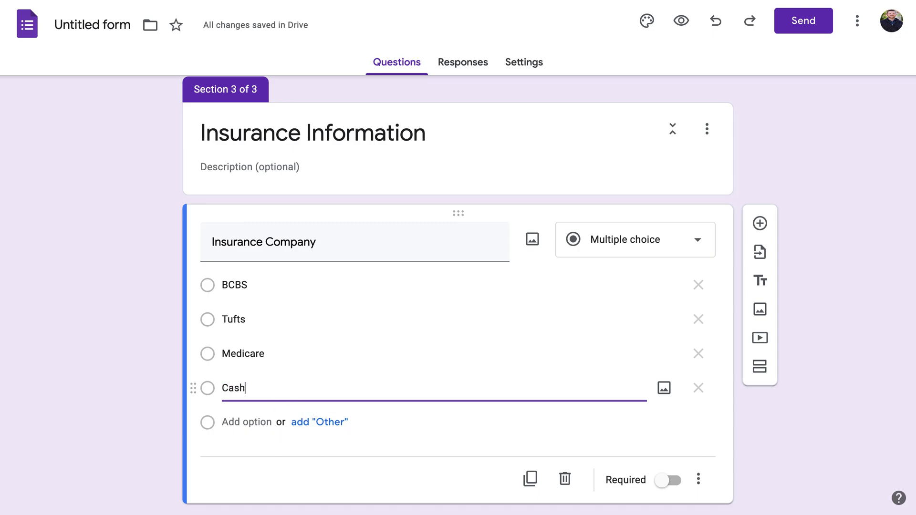
scroll(483, 411, "down", 1)
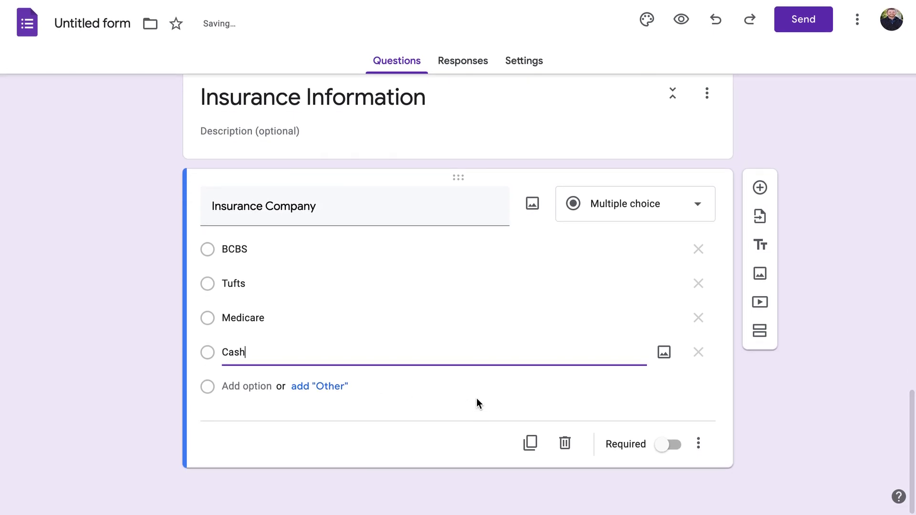
left_click(314, 390)
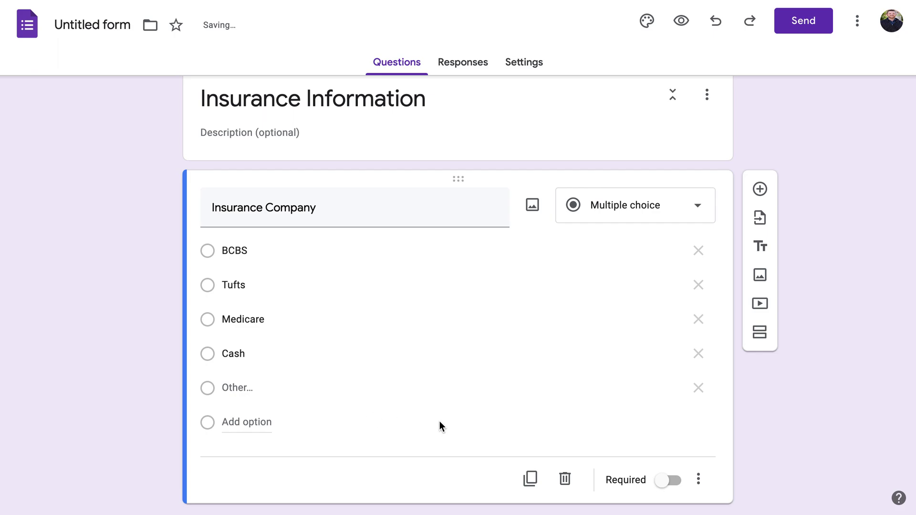
scroll(439, 422, "down", 1)
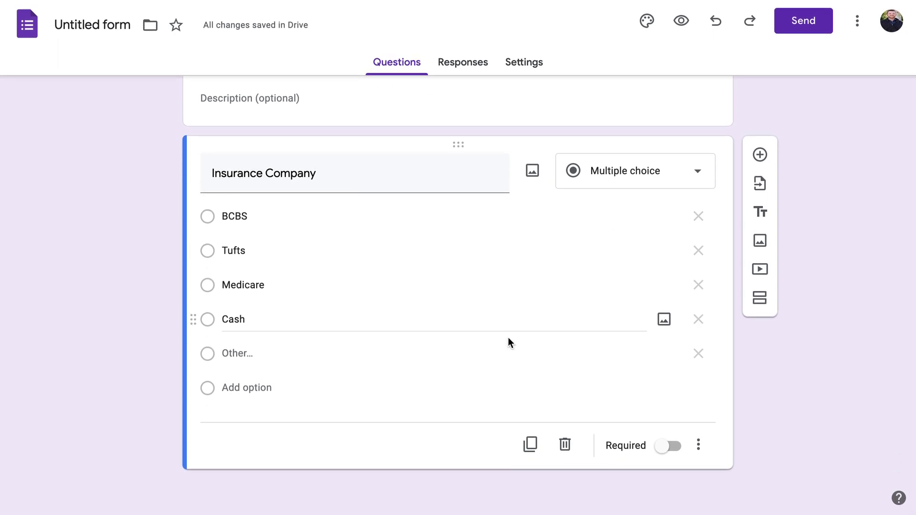
scroll(541, 285, "up", 2)
scroll(539, 285, "up", 1)
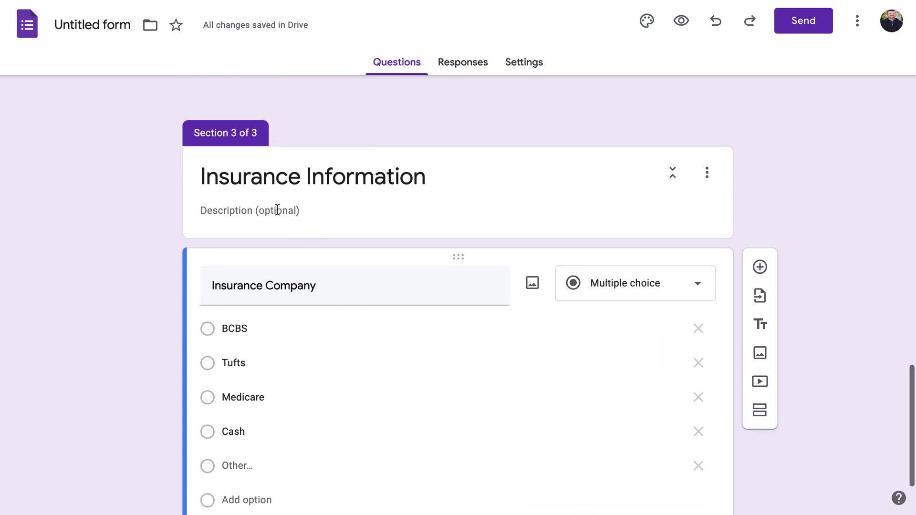
Step: Describe the section as 'The insurances listed below are the only insurances accepted at this clinic.'
left_click(291, 210)
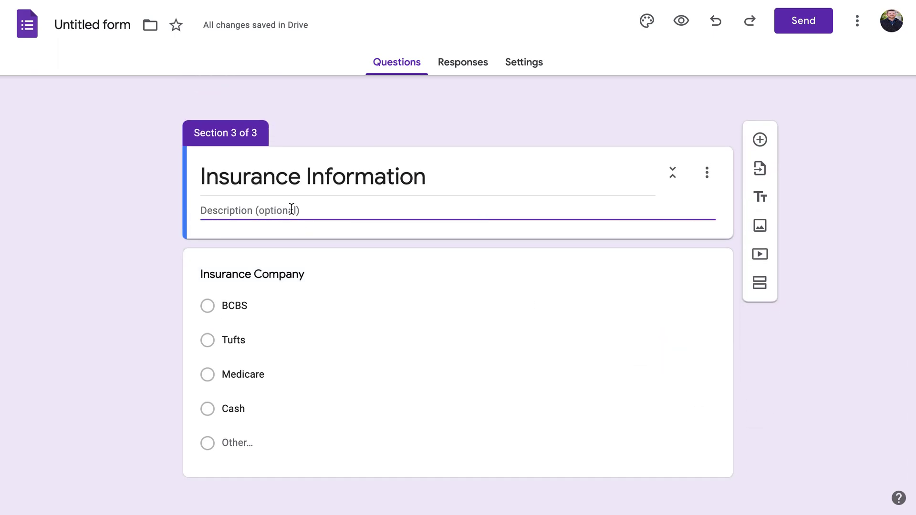
type("The")
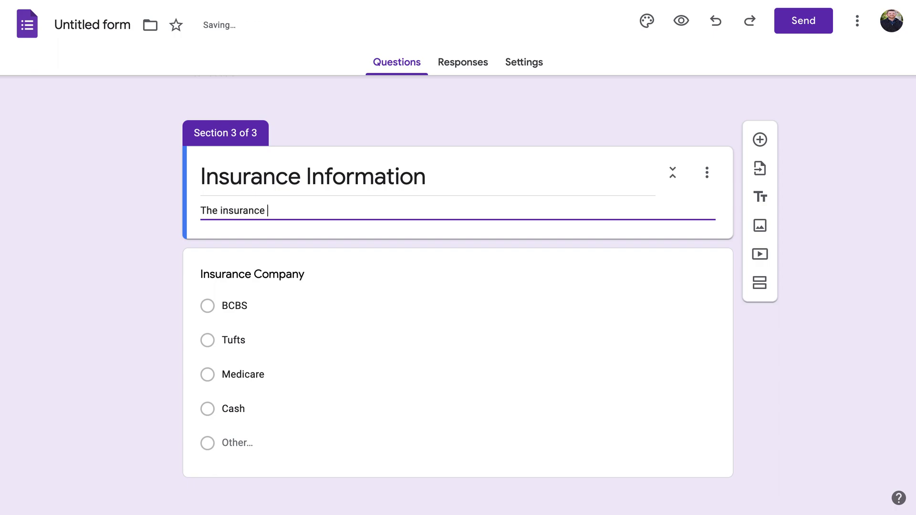
type(" insurances listed be")
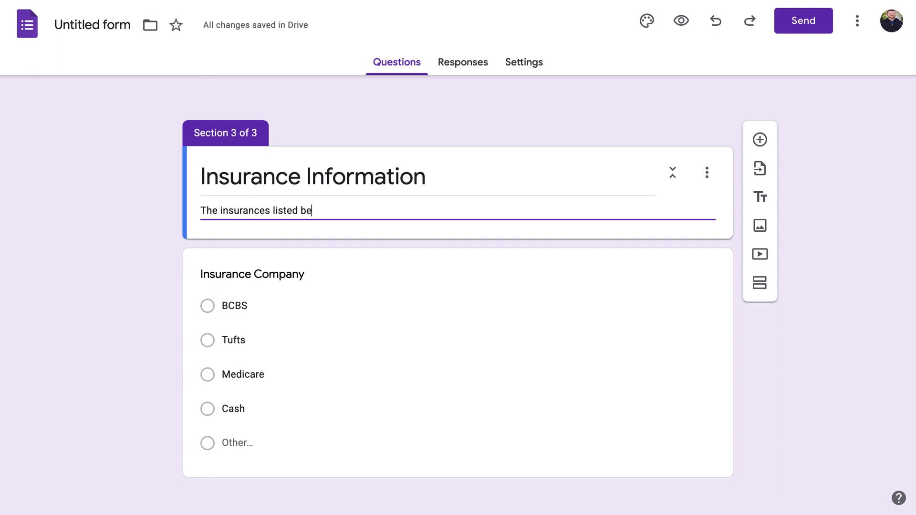
type("low are the")
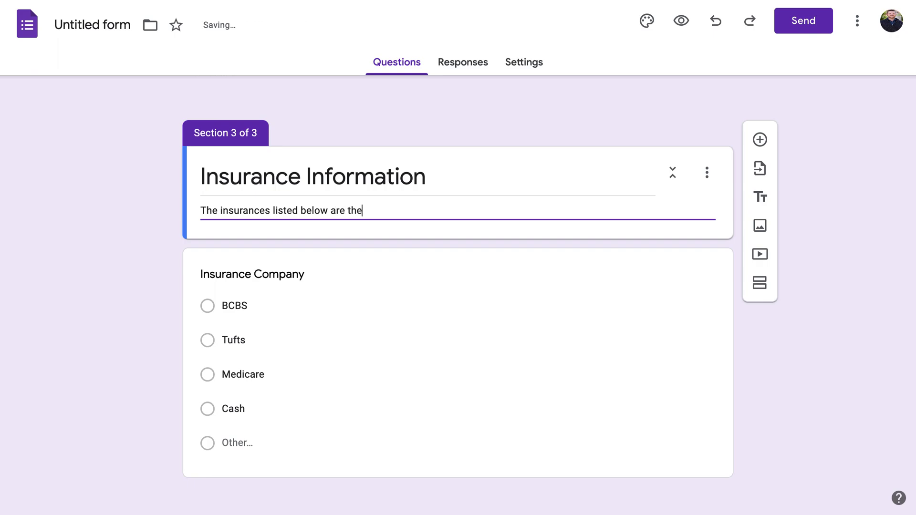
type(" only insurances accepted at this clinic.")
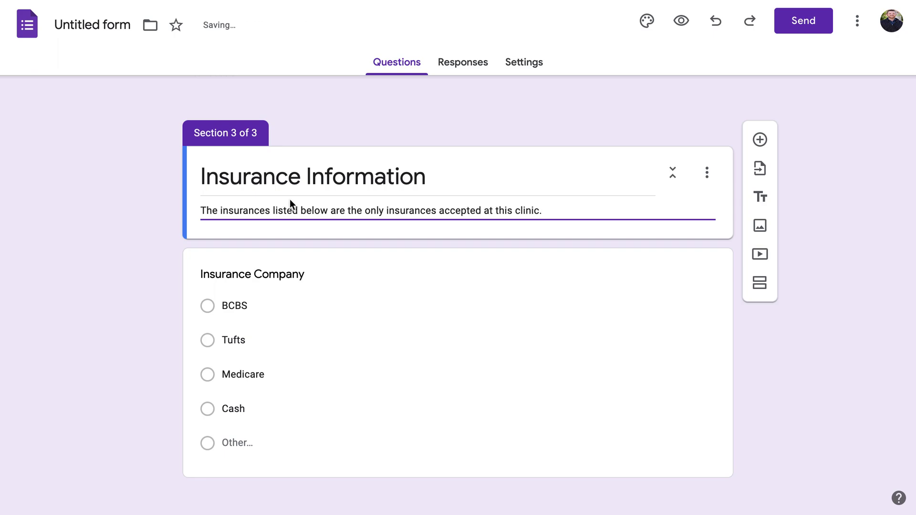
scroll(372, 267, "down", 1)
left_click(597, 225)
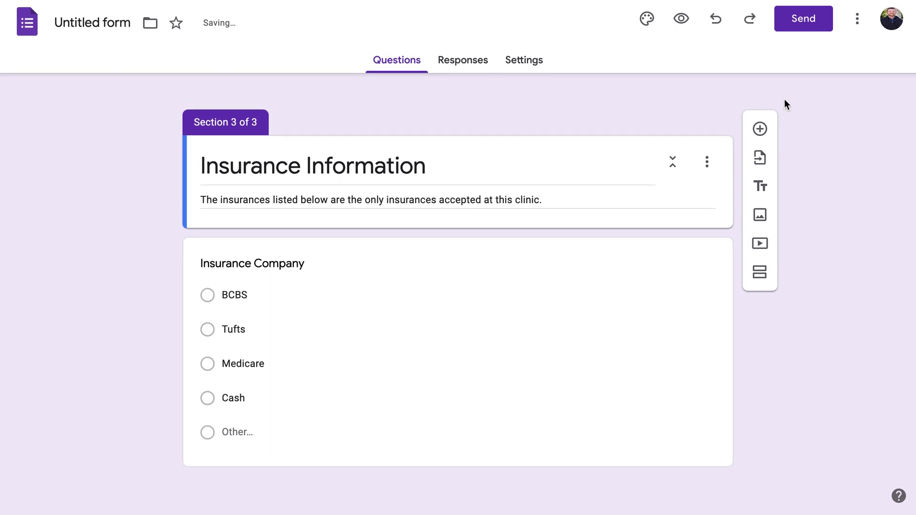
Step: Add a question titled 'Insurance Number' and move it below Insurance Company
left_click(759, 133)
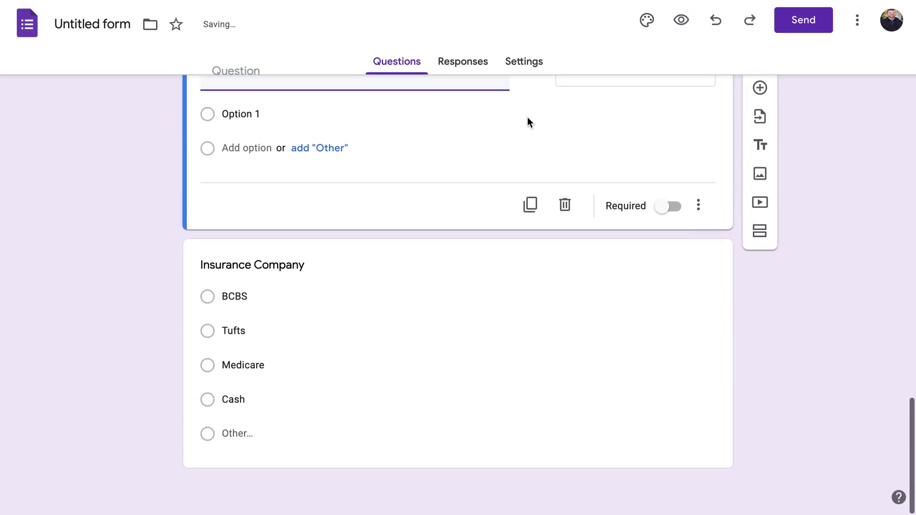
left_click_drag(443, 319, 427, 371)
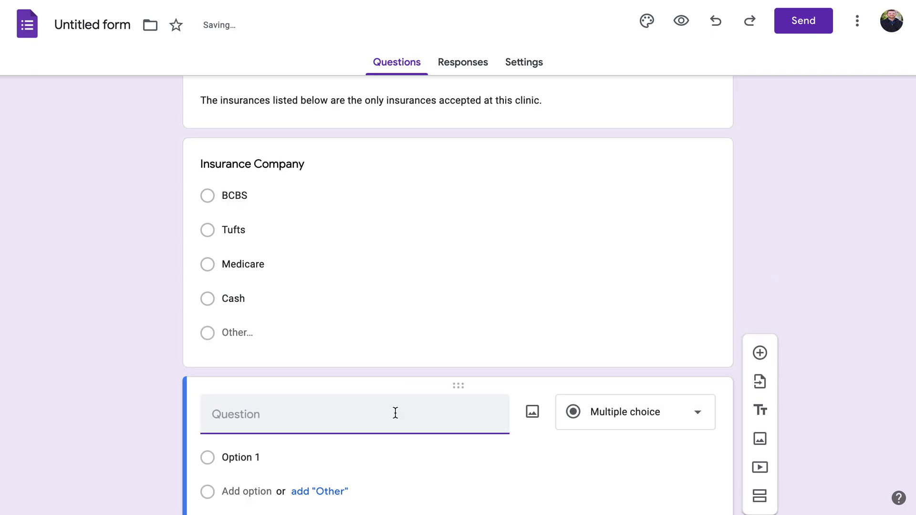
type("Insur")
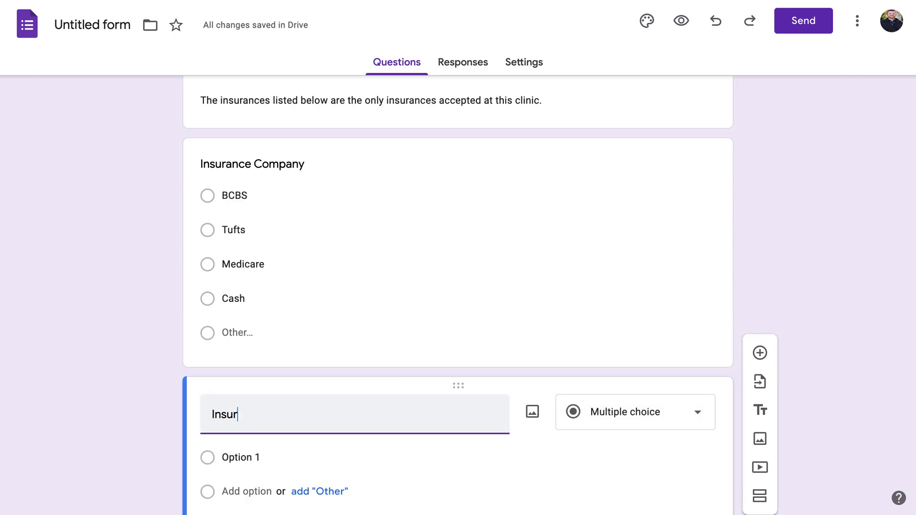
type("ance Number")
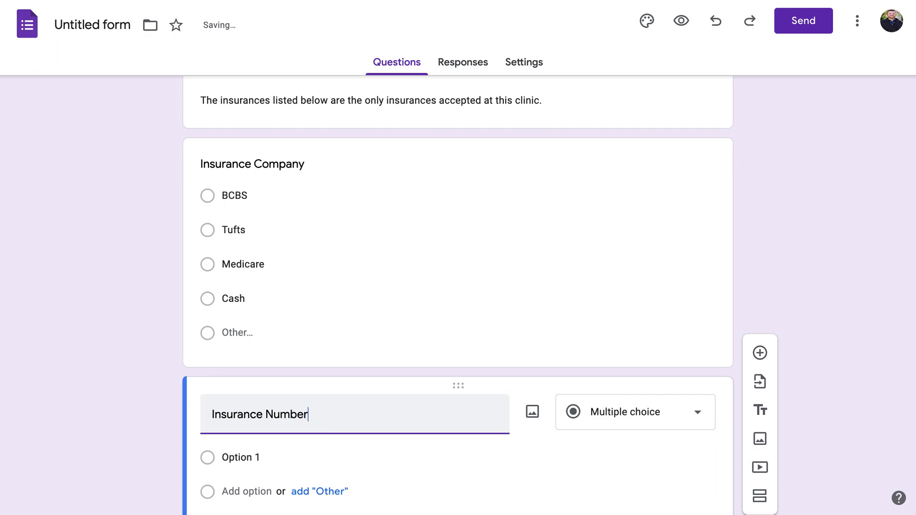
scroll(497, 396, "down", 5)
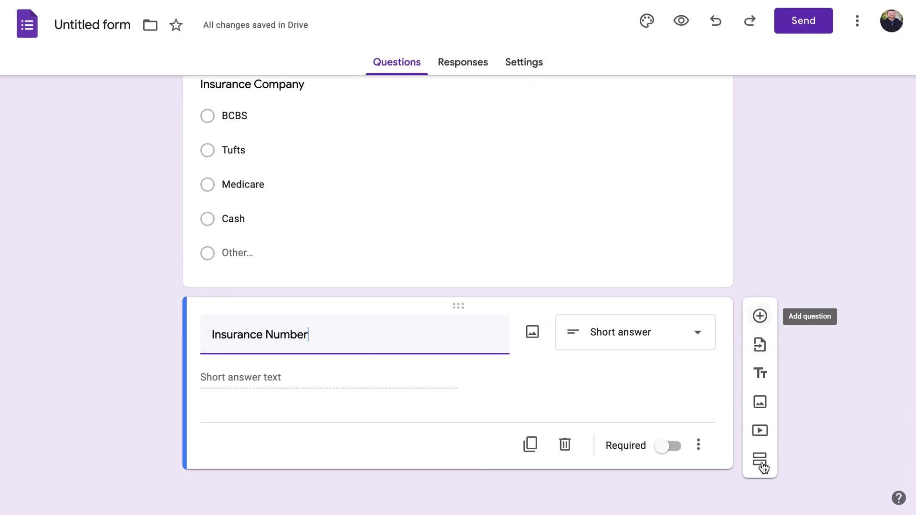
Step: Add a File upload question 'Please upload a picture of your license' after Insurance Number
left_click(760, 316)
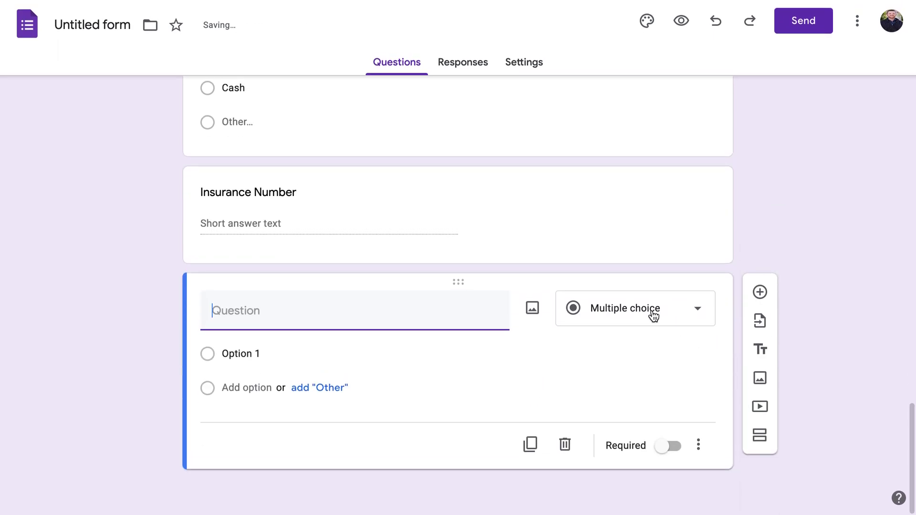
left_click(652, 309)
left_click(651, 281)
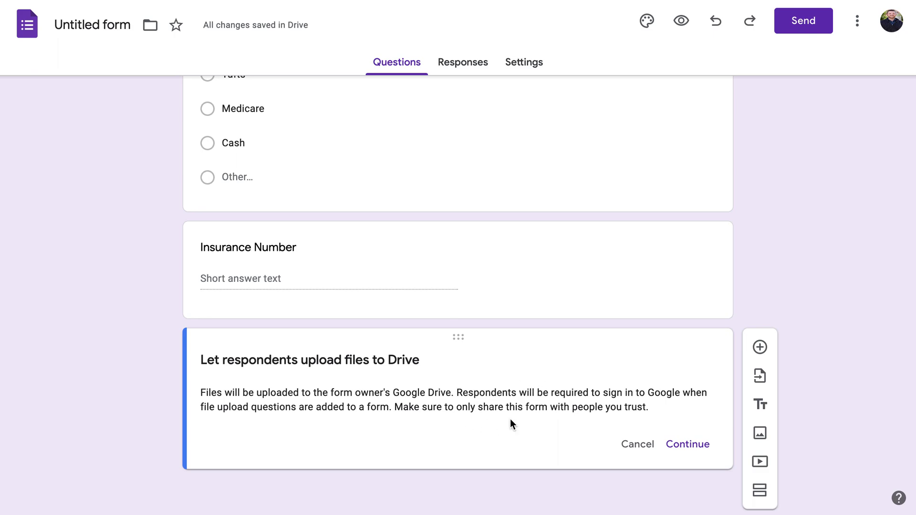
left_click(704, 444)
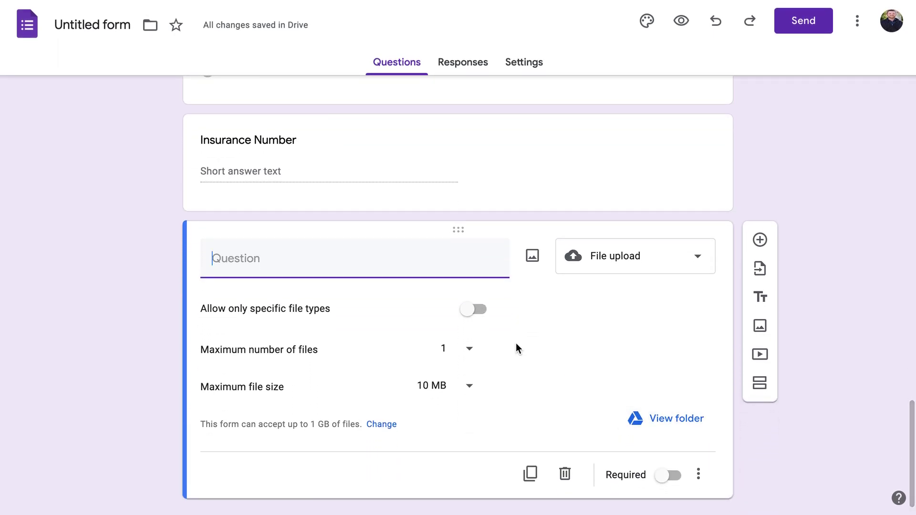
scroll(517, 342, "down", 1)
type("Please u")
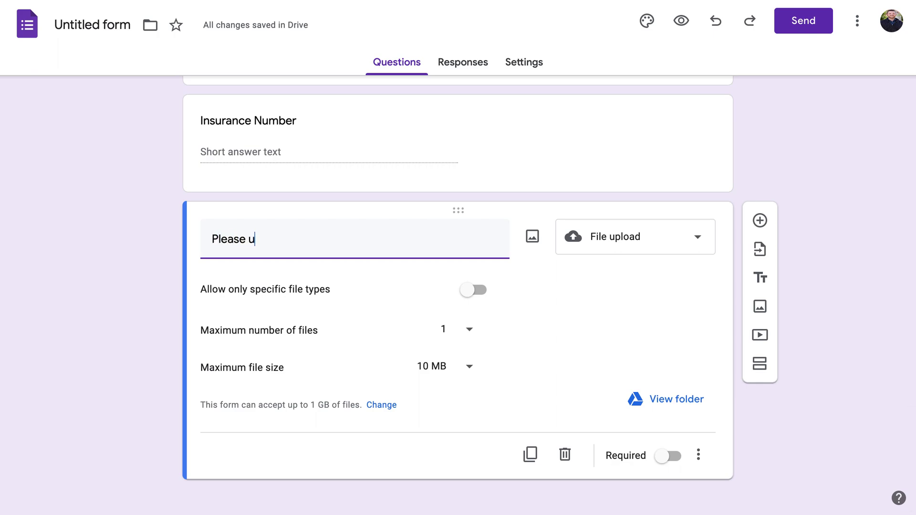
type("pload a picture of your License")
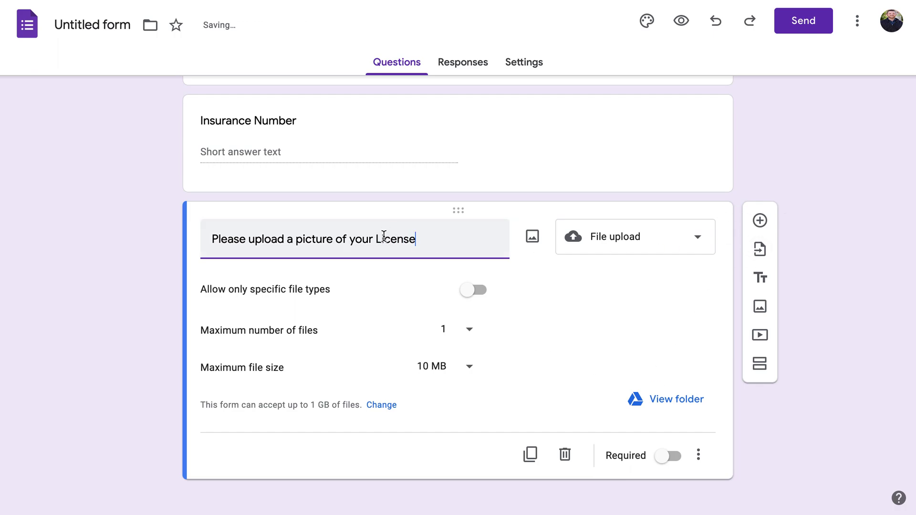
key("BackSpace")
type("l")
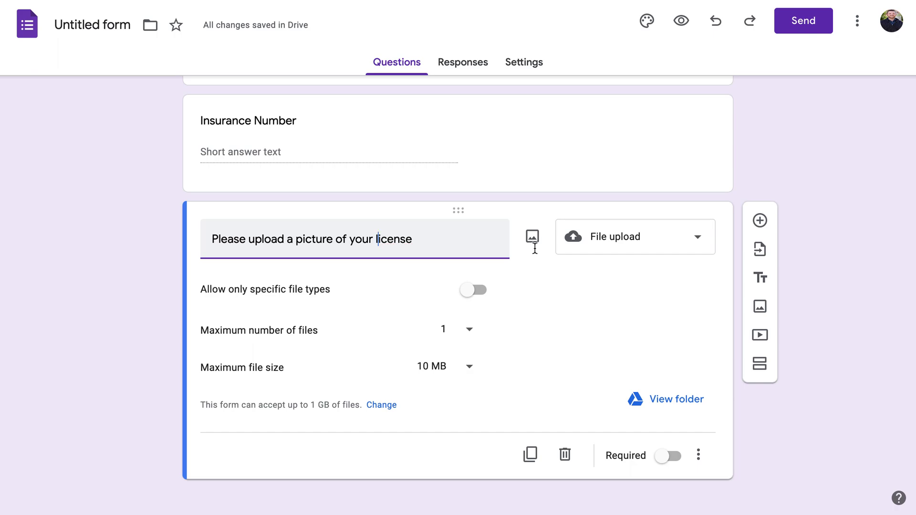
Step: Add a File upload question 'Please upload a picture of your signature', with a blank question below
left_click(760, 220)
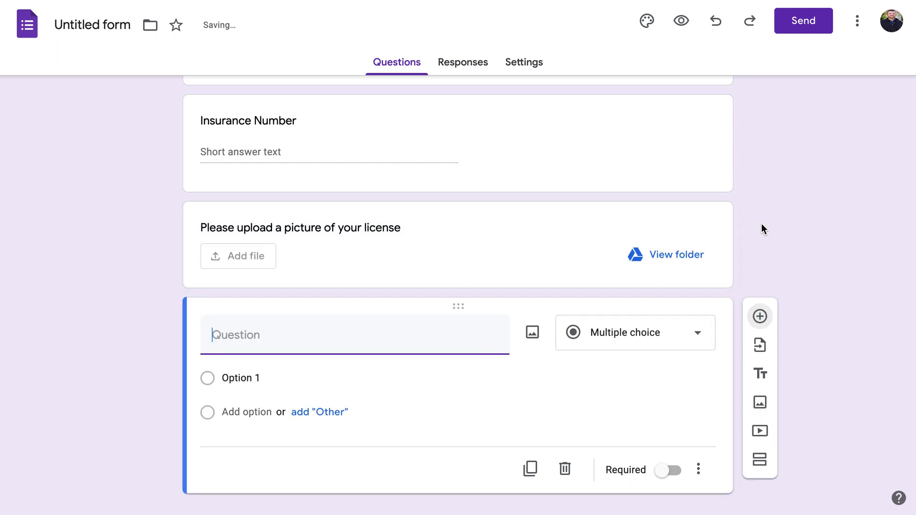
type("Pl")
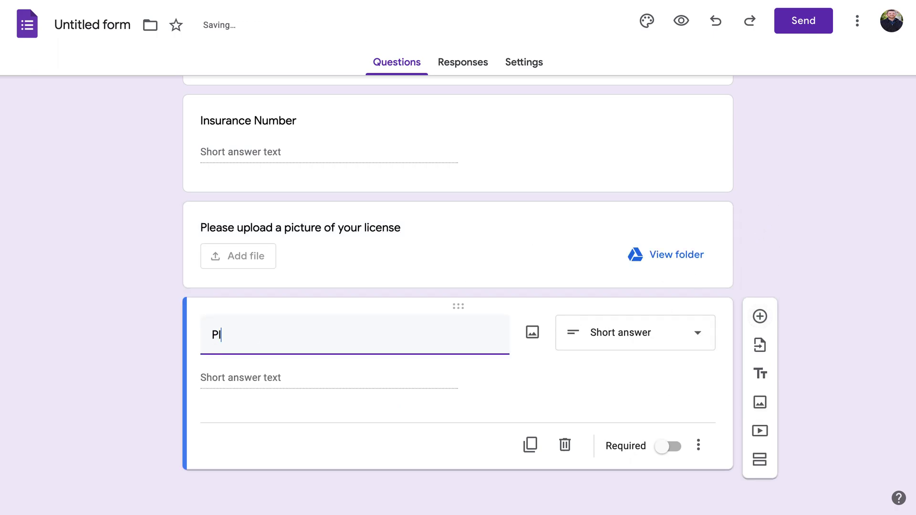
left_click(674, 323)
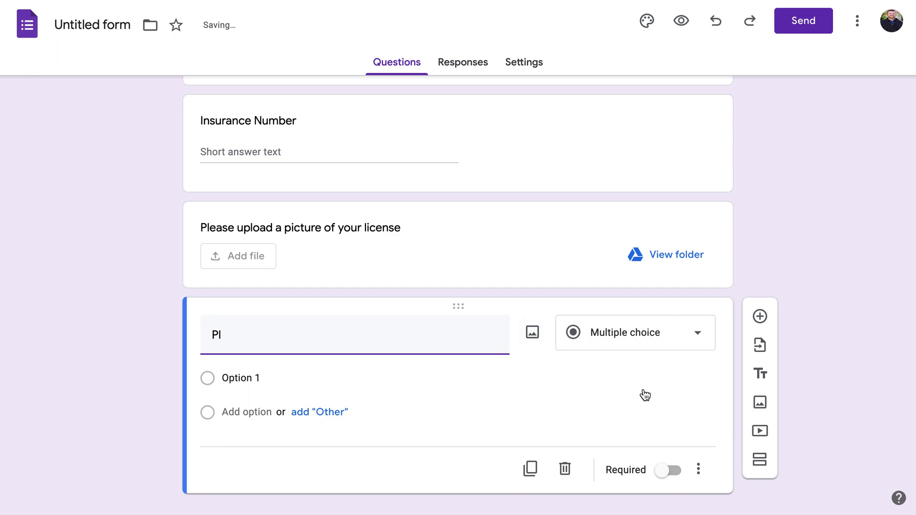
left_click(645, 277)
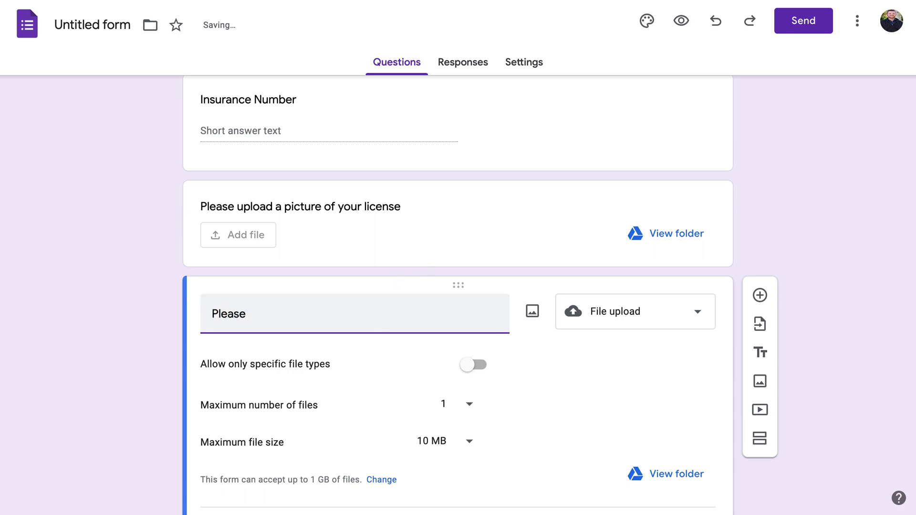
type("upload a picture of your signature")
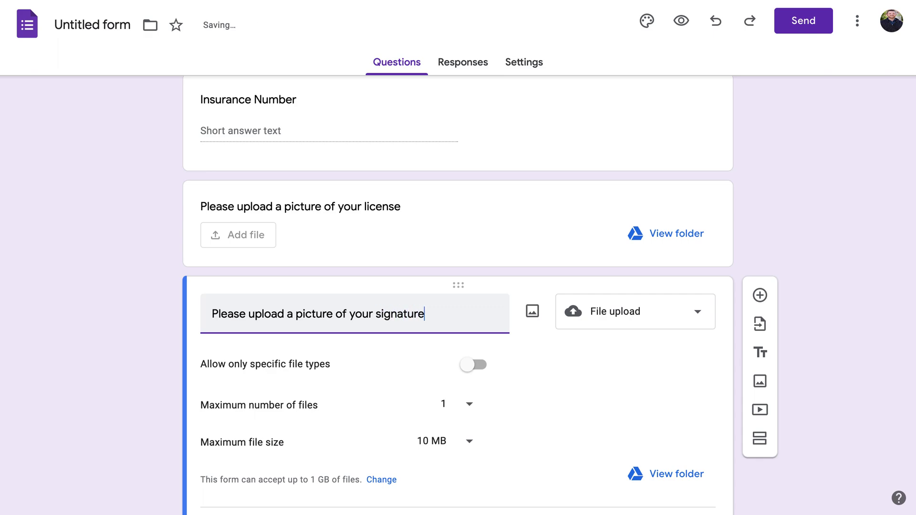
scroll(470, 306, "down", 3)
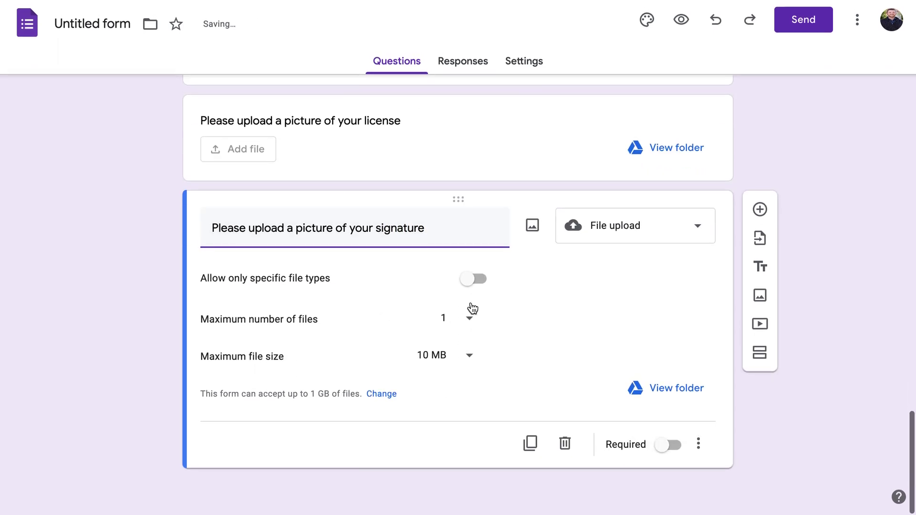
left_click(760, 211)
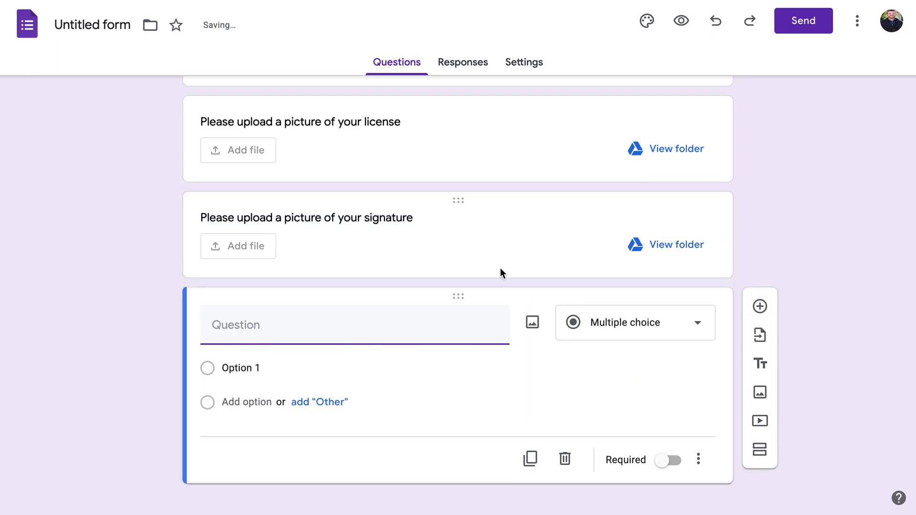
Step: Make the new question a File upload asking for a picture of the Insurance Card, max 1 file
left_click(666, 330)
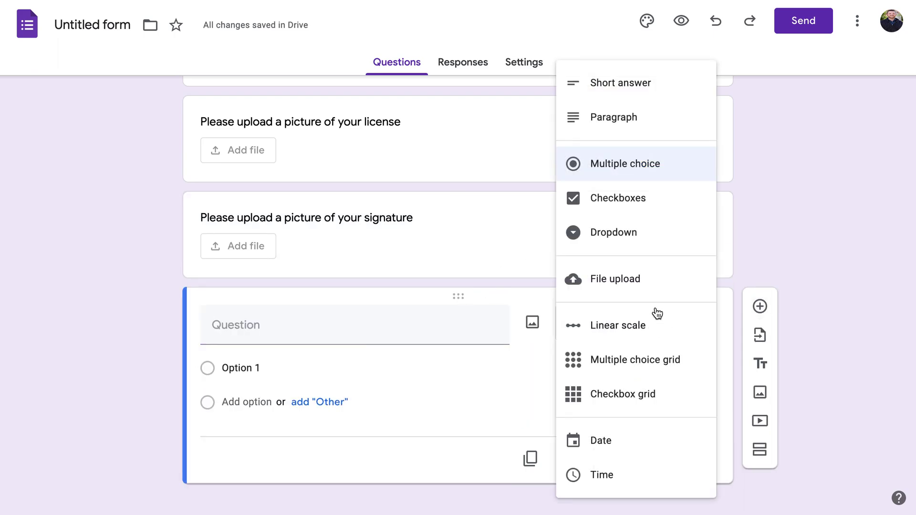
left_click(646, 278)
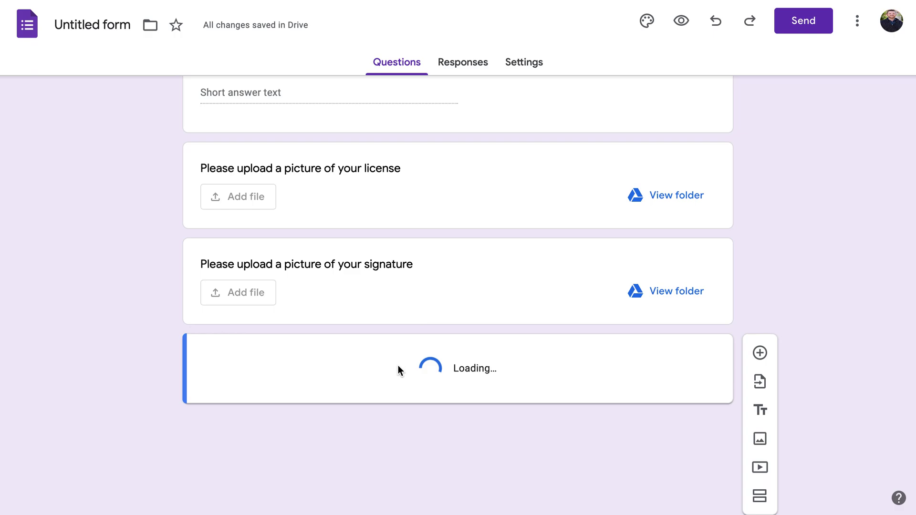
type("P")
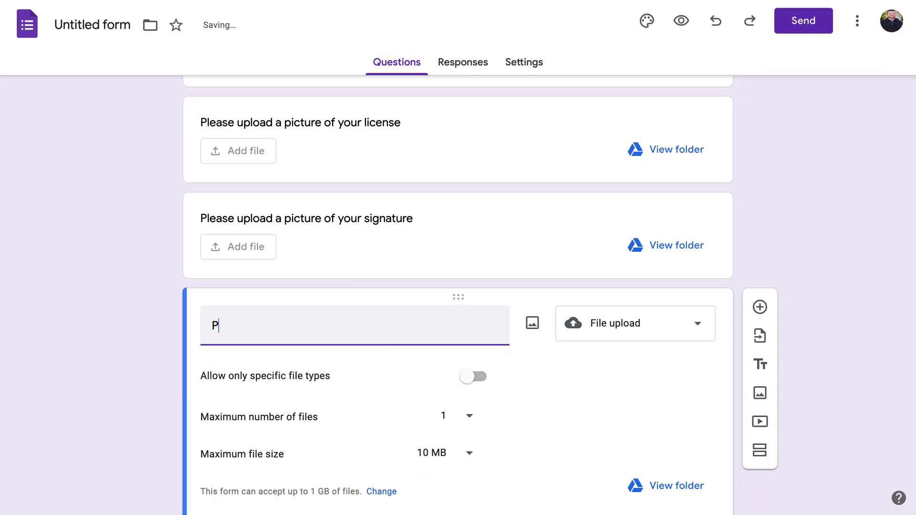
type("lease upload a picture of your ")
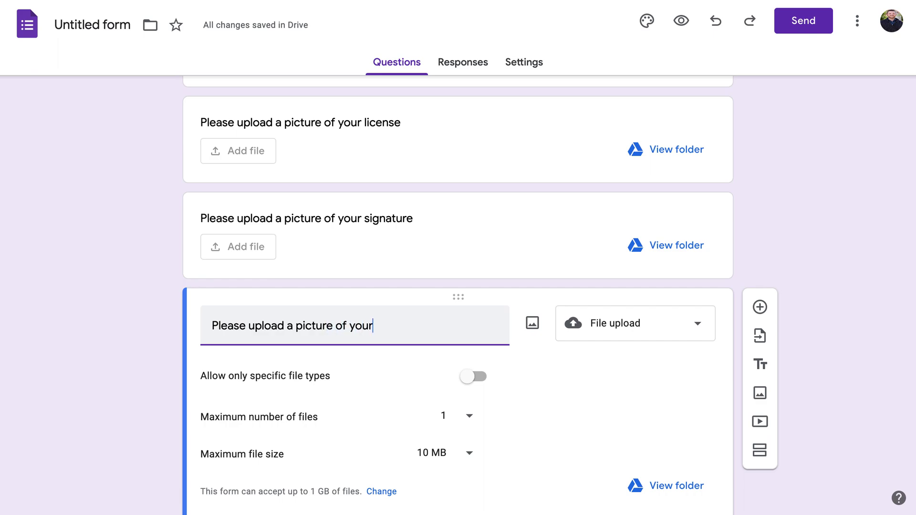
type("l")
type("nsurance Card")
scroll(381, 334, "down", 2)
left_click(466, 376)
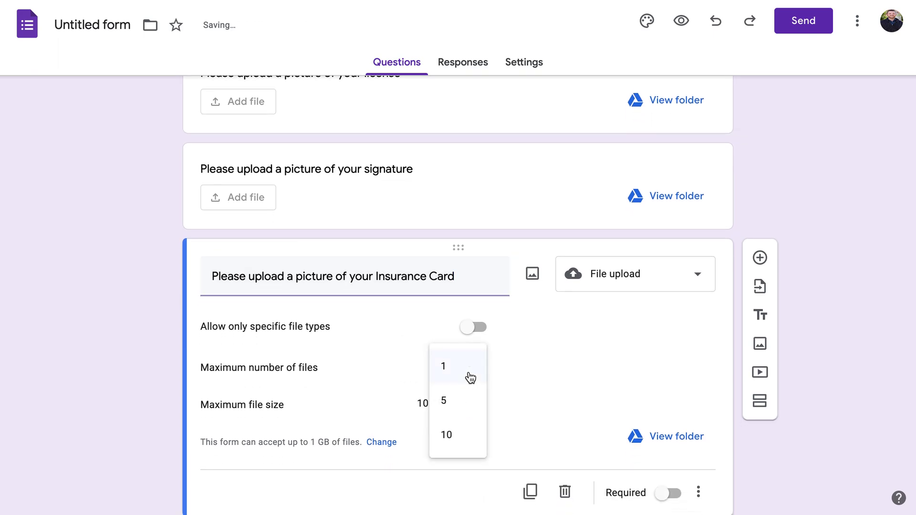
left_click(528, 374)
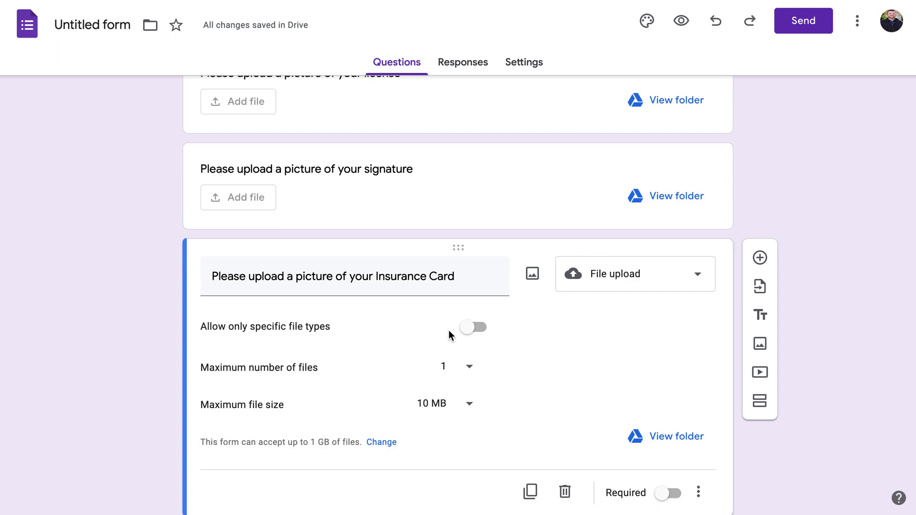
Step: Allow only specific file types and open the question's response folder in Drive
left_click(467, 329)
scroll(391, 351, "down", 2)
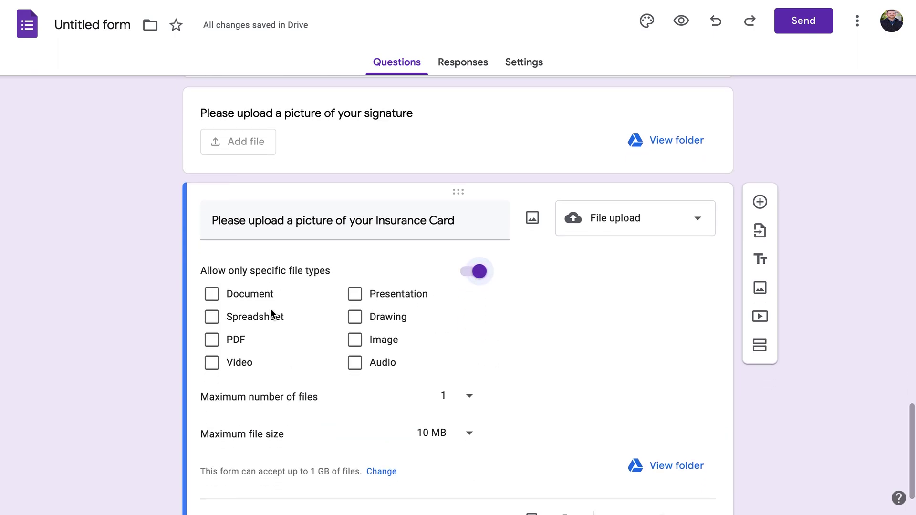
scroll(257, 358, "down", 1)
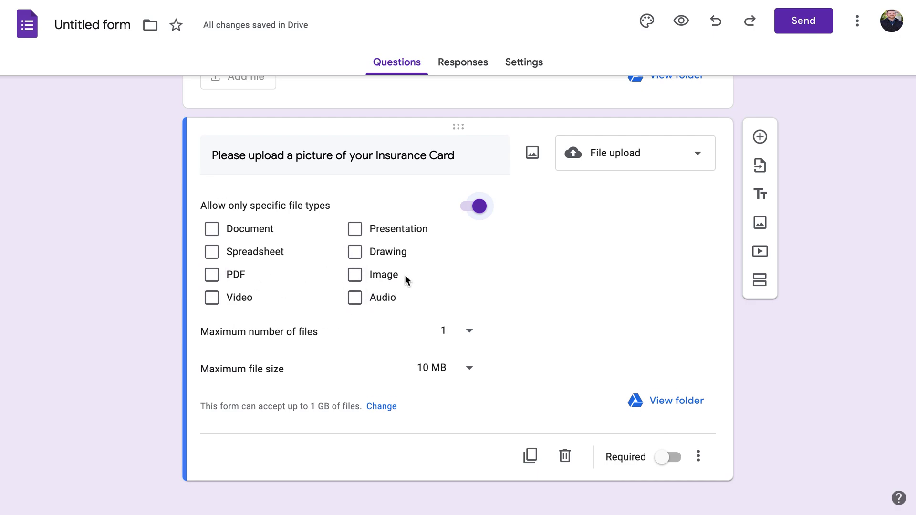
scroll(405, 275, "down", 1)
scroll(472, 309, "up", 3)
scroll(552, 312, "down", 3)
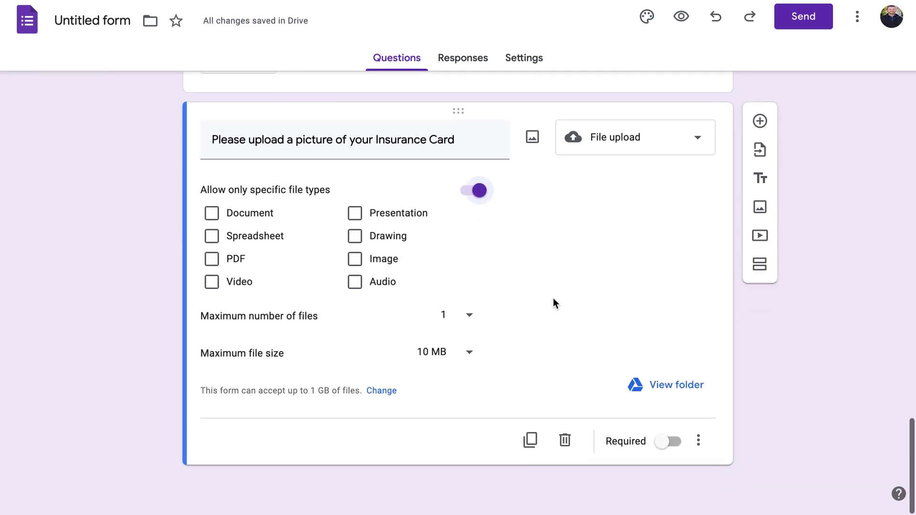
left_click(663, 384)
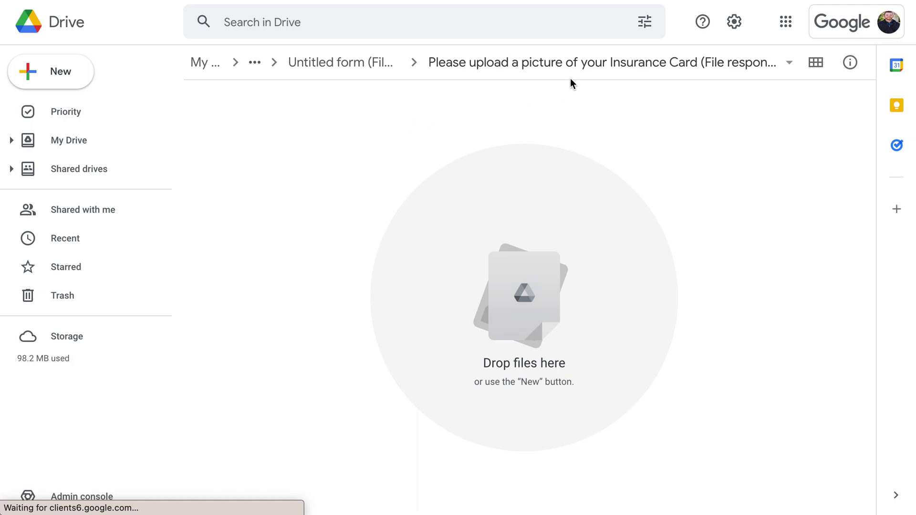
Step: Navigate up to the How to use Google Forms folder and select the Intake form
left_click(360, 65)
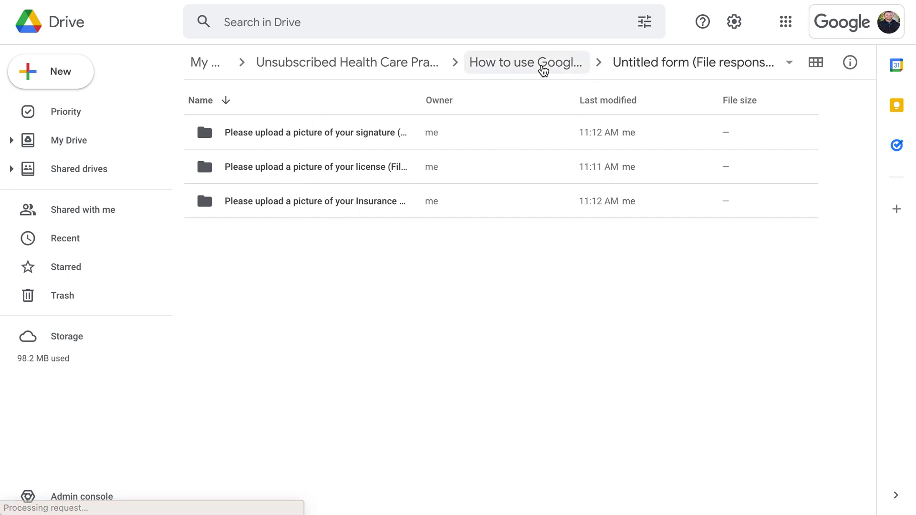
left_click(542, 66)
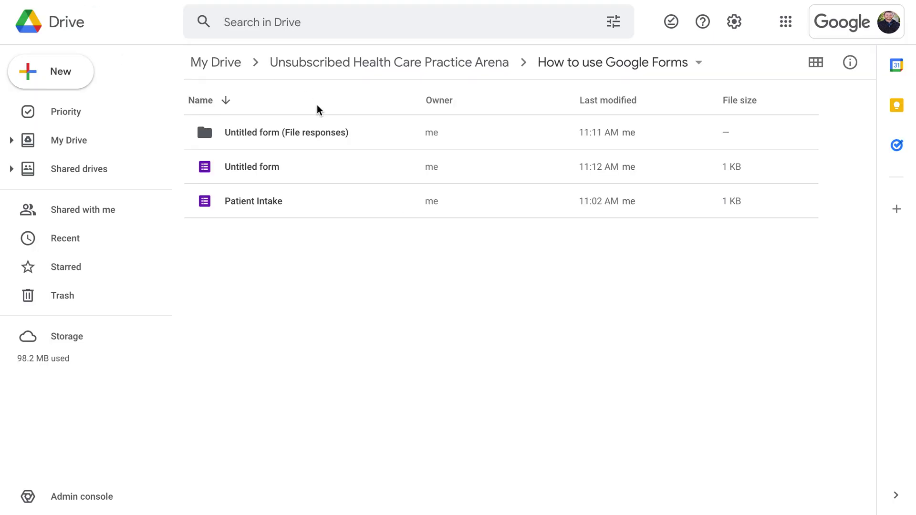
left_click(284, 136)
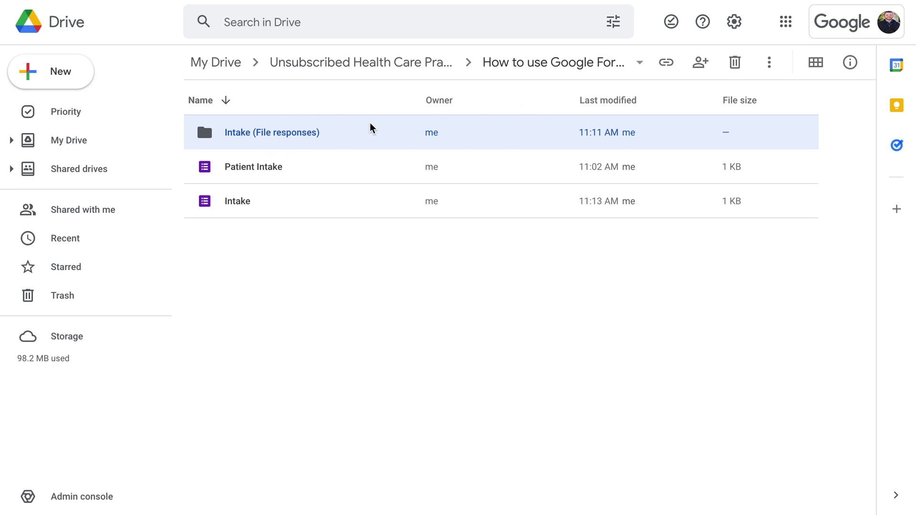
left_click(240, 211)
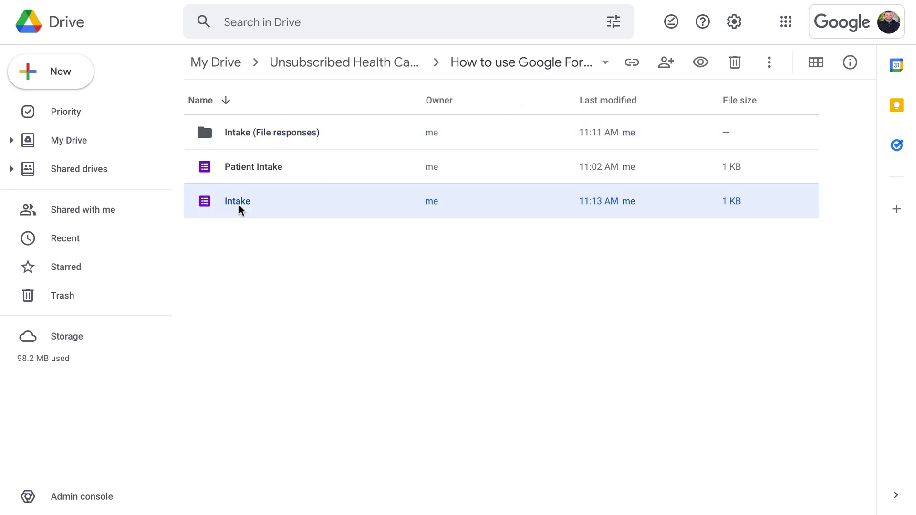
Step: Open the Intake form, then add and delete a blank question after Insurance Card
double_click(269, 133)
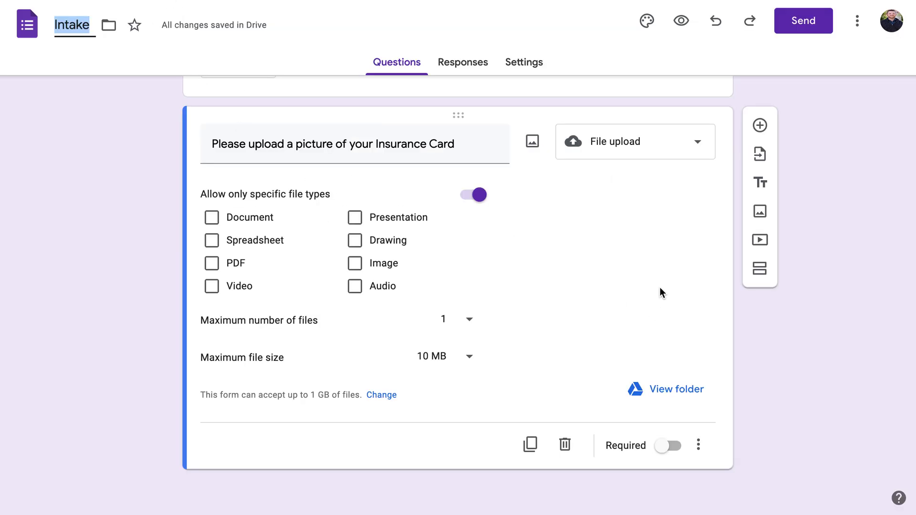
scroll(634, 233, "up", 6)
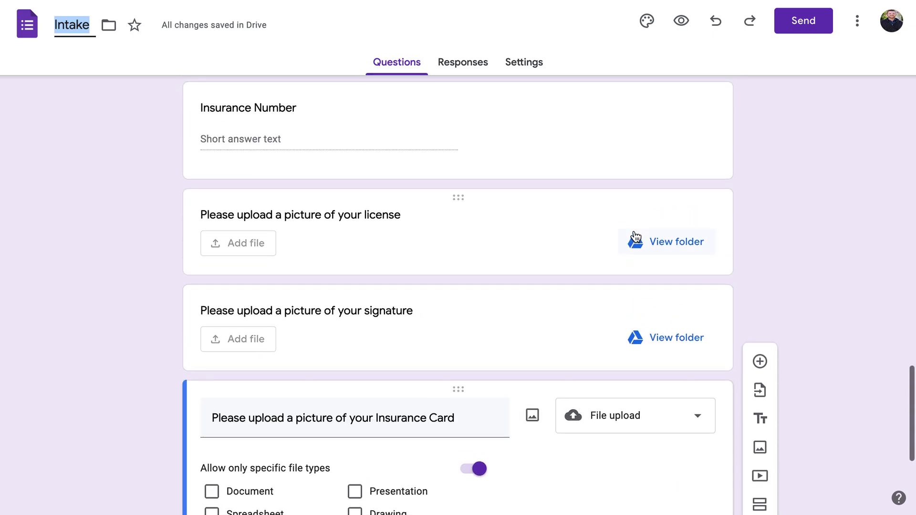
scroll(562, 239, "down", 5)
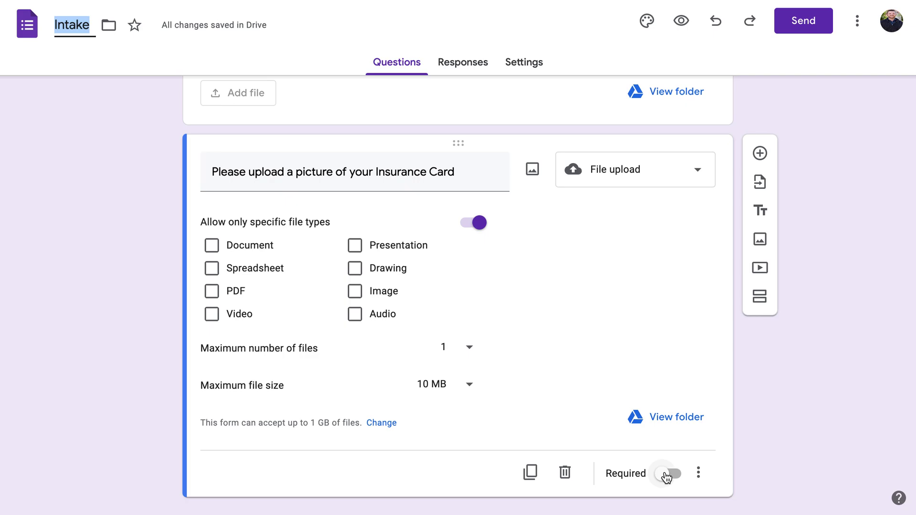
scroll(663, 439, "up", 20)
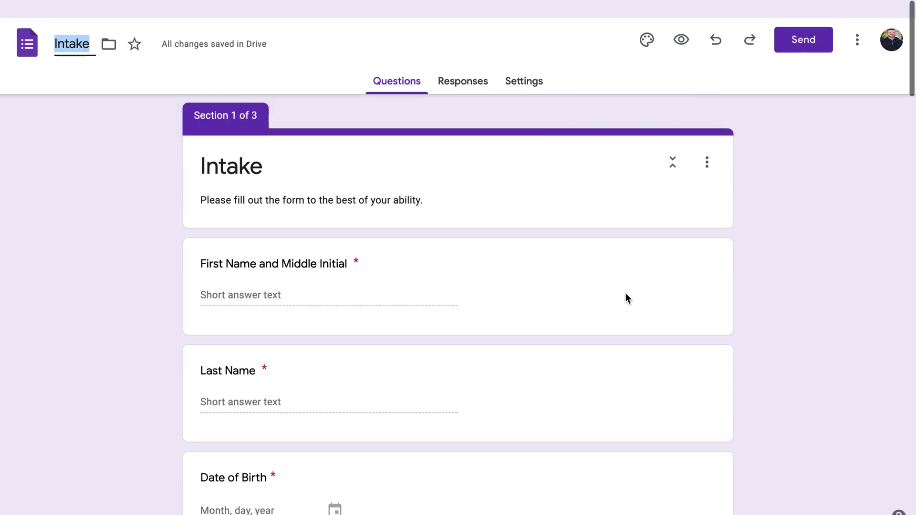
scroll(722, 193, "down", 20)
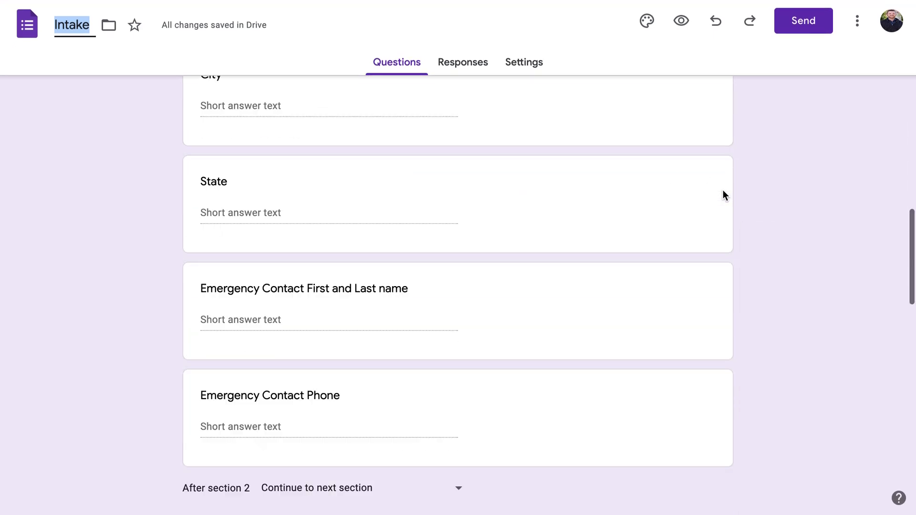
scroll(723, 190, "down", 10)
left_click(763, 122)
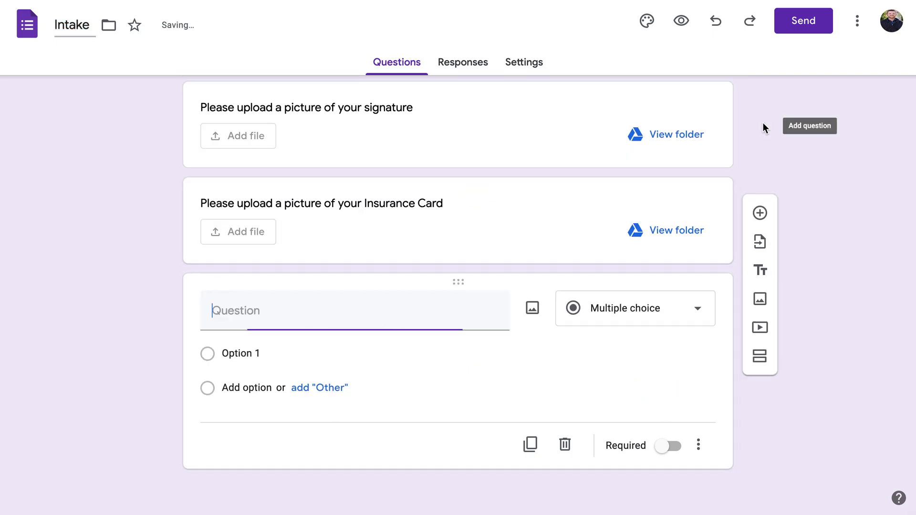
left_click(572, 448)
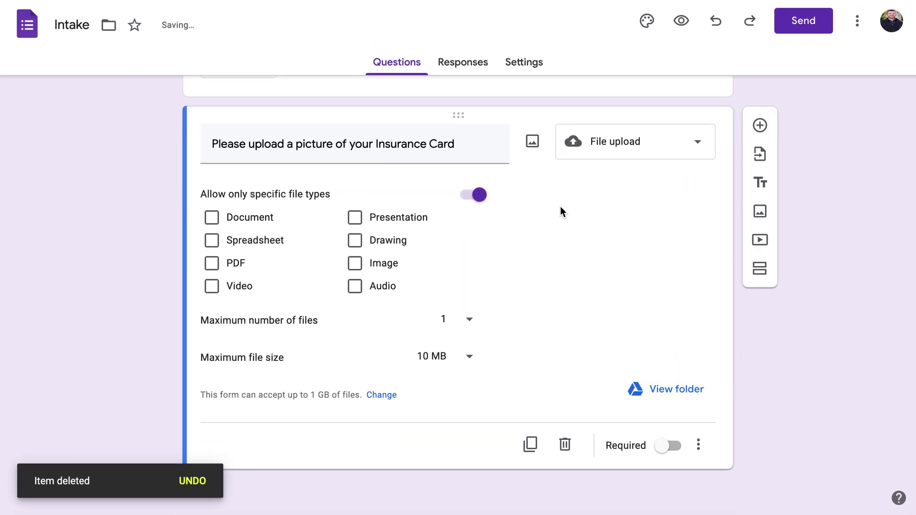
Step: Add a new section at the end of the form titled 'Digital Signature'
left_click(759, 269)
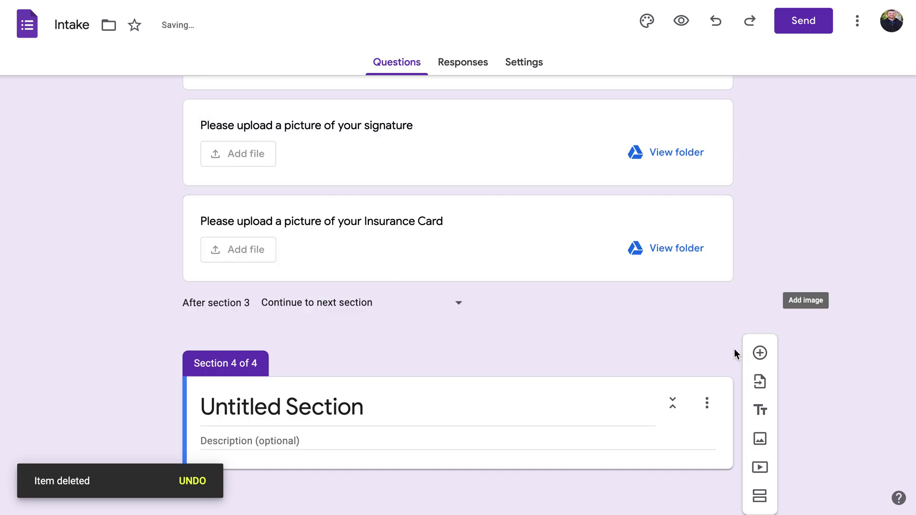
left_click(454, 399)
double_click(413, 405)
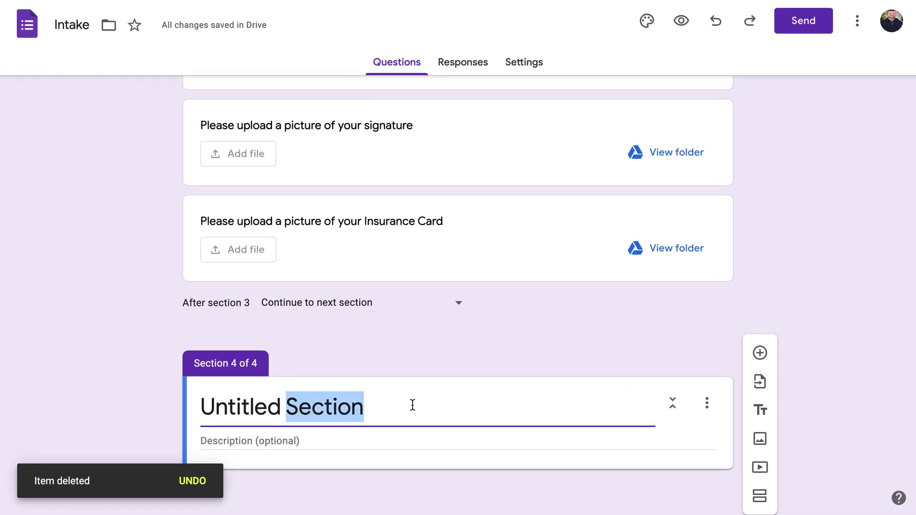
triple_click(413, 405)
type("C")
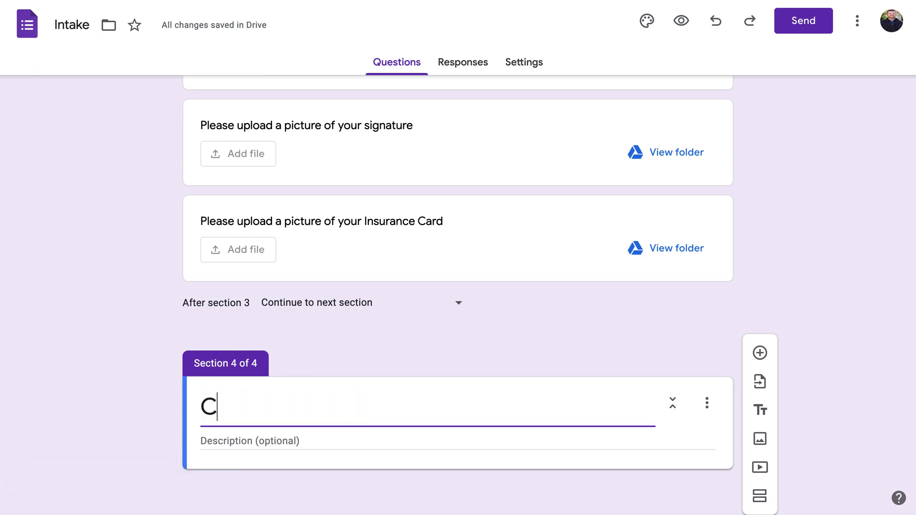
key("BackSpace")
type("I ")
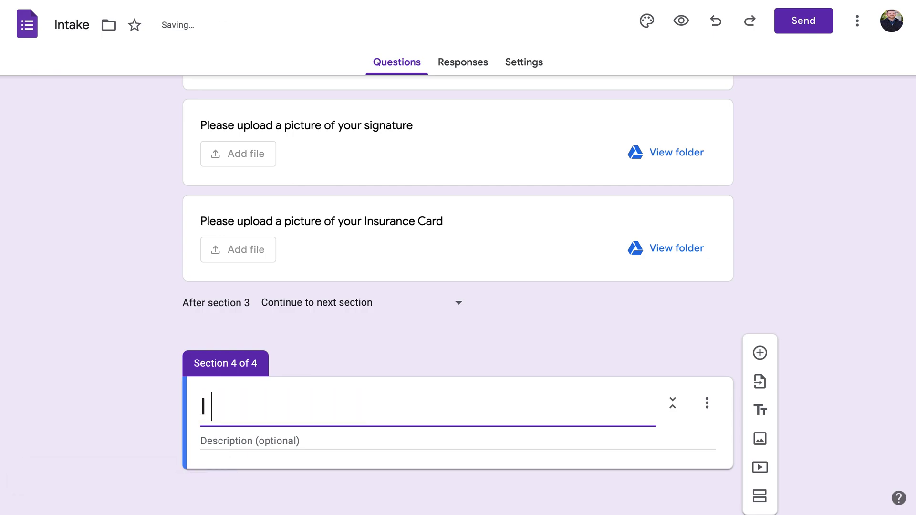
type("C")
type("ertify that ")
type("t")
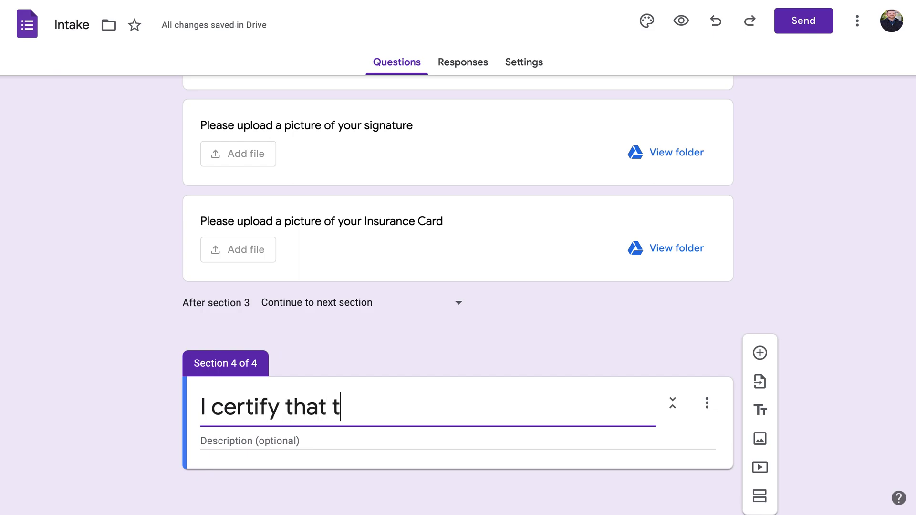
type("he information above is")
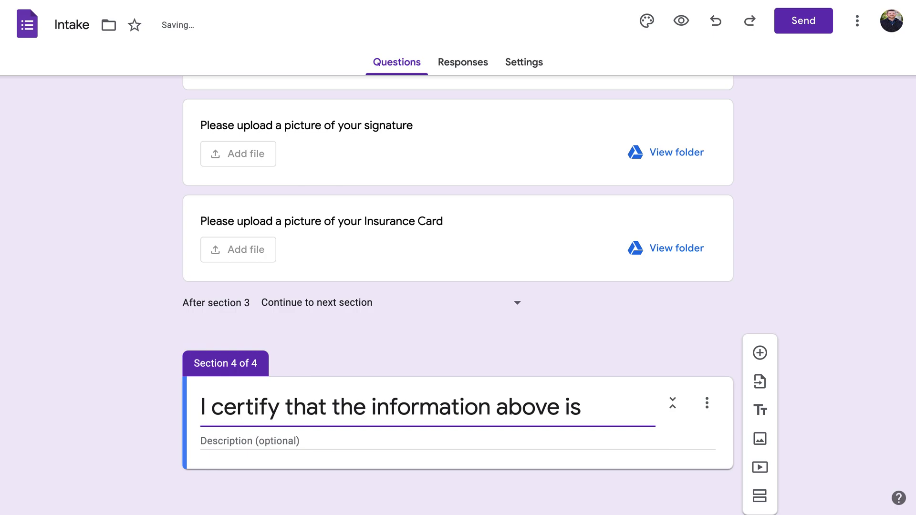
key("BackSpace")
key("BackSpace")
left_click(203, 410, "shift")
key("BackSpace")
key("BackSpace")
type("Digi")
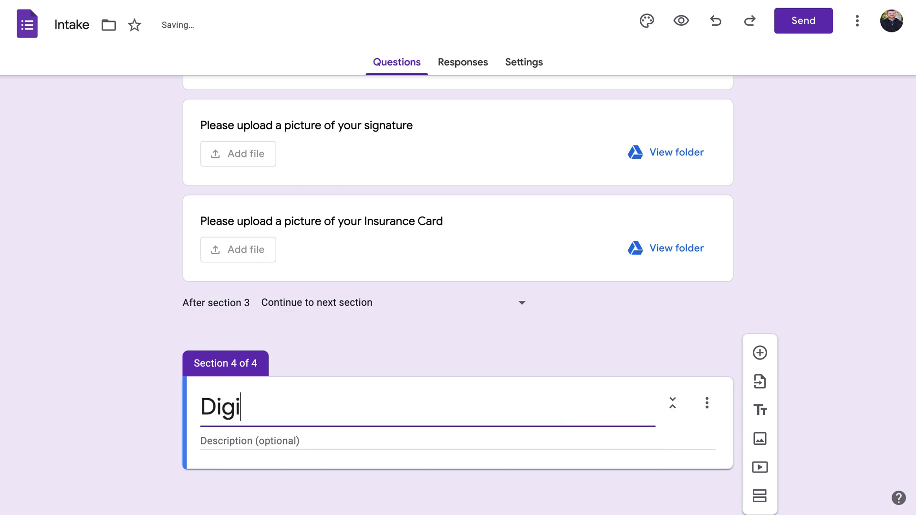
type("tal Signature")
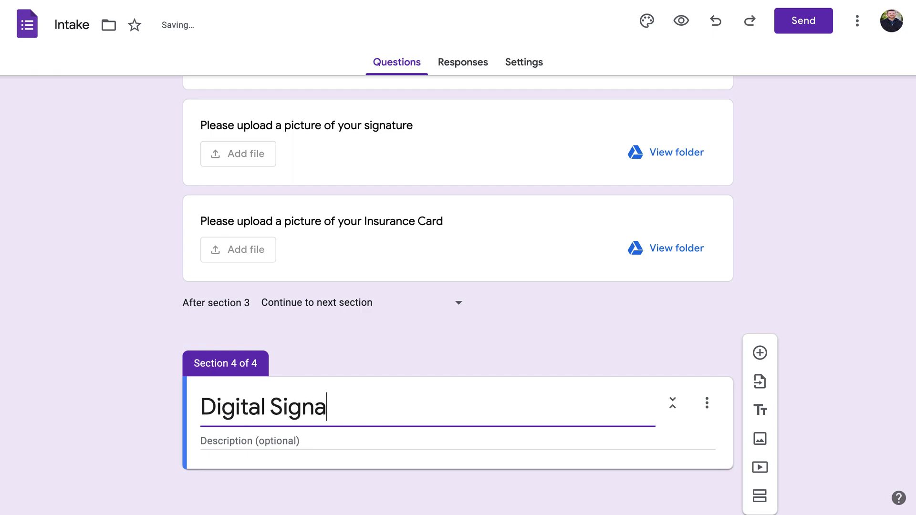
Step: Give the Digital Signature section the description 'By check'
left_click(237, 440)
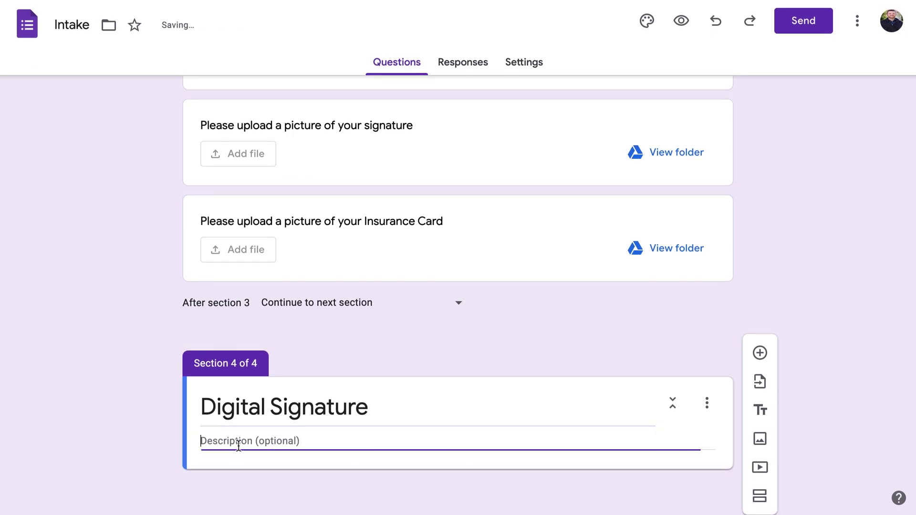
type("I certi")
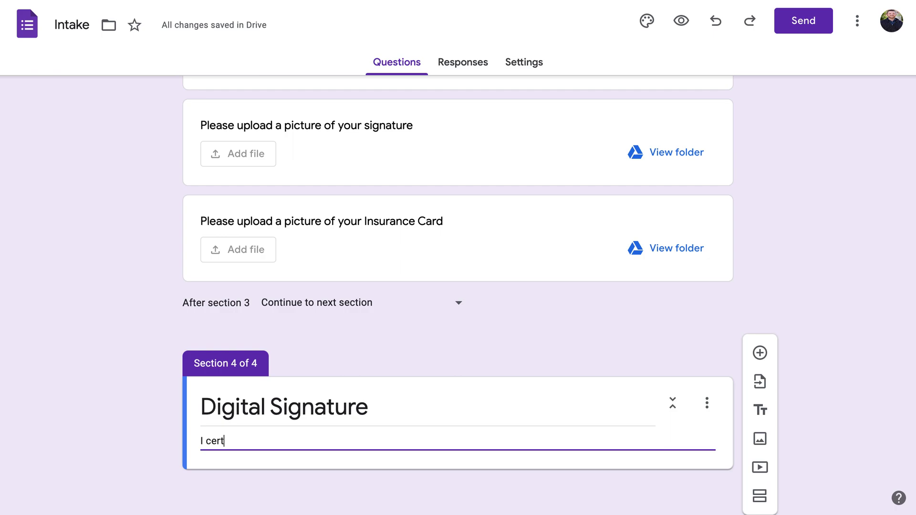
key("BackSpace")
type("By chekc")
key("BackSpace")
Step: Extend the description to certify the patient's identity and that the information provided is truthful
left_click(759, 353)
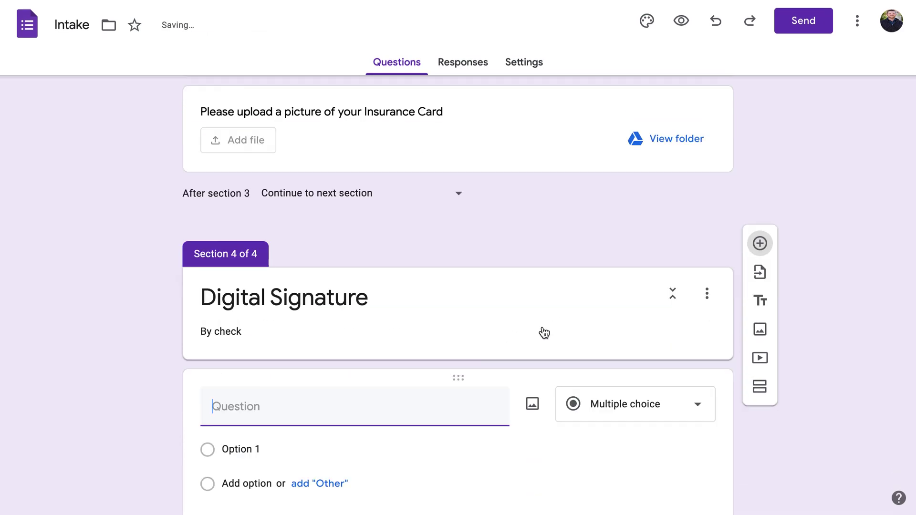
triple_click(385, 329)
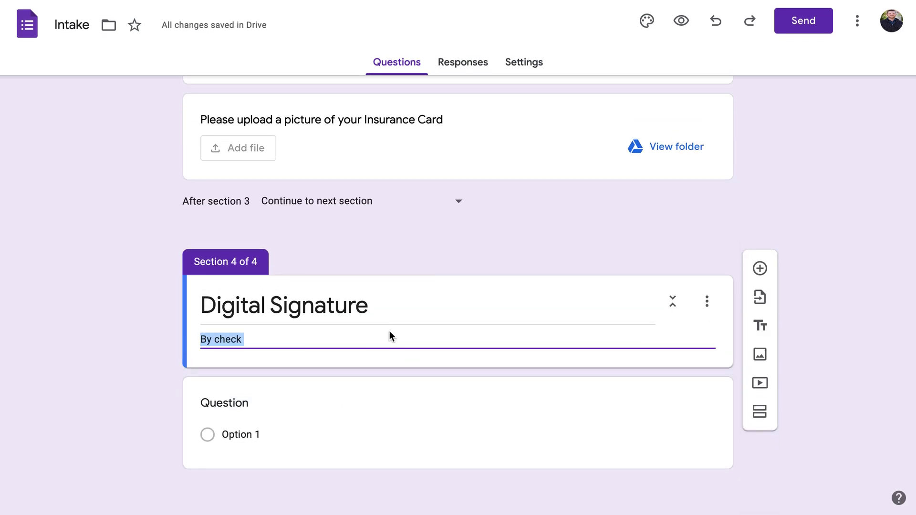
left_click(376, 341)
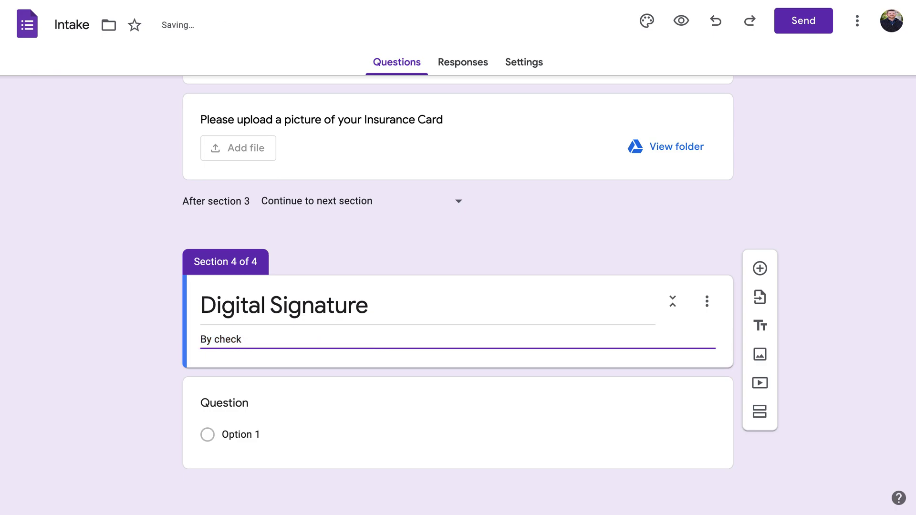
type("x ")
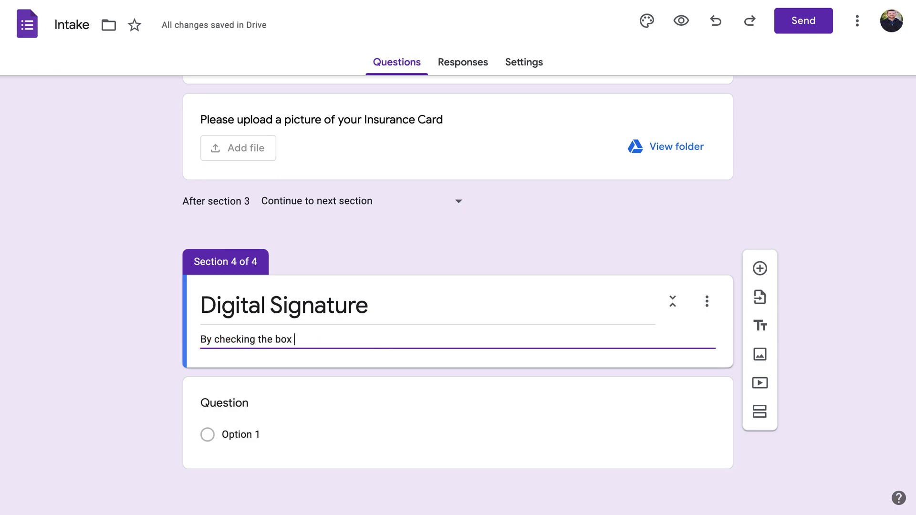
type("below I")
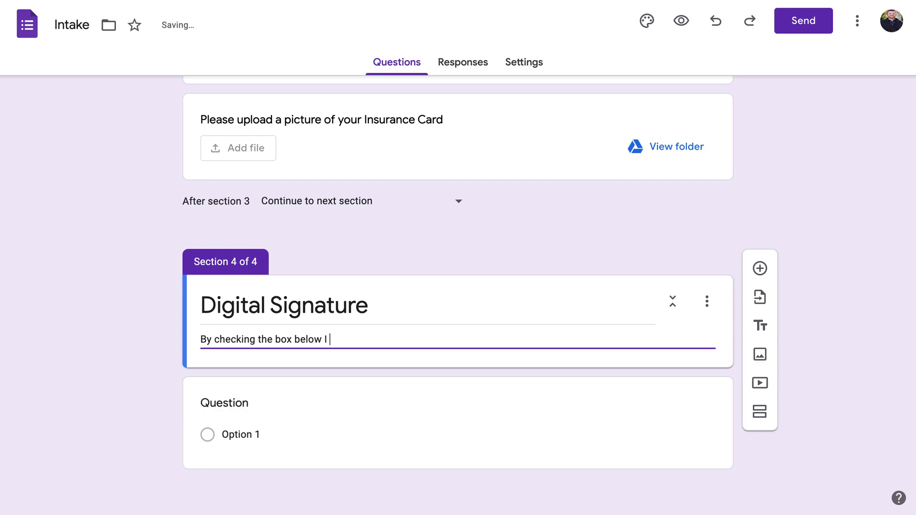
type(" certify that ")
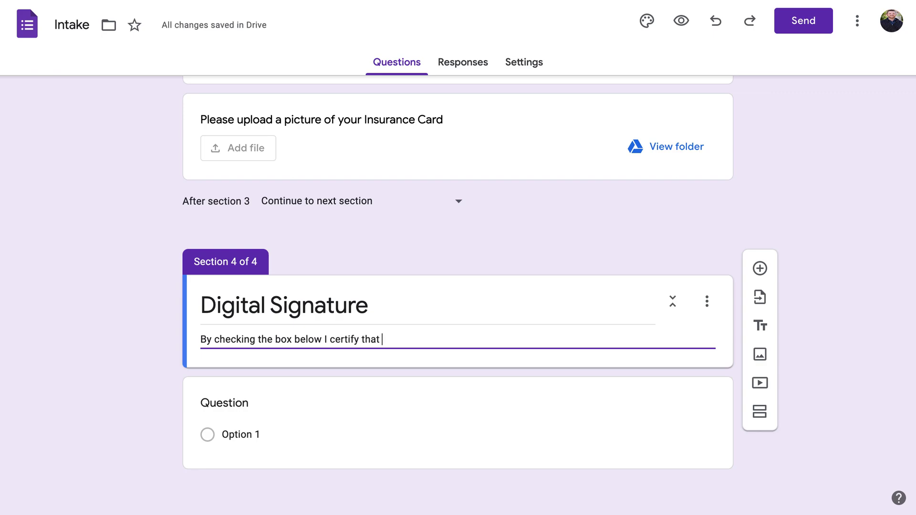
type("I am the patient ")
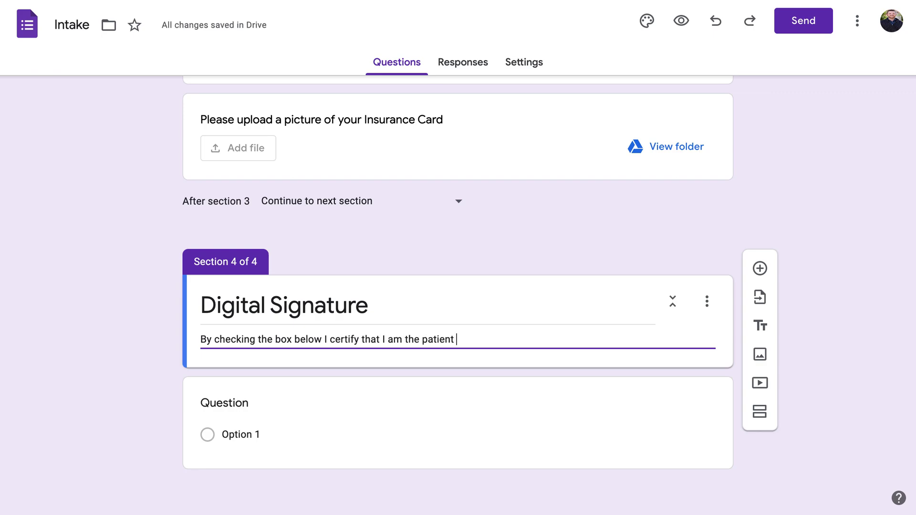
type("above and the inform")
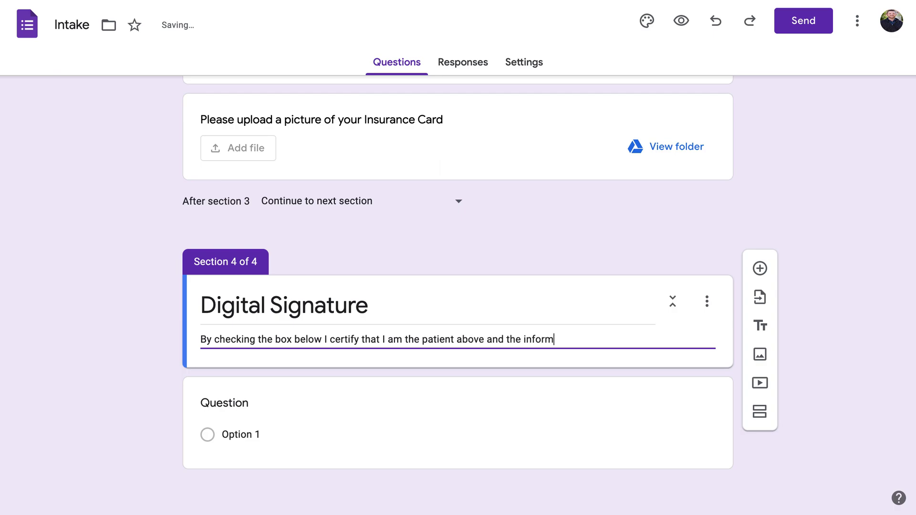
type("ation I have providee")
type(" is true.")
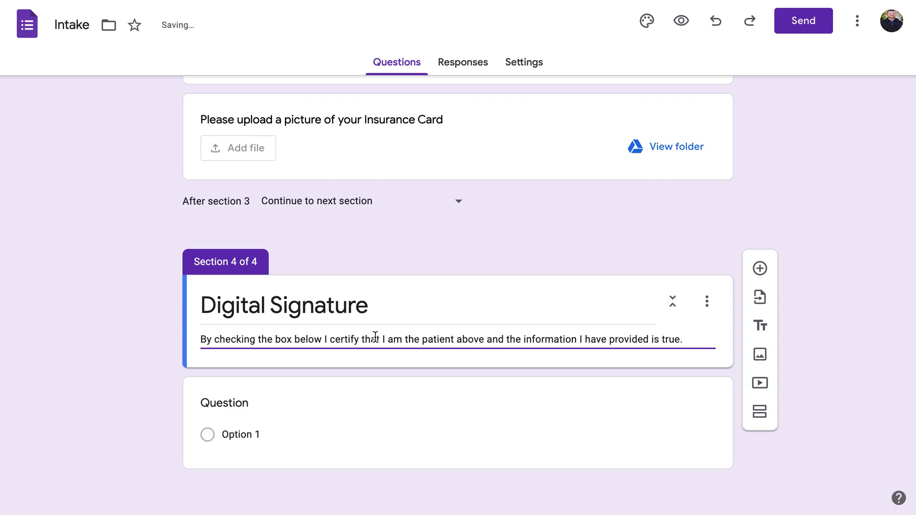
Step: Title the blank question 'The information above is true to the best of my knowledge…'
left_click(283, 400)
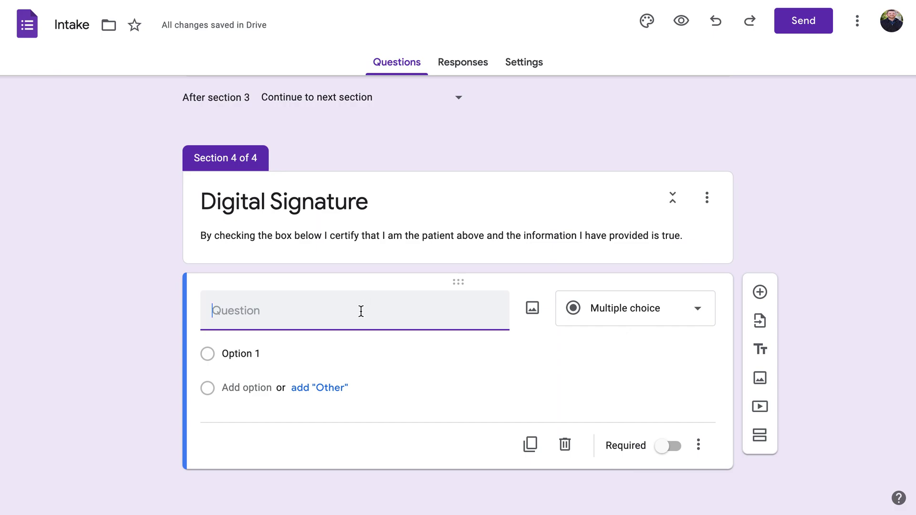
type("The information above is tru")
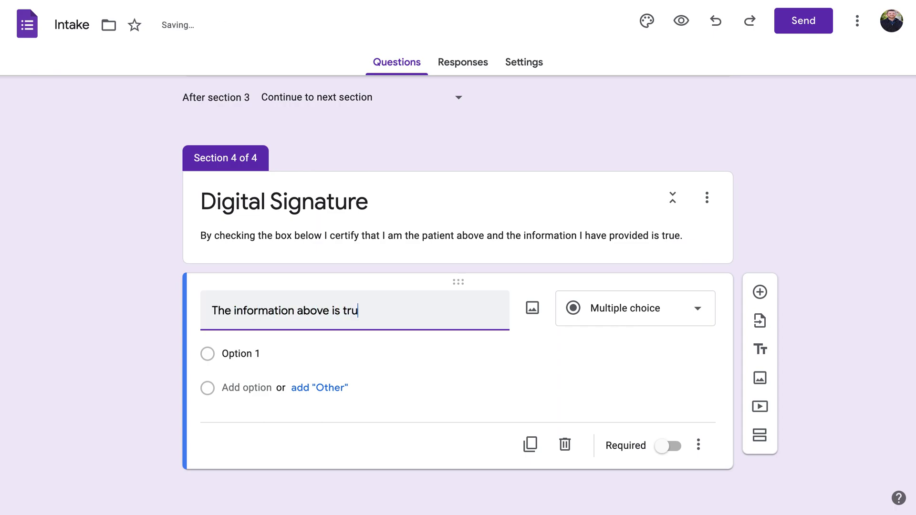
type("e to the best of my kno")
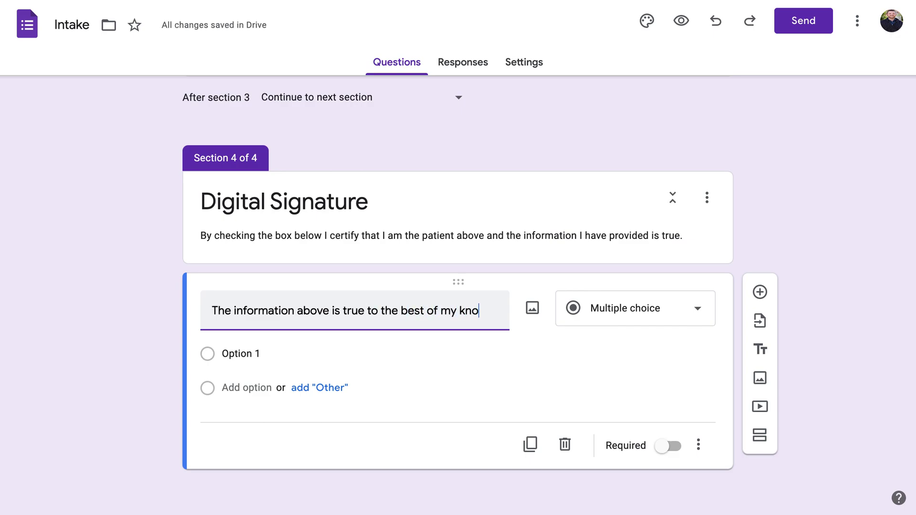
type("wledge and that ")
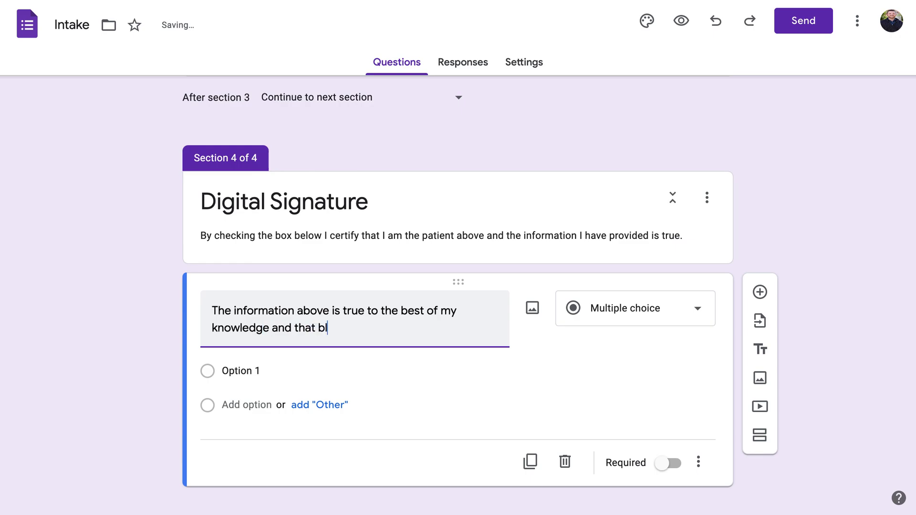
type("by click ")
type("ng this box I certif")
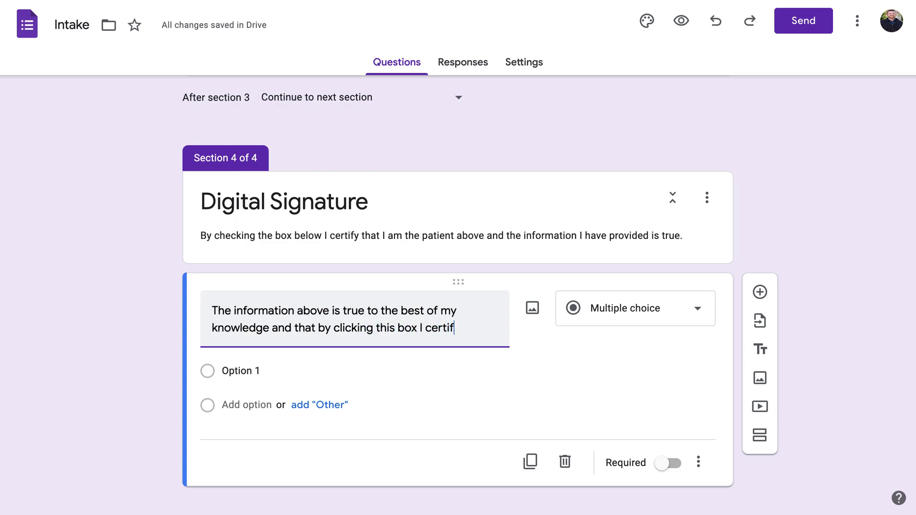
type("y I am the patient I")
type("isted ab")
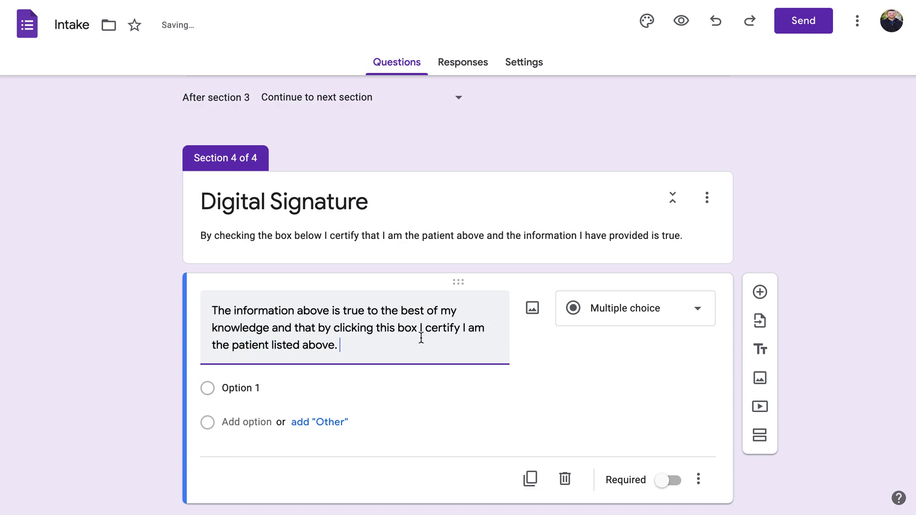
type("ove.")
scroll(421, 338, "down", 1)
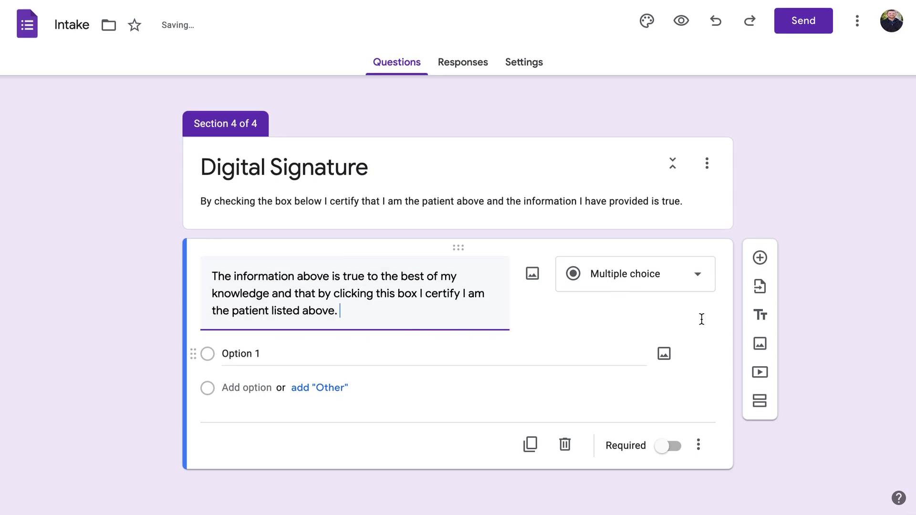
Step: Make it a Checkboxes question with option 'The information provided above is true to the best of my kn…'
left_click(677, 282)
left_click(620, 199)
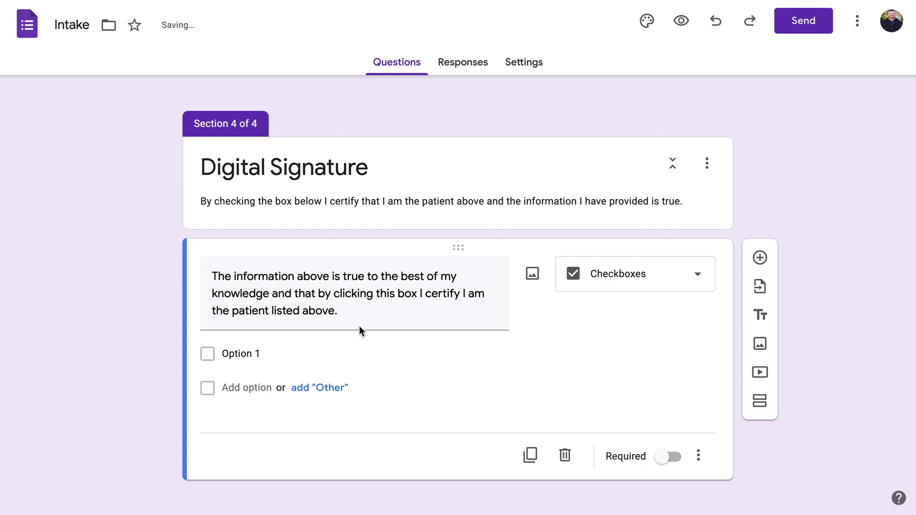
left_click(243, 353)
type("I")
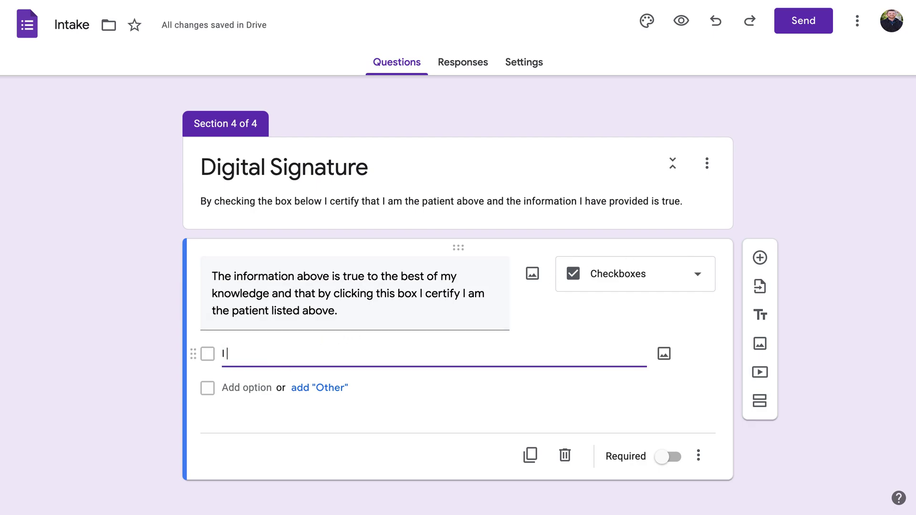
key("BackSpace")
type("The information provided above is true to the best of m")
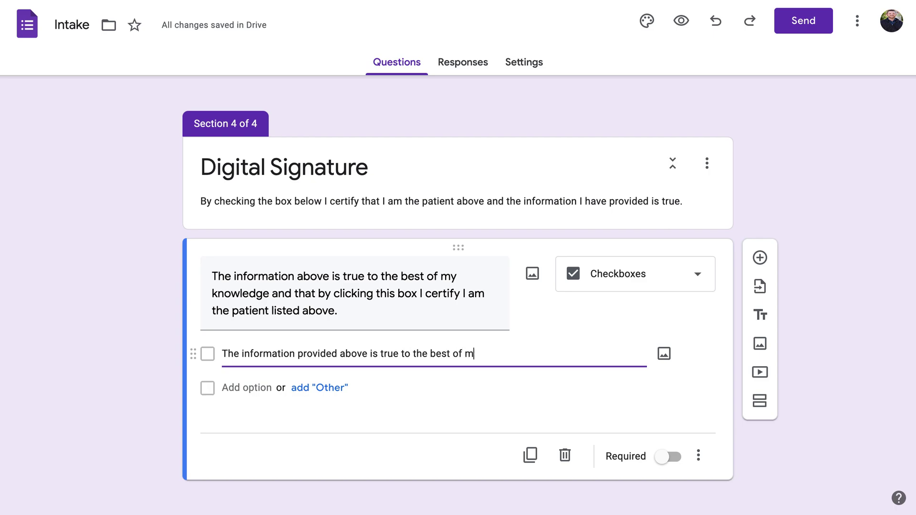
type("y knowledge.")
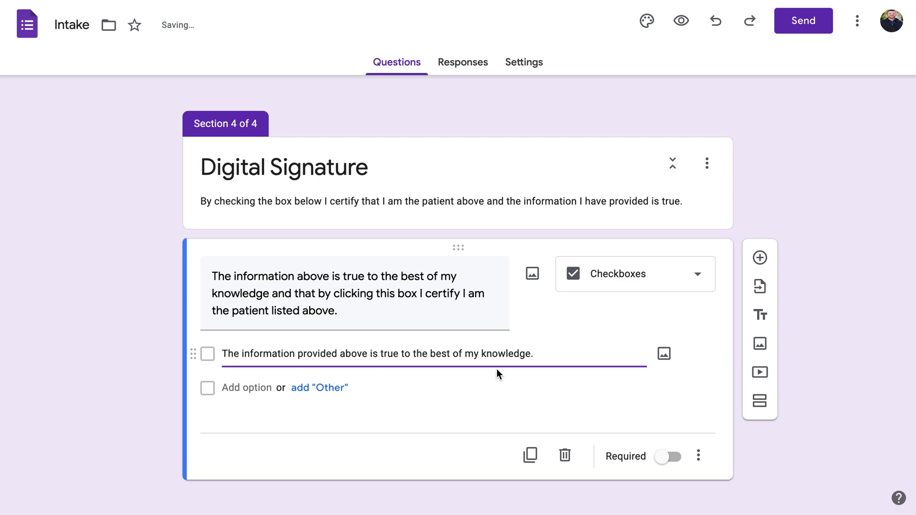
Step: Add a required short-answer question certifying by typed name that I am the patient listed above
left_click(761, 259)
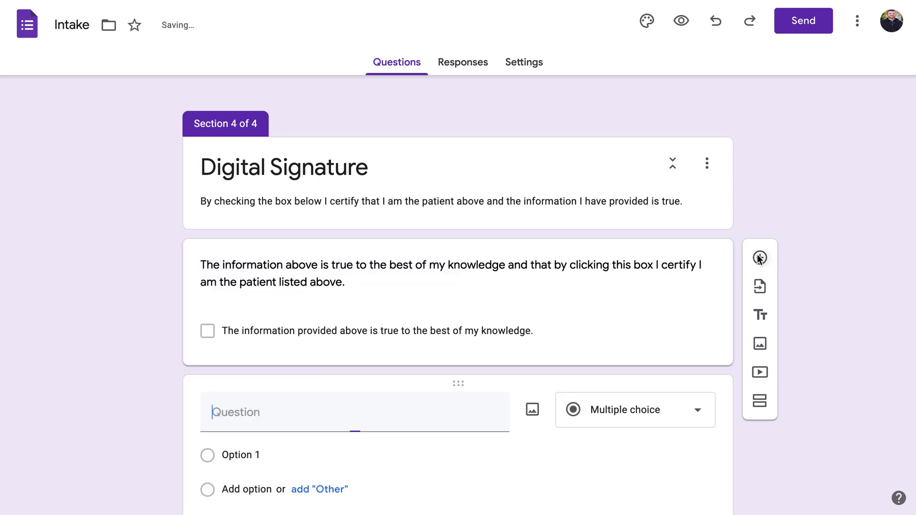
type("By ")
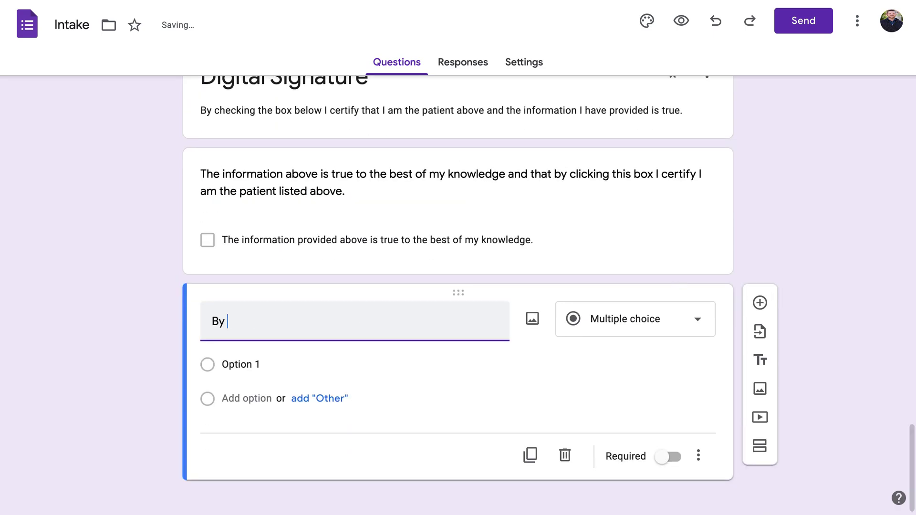
type("tapin")
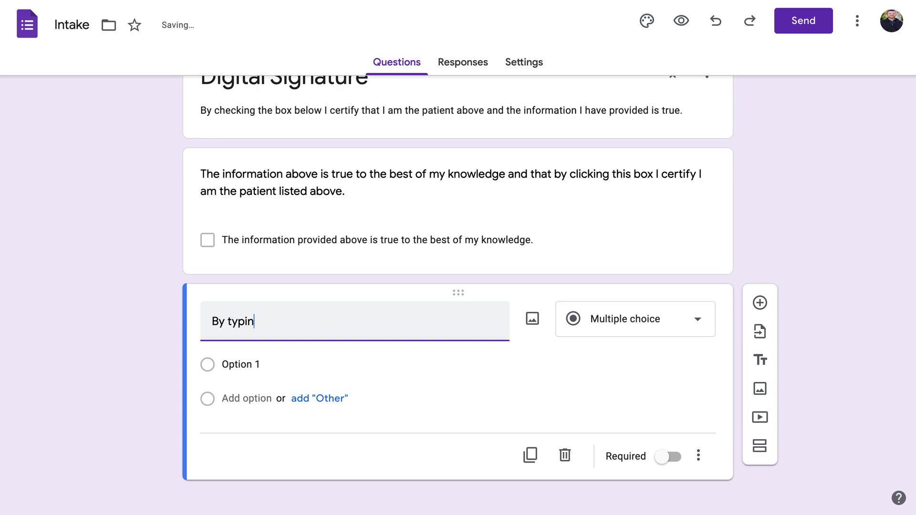
type("g my name I certify and")
key("BackSpace")
type("that I am the ")
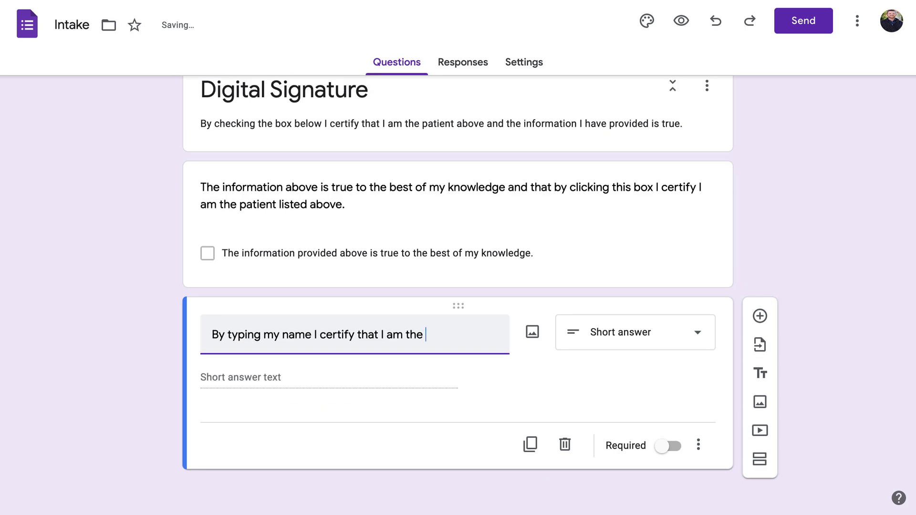
type("patient listed")
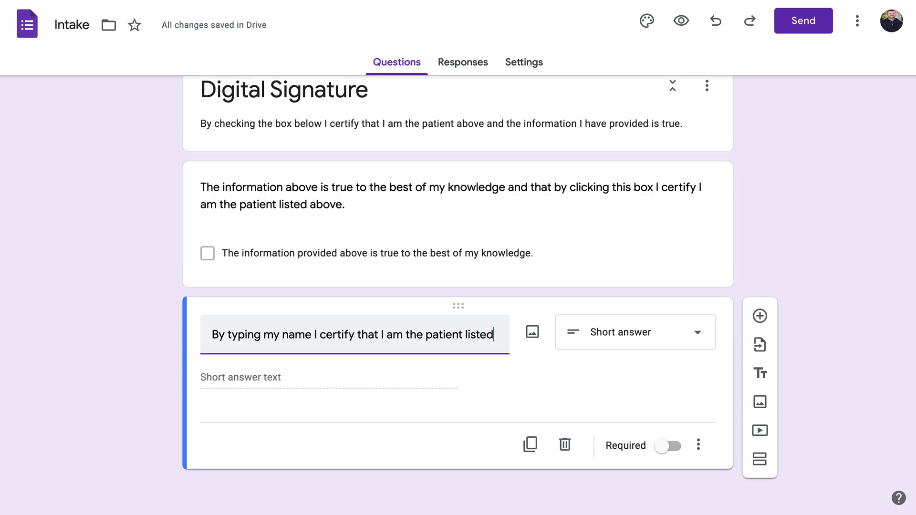
type(" above.")
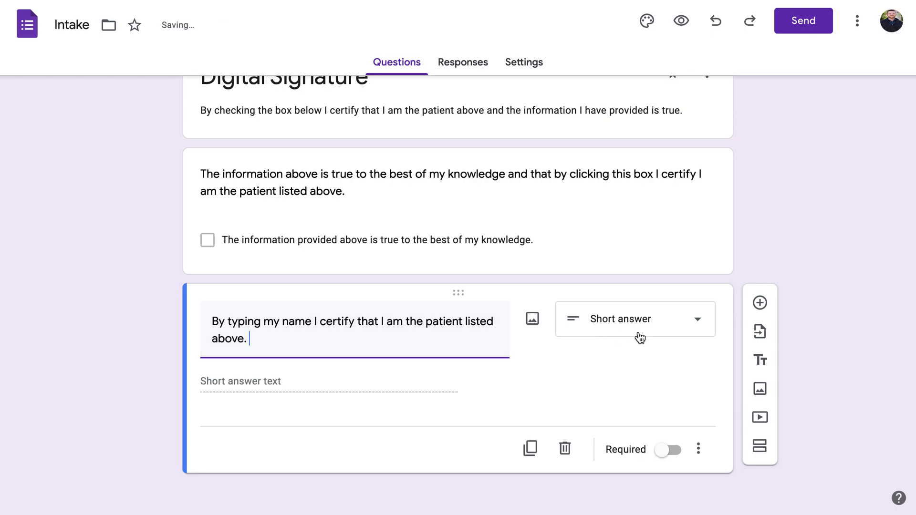
left_click(644, 315)
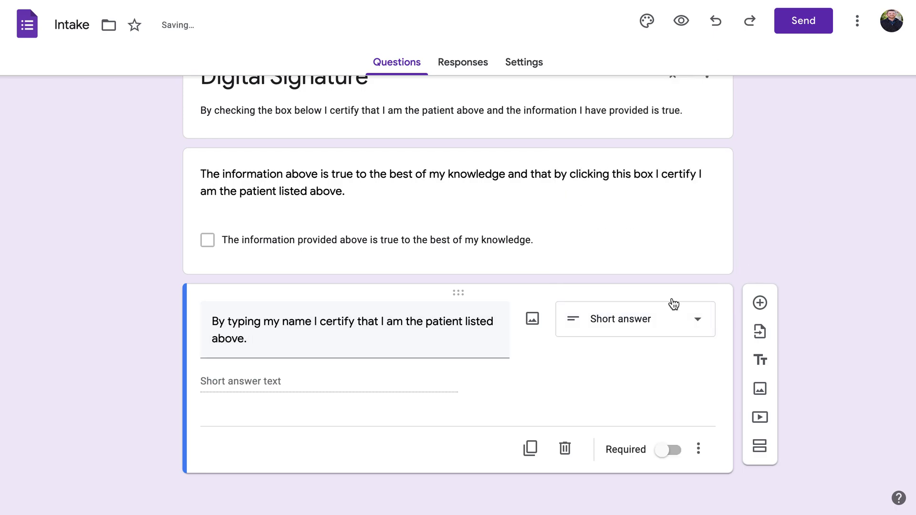
left_click(666, 449)
Step: Make the certification checkbox question required as well
left_click(700, 266)
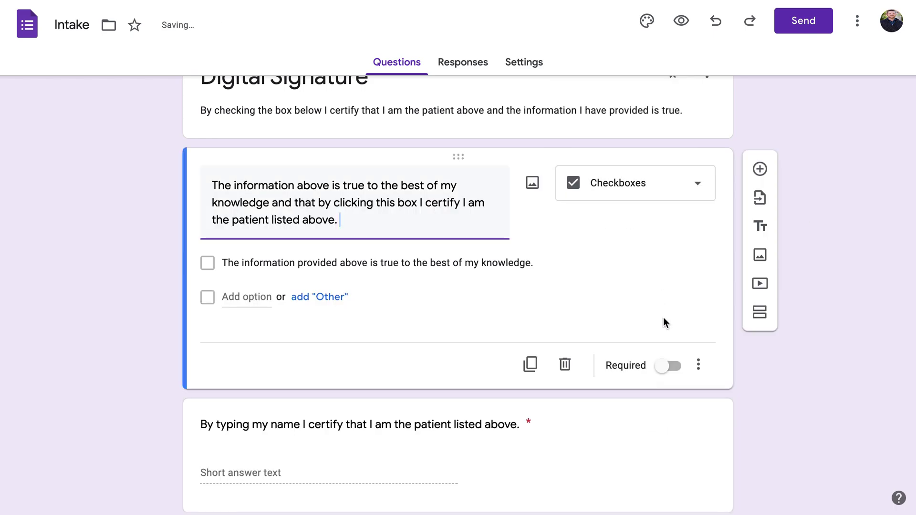
left_click(668, 366)
scroll(624, 377, "down", 1)
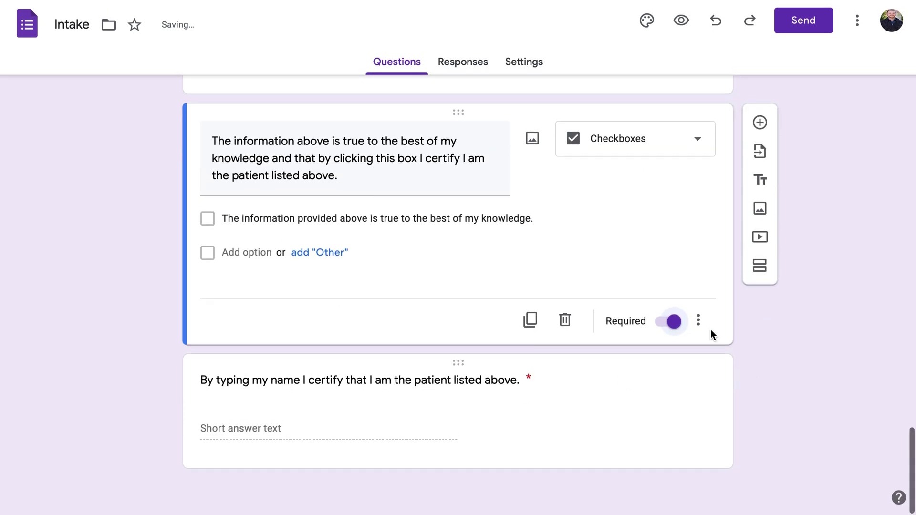
scroll(737, 356, "up", 4)
scroll(737, 358, "up", 15)
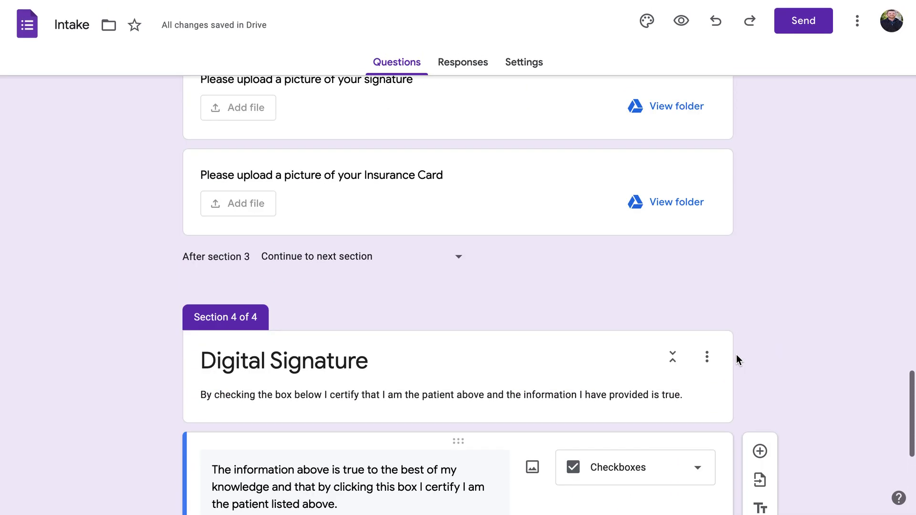
scroll(737, 360, "up", 11)
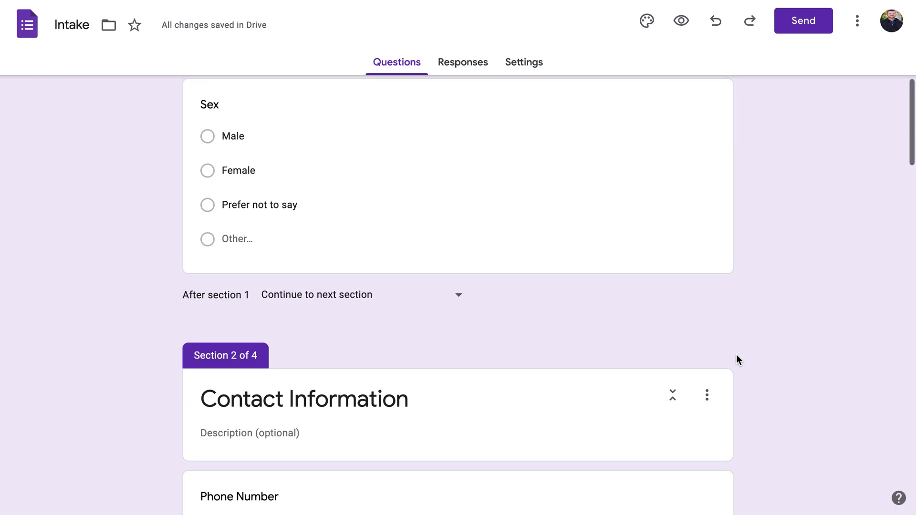
scroll(682, 162, "up", 1)
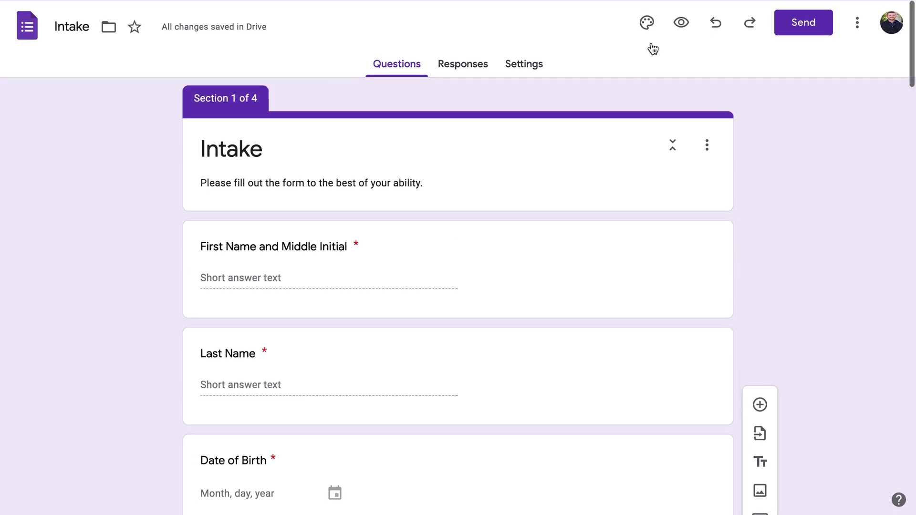
Step: Try red, orange, green, indigo and purple theme colours, settle on red, and open header images
left_click(647, 20)
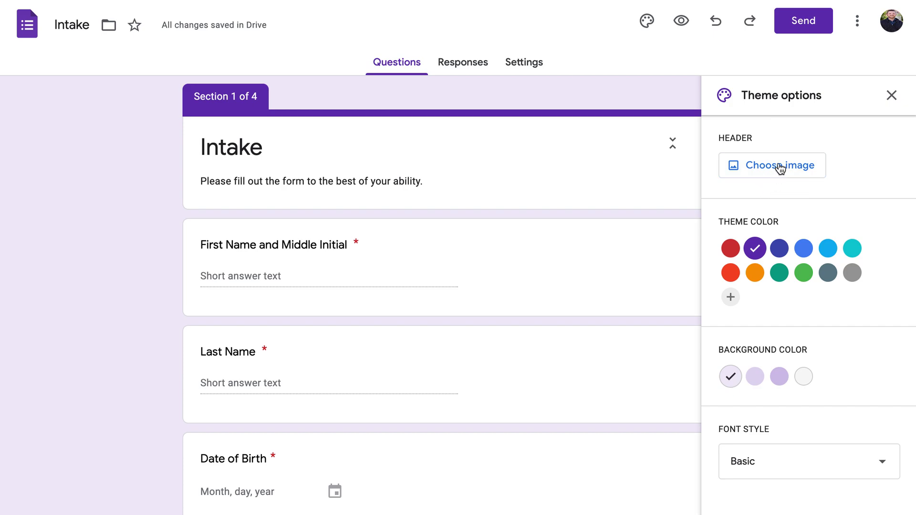
scroll(769, 180, "down", 2)
scroll(769, 181, "down", 1)
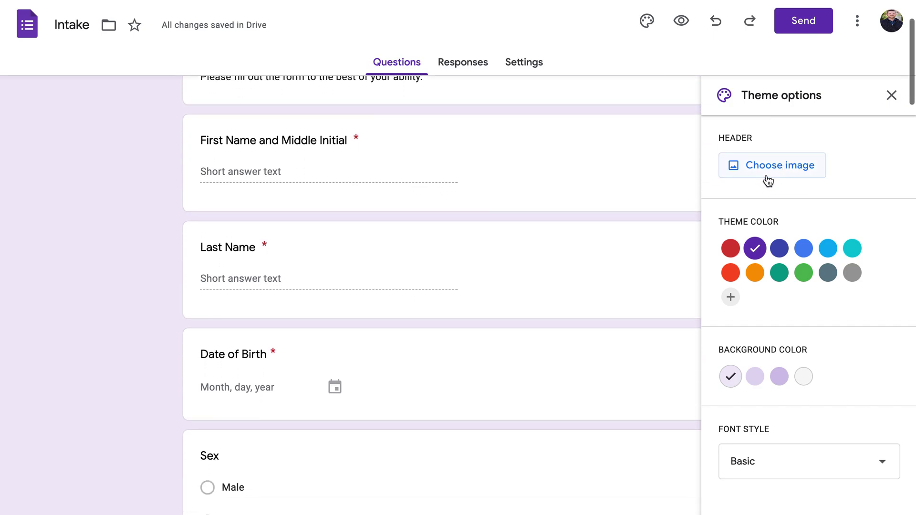
scroll(763, 200, "up", 3)
left_click(730, 250)
left_click(731, 272)
left_click(756, 273)
left_click(802, 274)
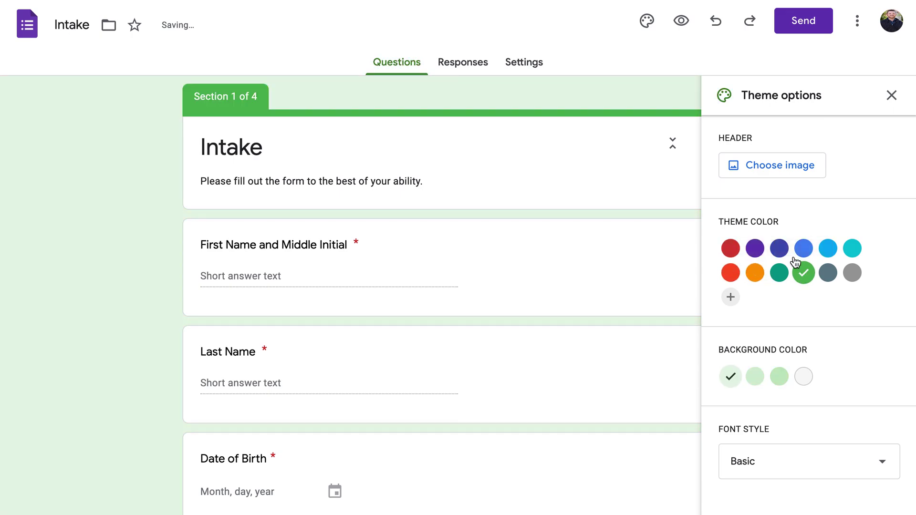
left_click(779, 248)
left_click(754, 248)
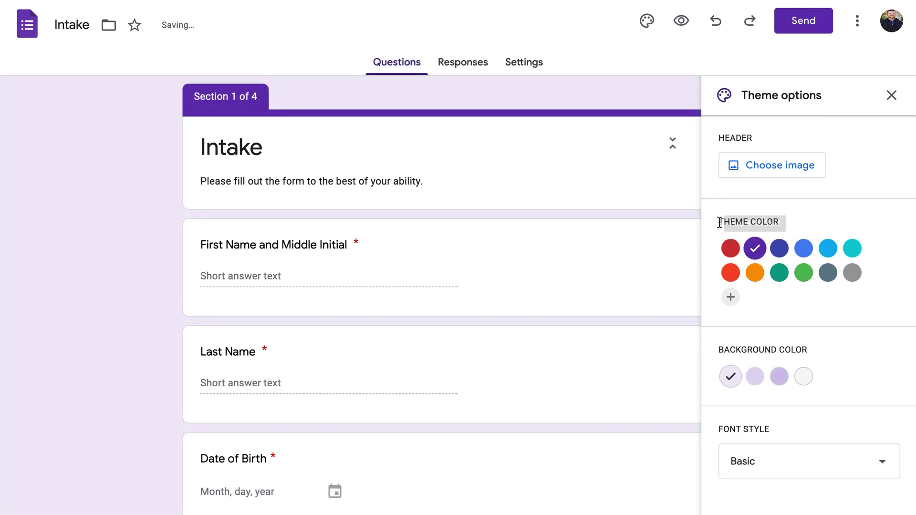
left_click(730, 249)
left_click(766, 166)
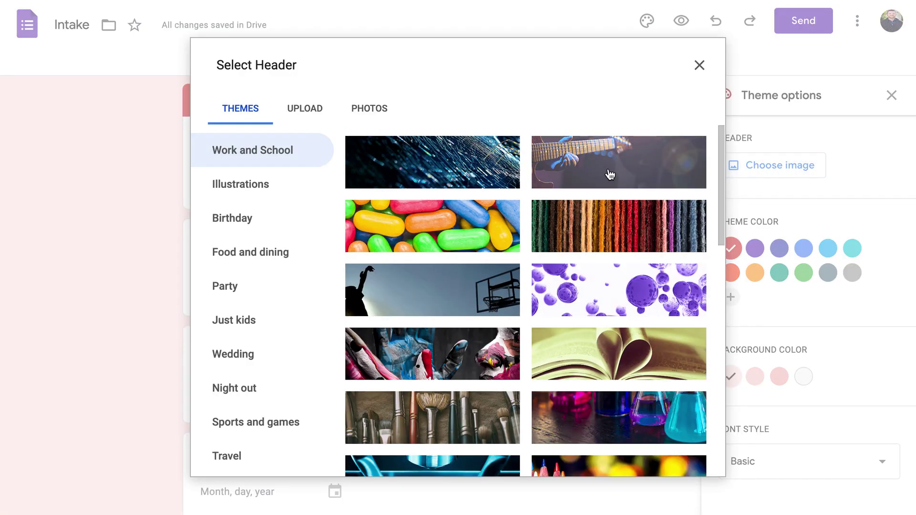
Step: Insert the guitar photo as the form header and close the theme options panel
left_click(584, 150)
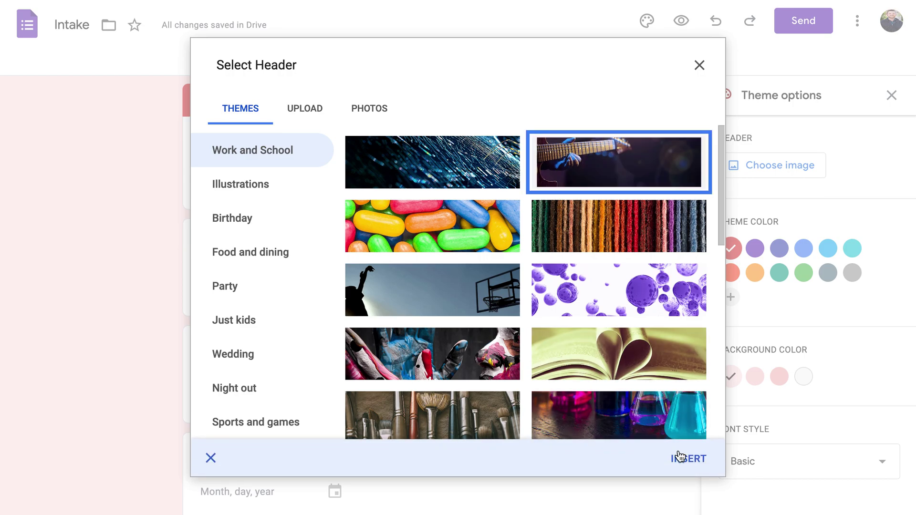
left_click(681, 458)
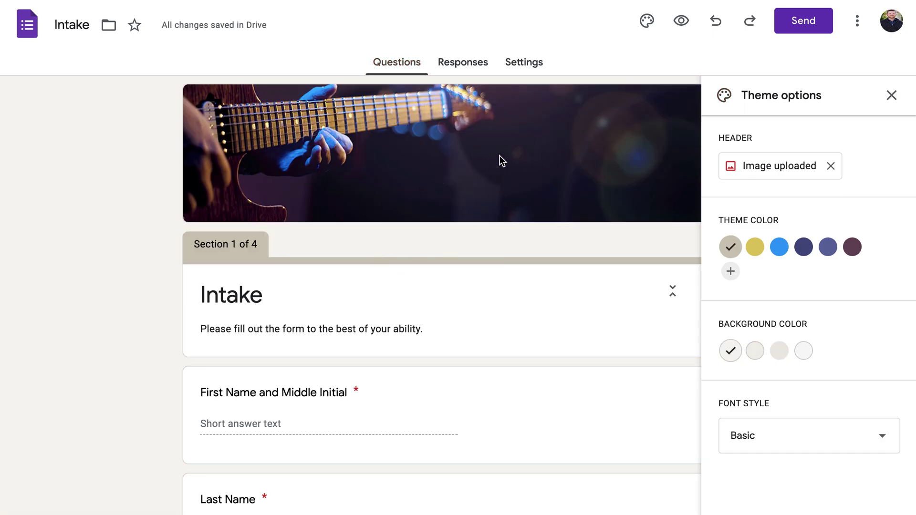
scroll(500, 155, "down", 2)
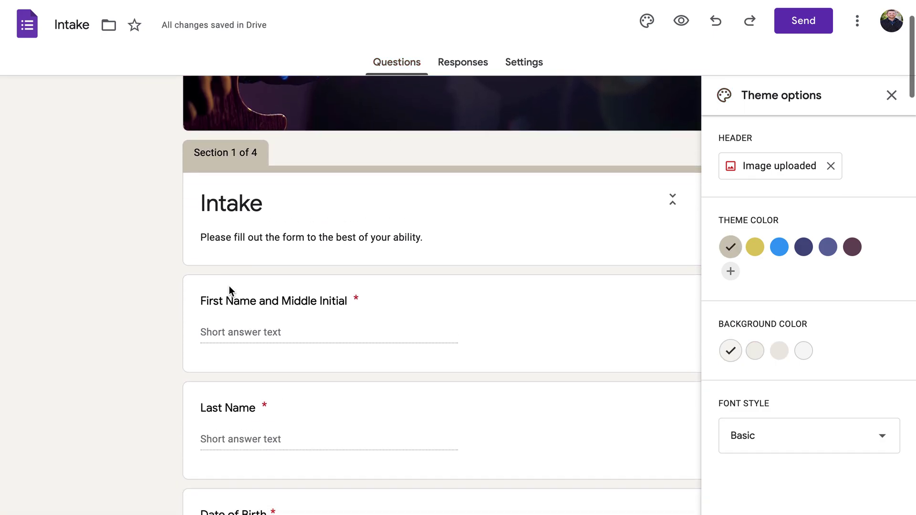
scroll(217, 248, "down", 7)
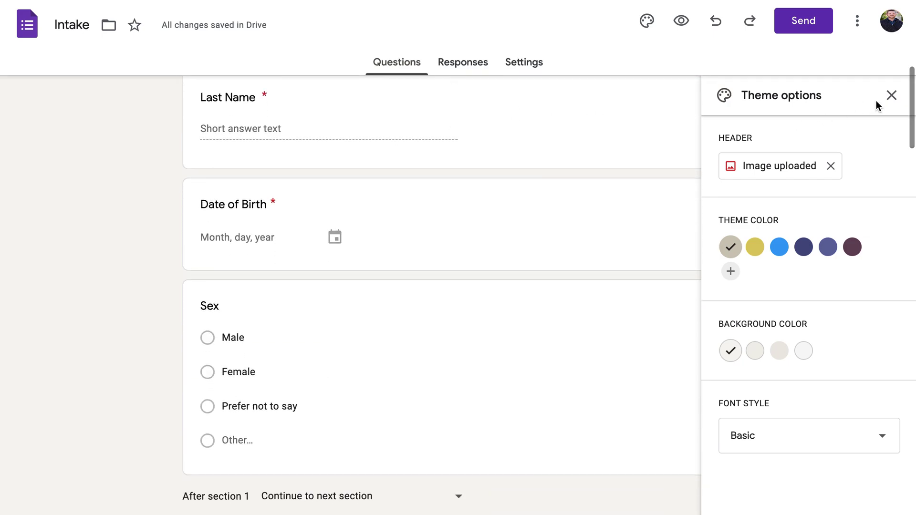
left_click(891, 96)
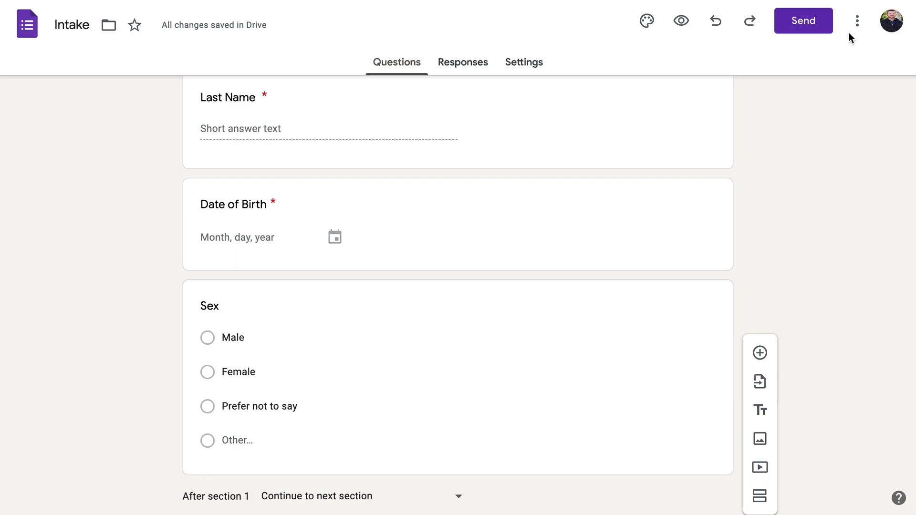
Step: Check Responses and Settings, leaving Make this a quiz off, then preview the form
left_click(859, 30)
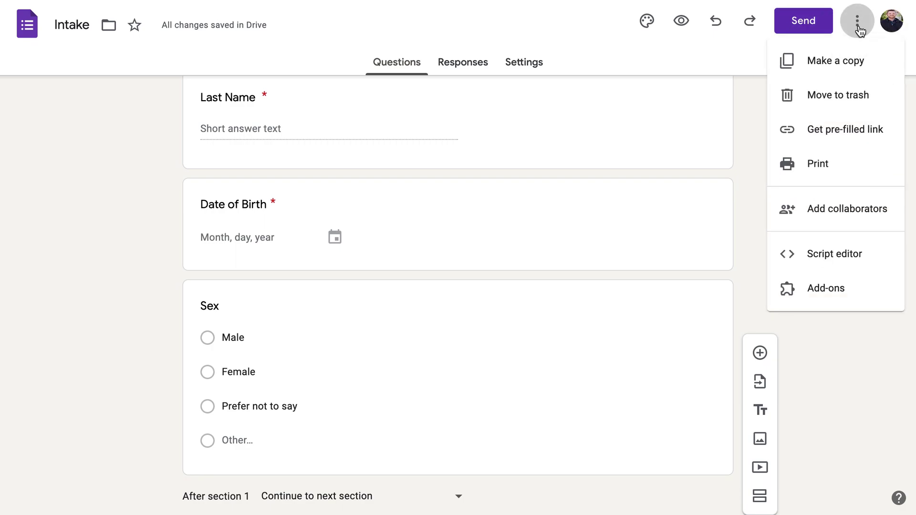
left_click(496, 65)
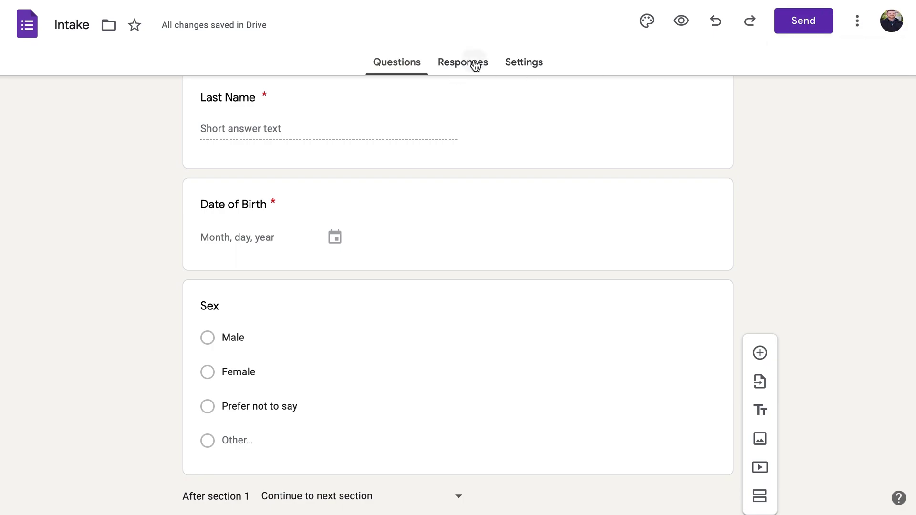
left_click(472, 65)
left_click(521, 65)
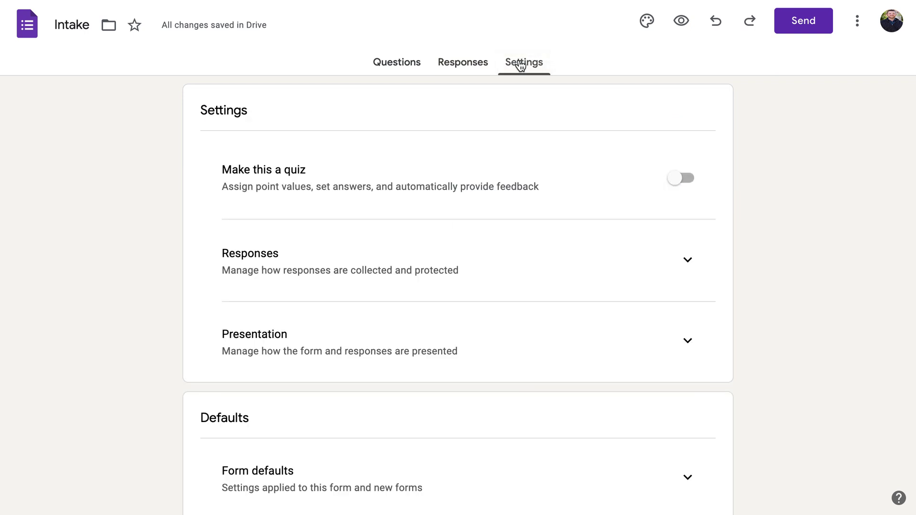
scroll(511, 184, "down", 2)
scroll(511, 189, "down", 2)
scroll(511, 189, "up", 4)
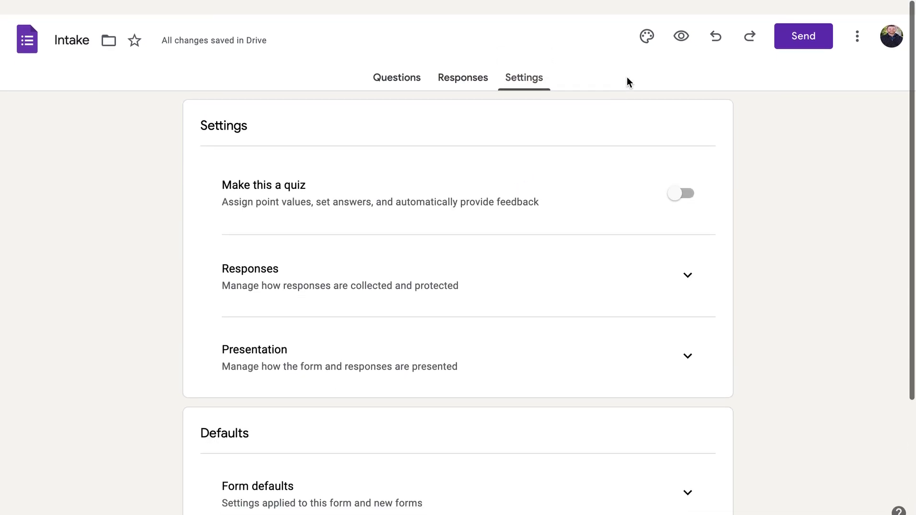
left_click(688, 17)
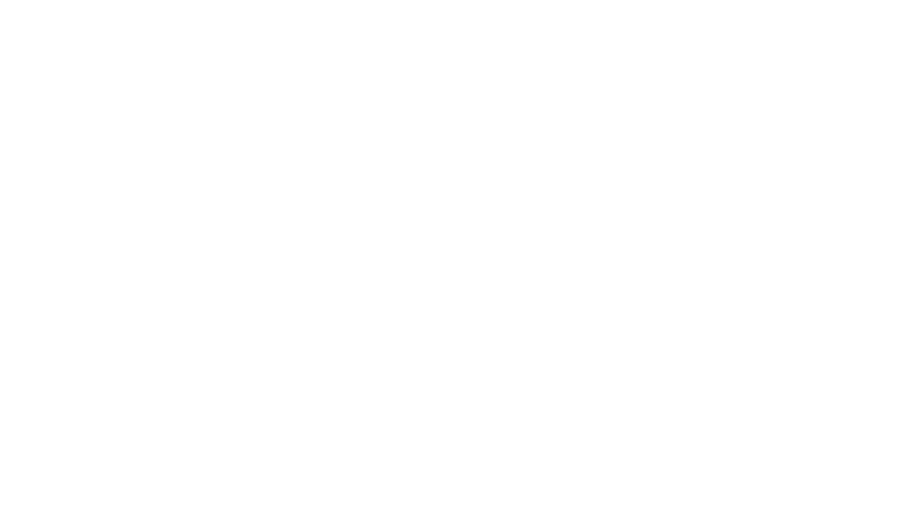
key("ctrl+w")
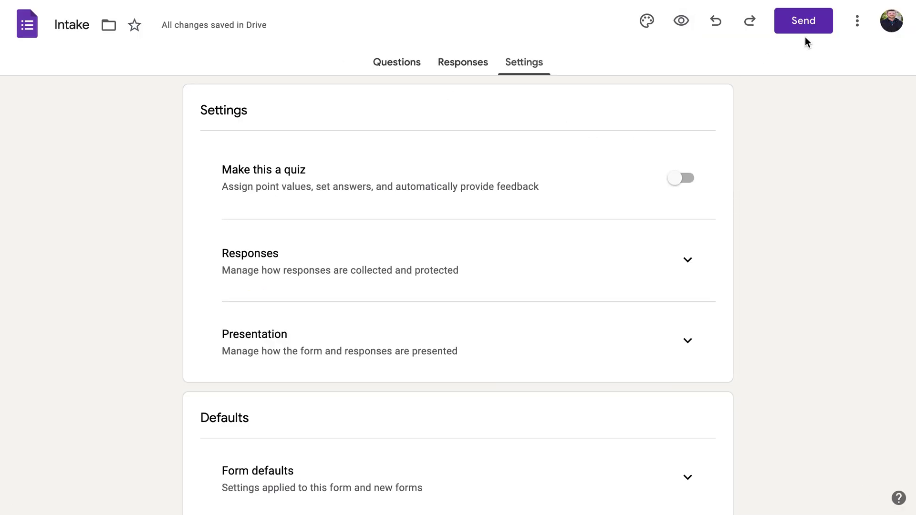
Step: In Send, view the link, see embedding blocked by File Upload questions, and tick Shorten URL
left_click(819, 26)
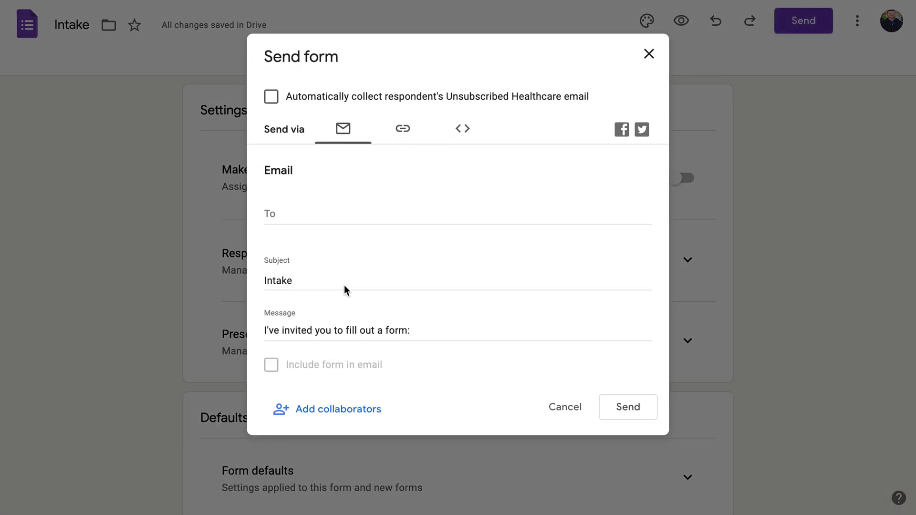
left_click(396, 138)
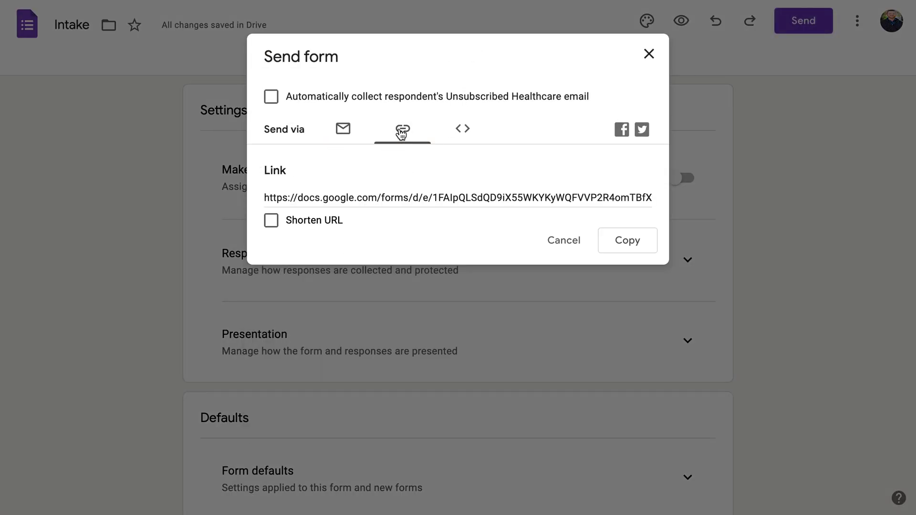
left_click(405, 204)
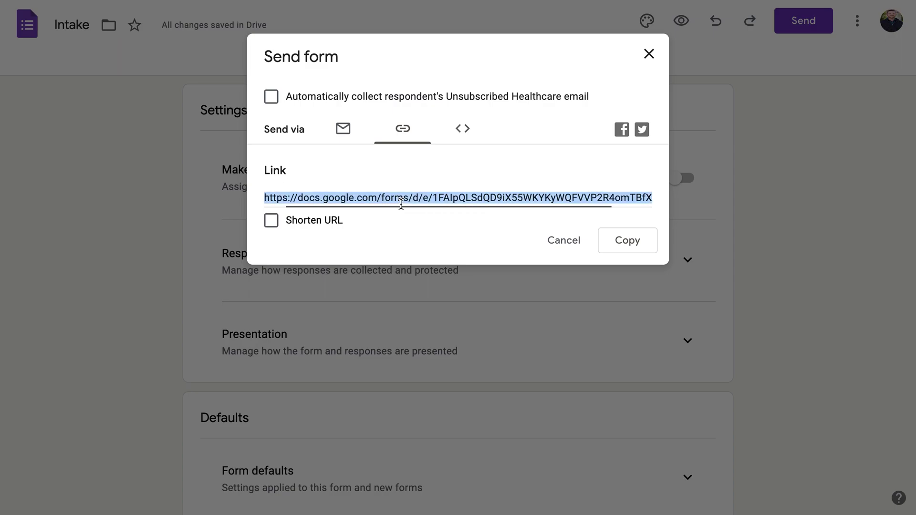
left_click(465, 129)
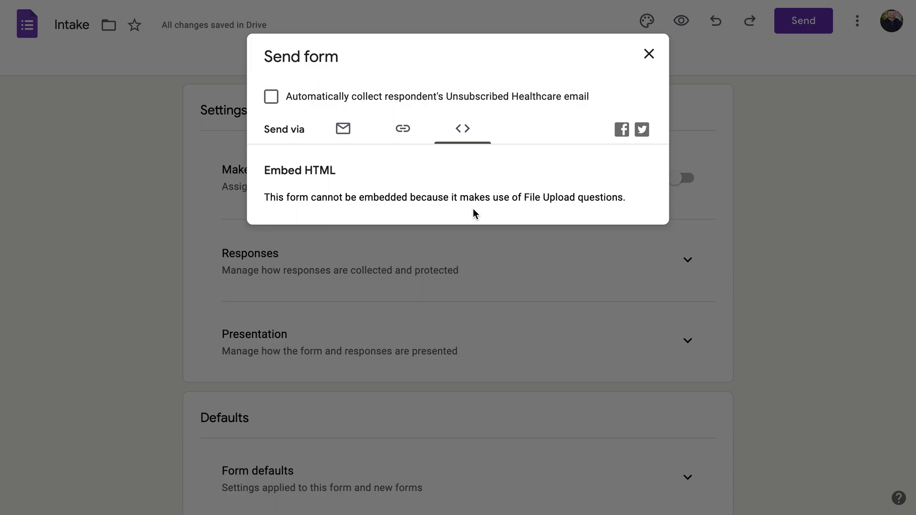
left_click_drag(387, 191, 467, 193)
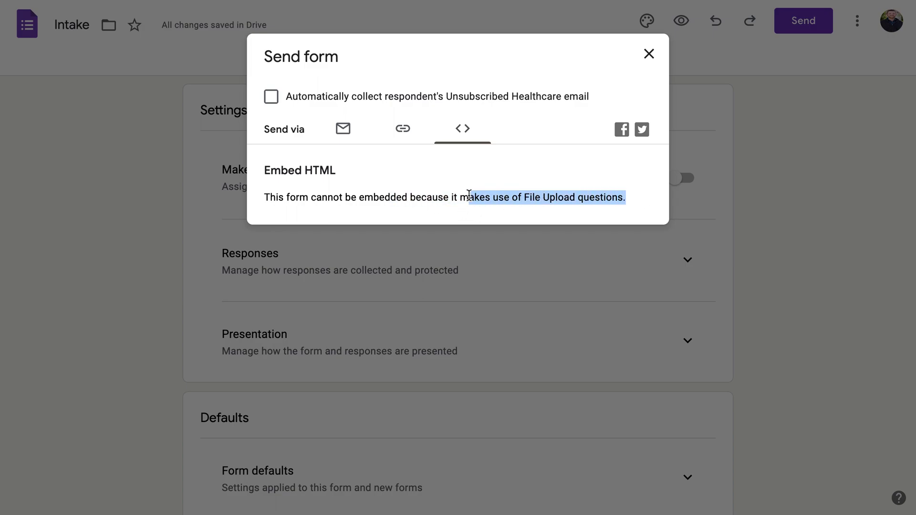
left_click(437, 193)
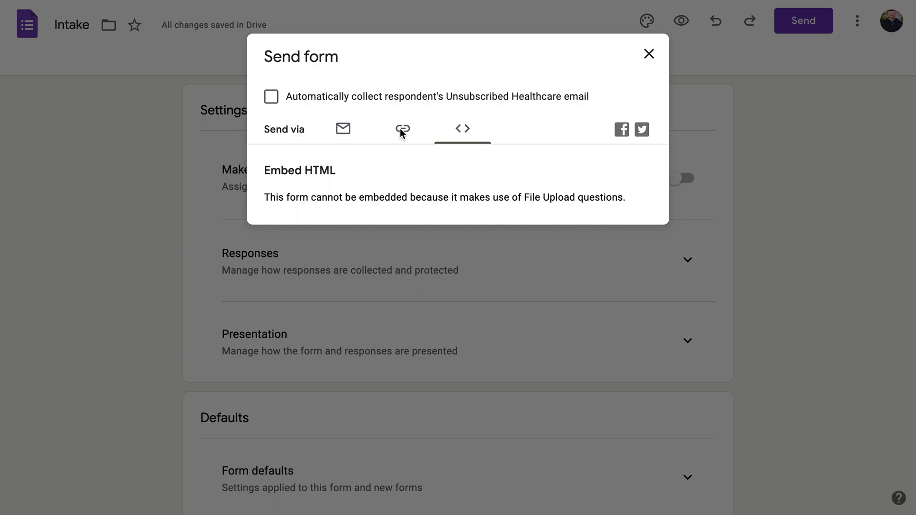
left_click_drag(339, 197, 610, 200)
left_click(396, 133)
left_click(279, 225)
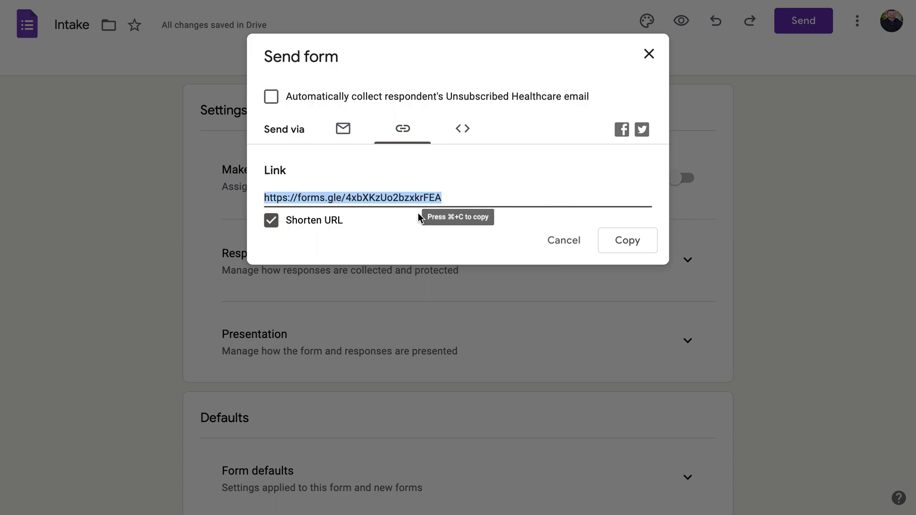
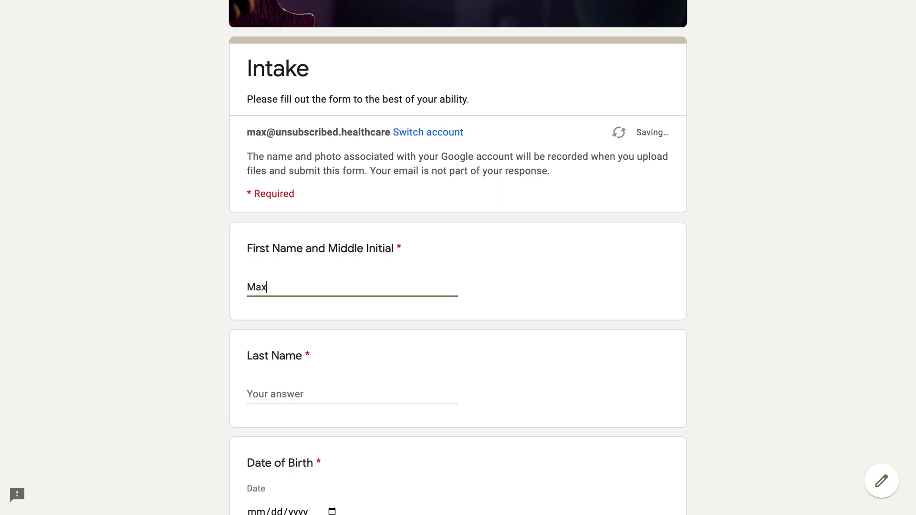
Step: Enter the patient's last name, a 7 June 2022 birth date and Male, then go to the next page
left_click(284, 390)
type("Shipp")
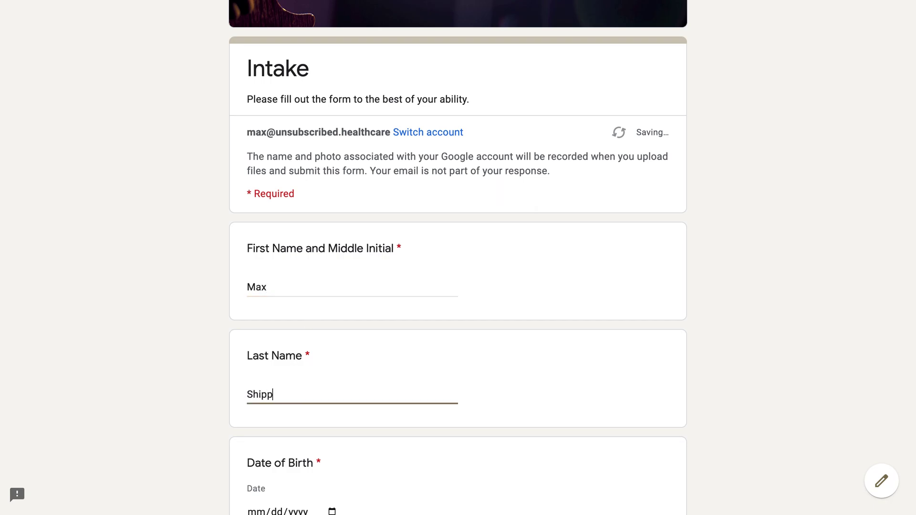
type("en")
key("Tab")
scroll(317, 478, "down", 4)
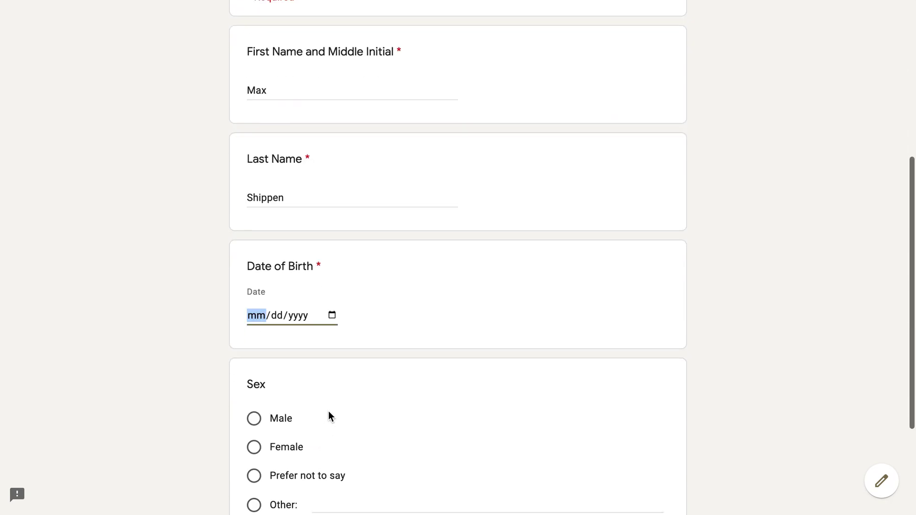
left_click(332, 316)
left_click(307, 189)
left_click(417, 411)
scroll(417, 412, "down", 2)
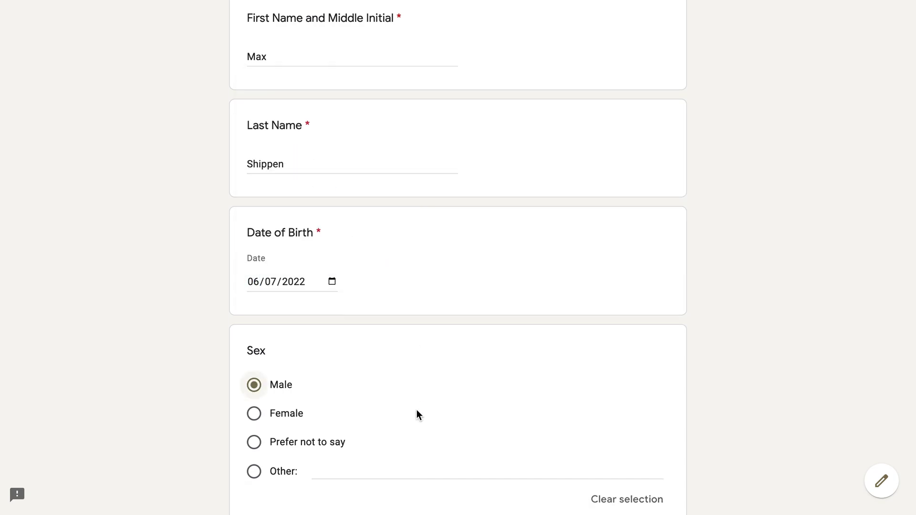
scroll(279, 348, "down", 2)
left_click(258, 402)
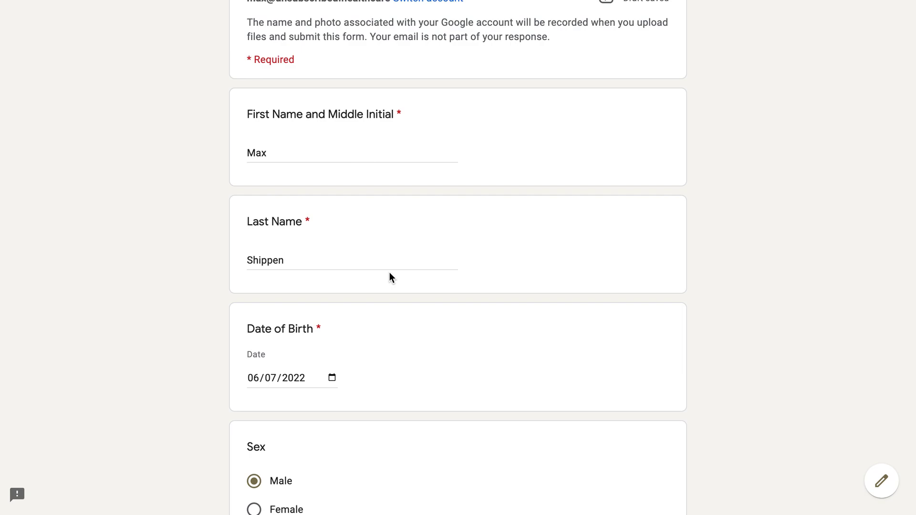
Step: Fill in the street address, city and state on the Contact Information page
scroll(389, 272, "down", 2)
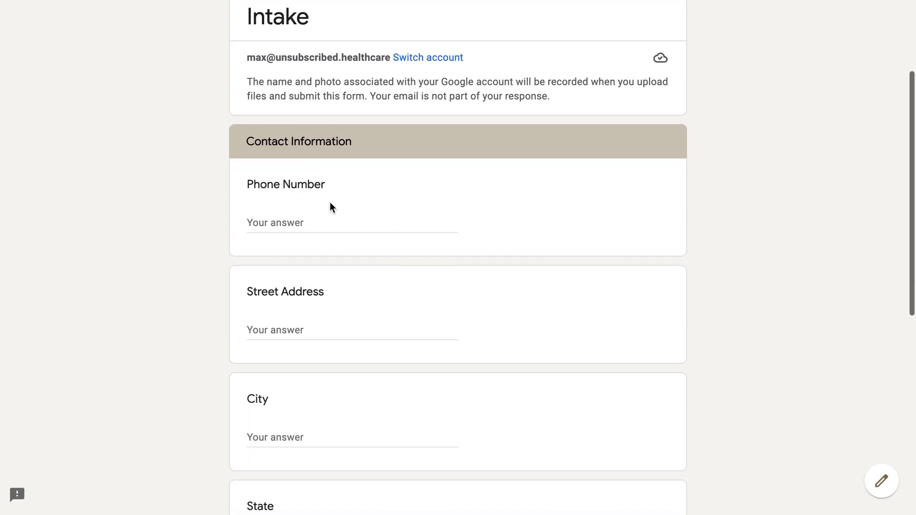
left_click(319, 227)
type("555-555-555")
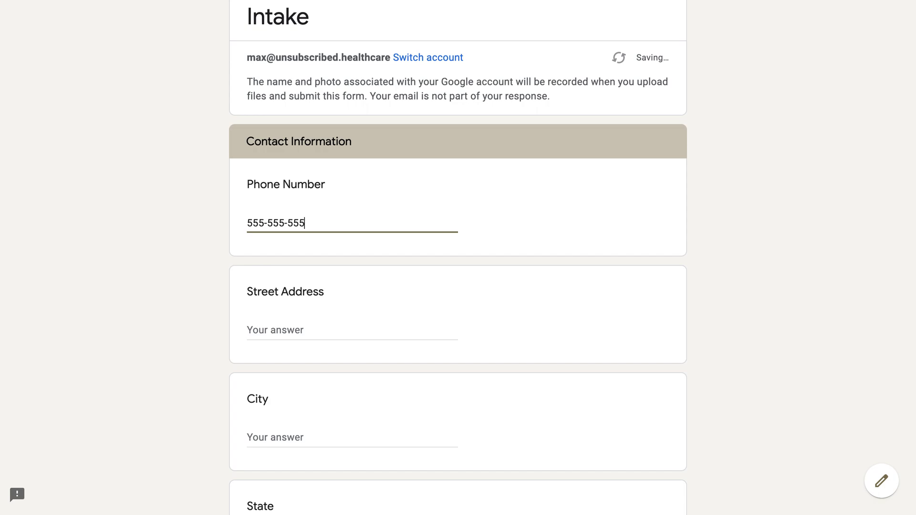
type("123 main")
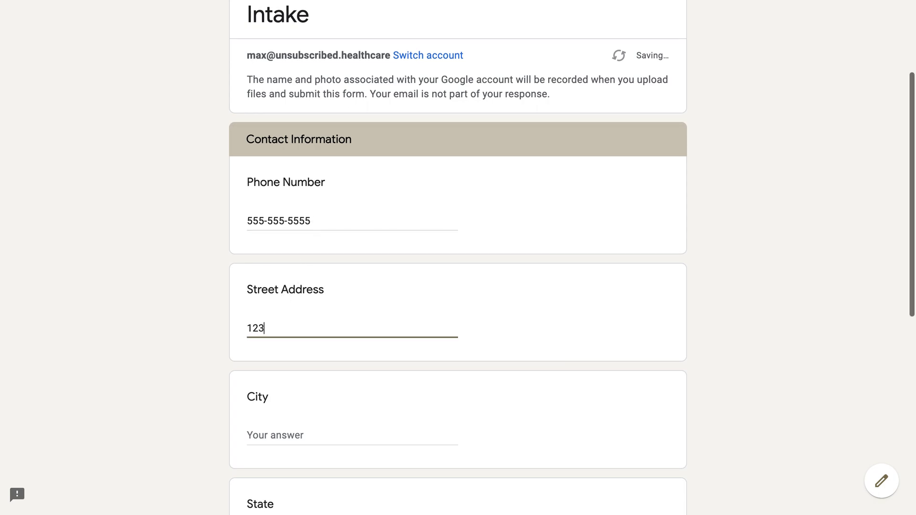
scroll(280, 331, "down", 2)
type("street")
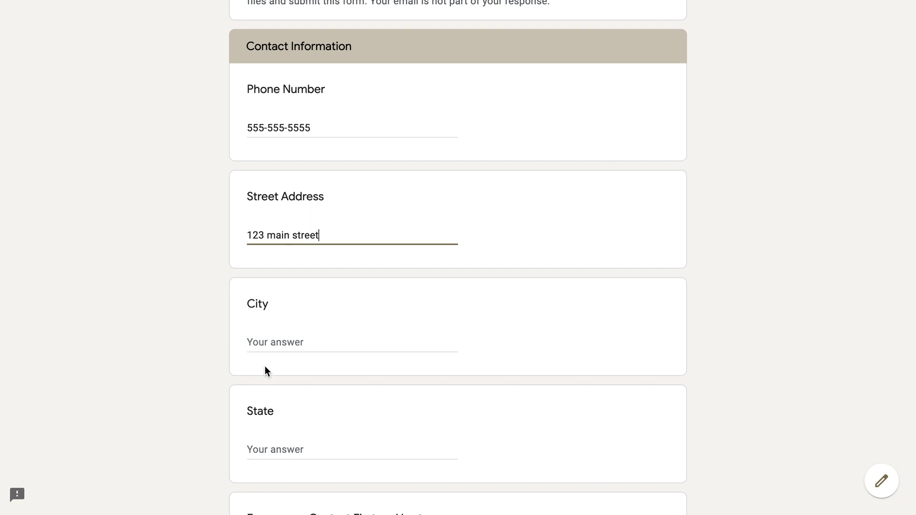
key("Tab")
type("Sp")
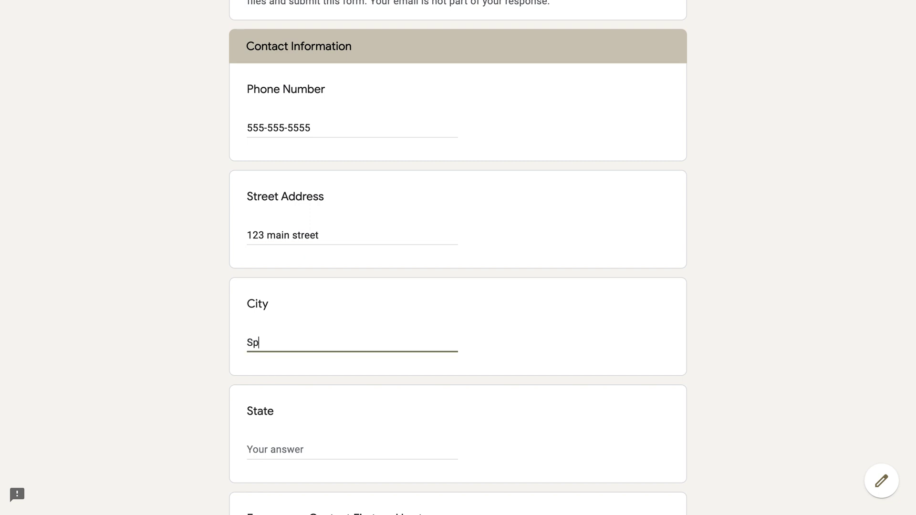
type("ringfield")
scroll(318, 372, "down", 2)
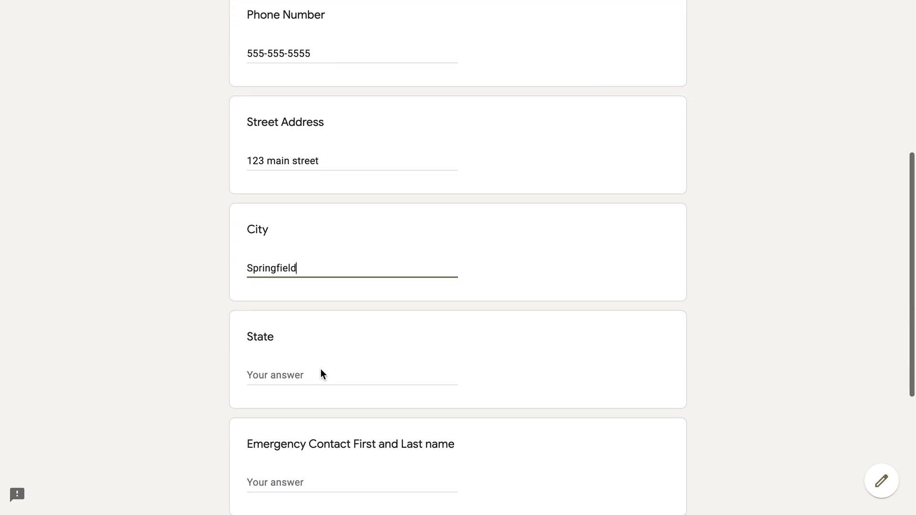
left_click(316, 371)
type("MA")
Step: Enter the emergency contact's name and phone number, then continue to the insurance page
scroll(318, 334, "down", 3)
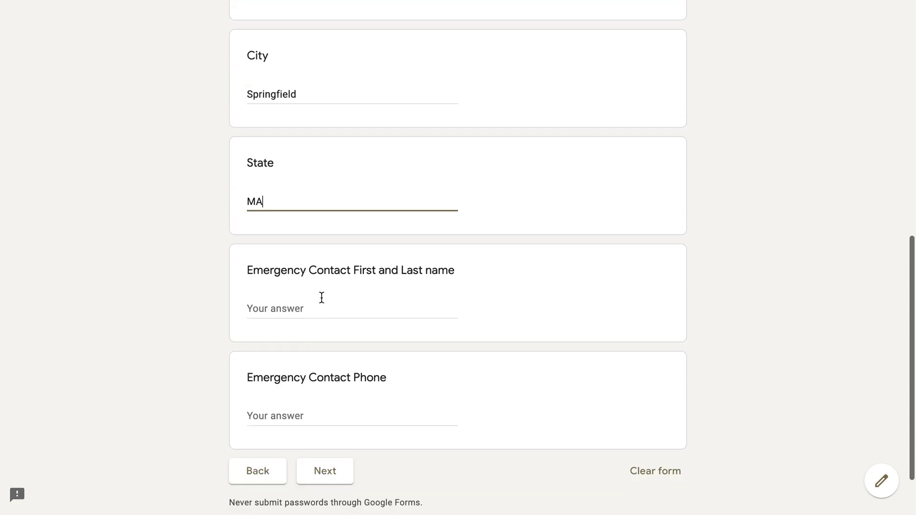
left_click(323, 330)
left_click(339, 309)
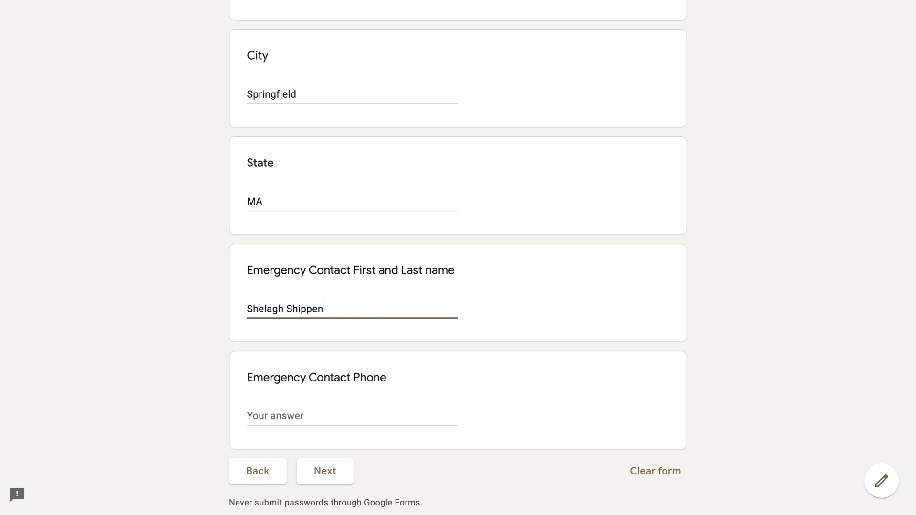
scroll(339, 322, "down", 3)
left_click(332, 341)
type("555-555-5555")
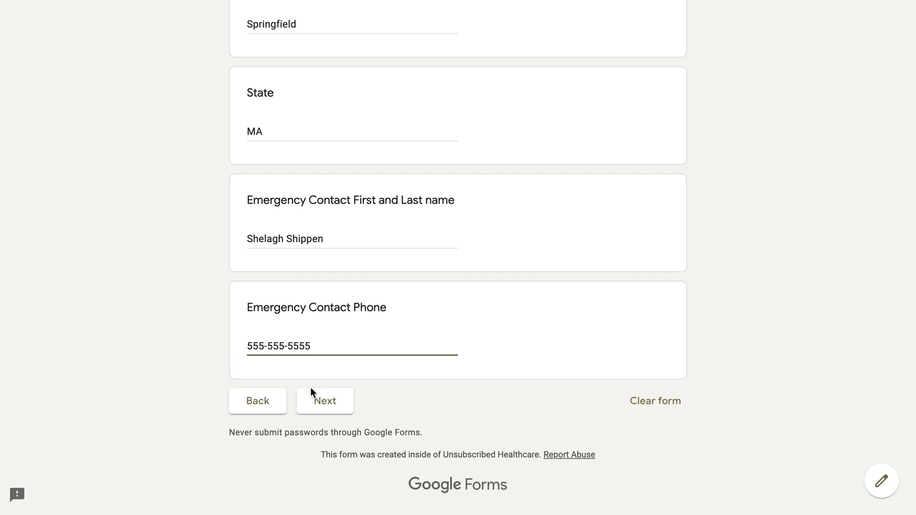
left_click(312, 396)
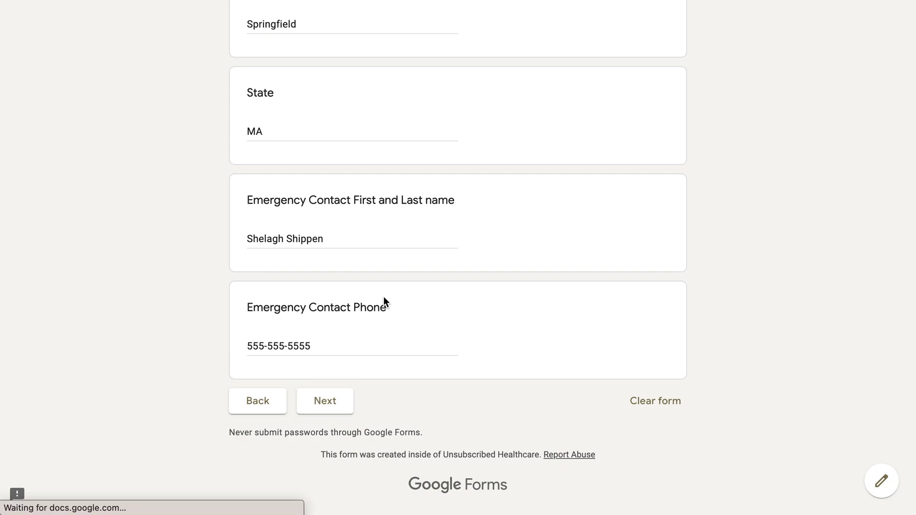
Step: Choose Cash as the insurance company, enter Cash as the insurance number, and continue
scroll(383, 297, "down", 5)
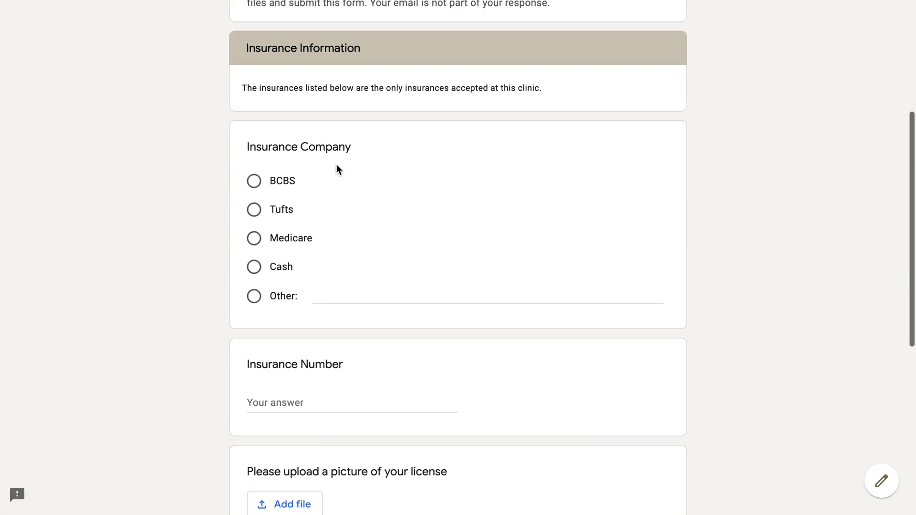
left_click(251, 272)
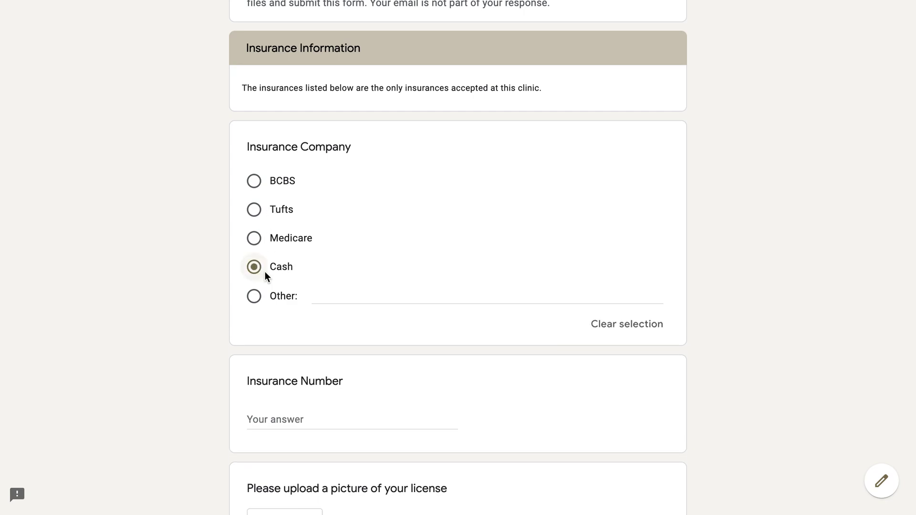
scroll(273, 274, "down", 4)
left_click(281, 268)
type("Cha")
key("BackSpace")
key("BackSpace")
type("ash")
scroll(348, 302, "down", 5)
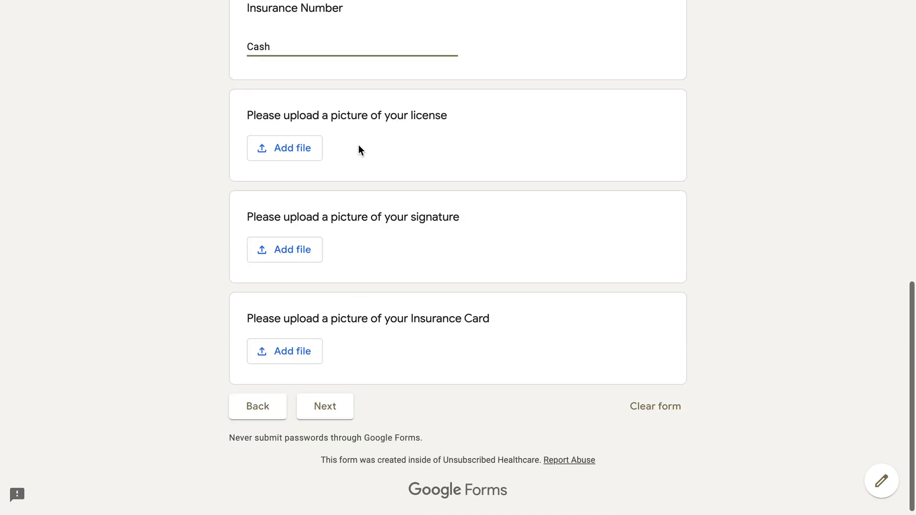
left_click(319, 408)
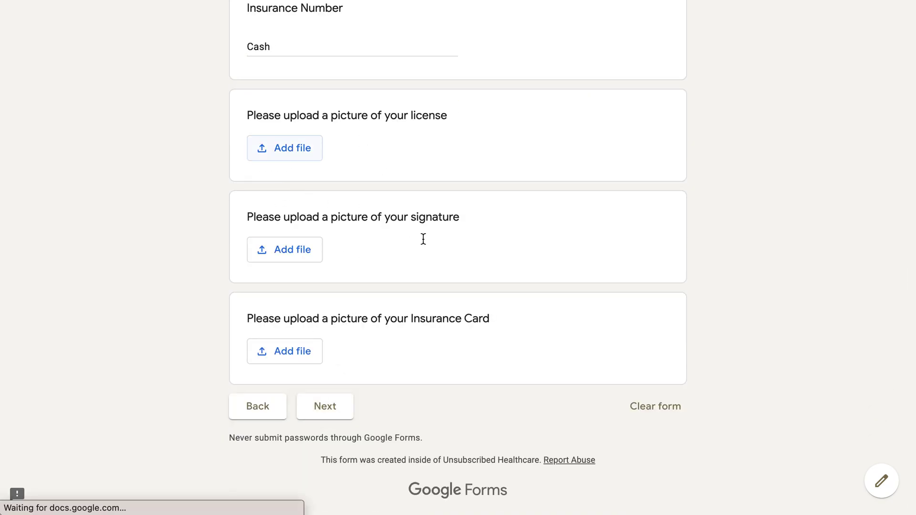
Step: Tick the certification box, sign with the patient's name, and submit the response
scroll(239, 249, "down", 5)
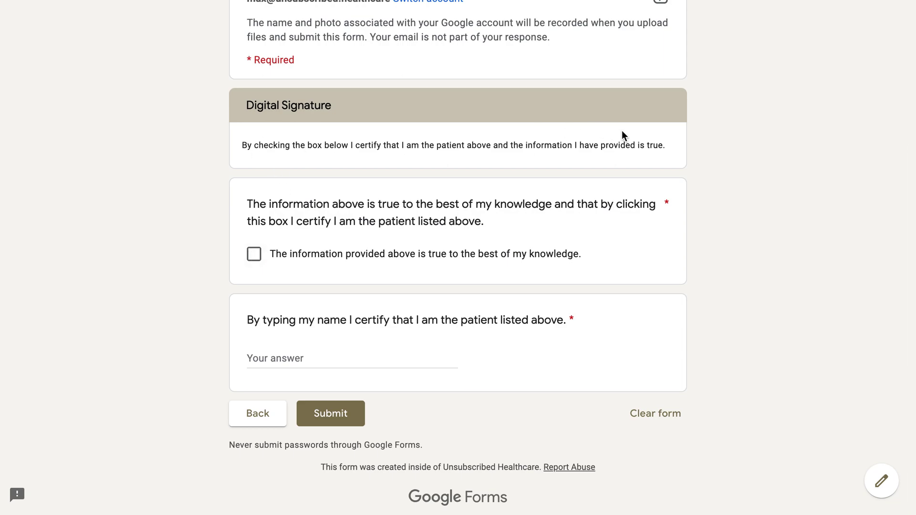
left_click(254, 257)
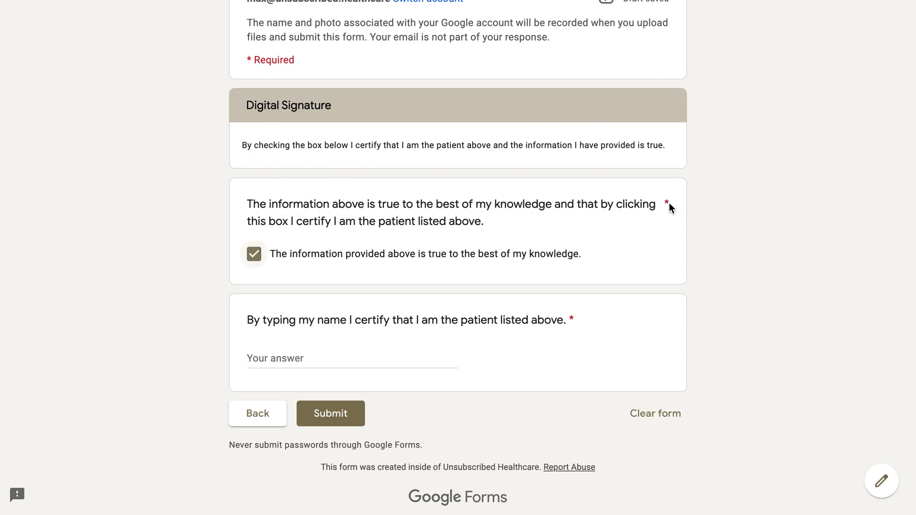
left_click(345, 418)
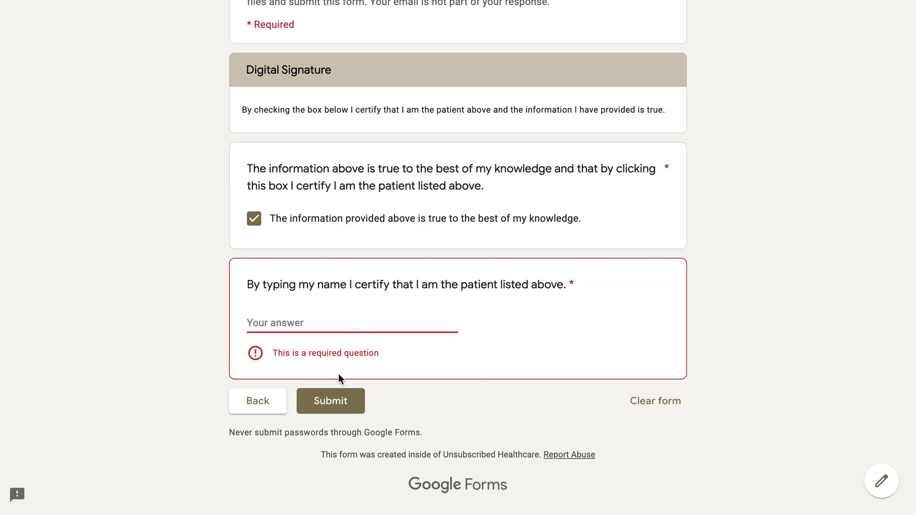
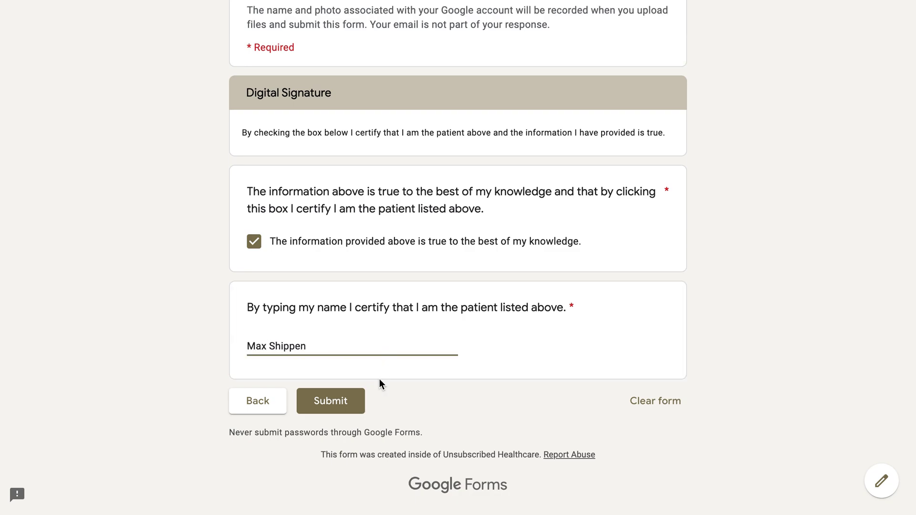
left_click(358, 396)
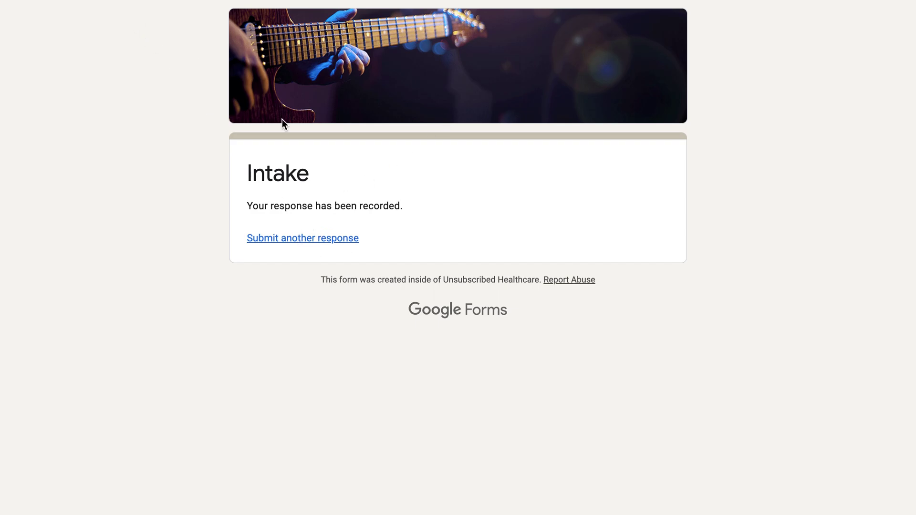
Step: Check the form's collected responses and open its Settings page
left_click_drag(262, 188, 227, 168)
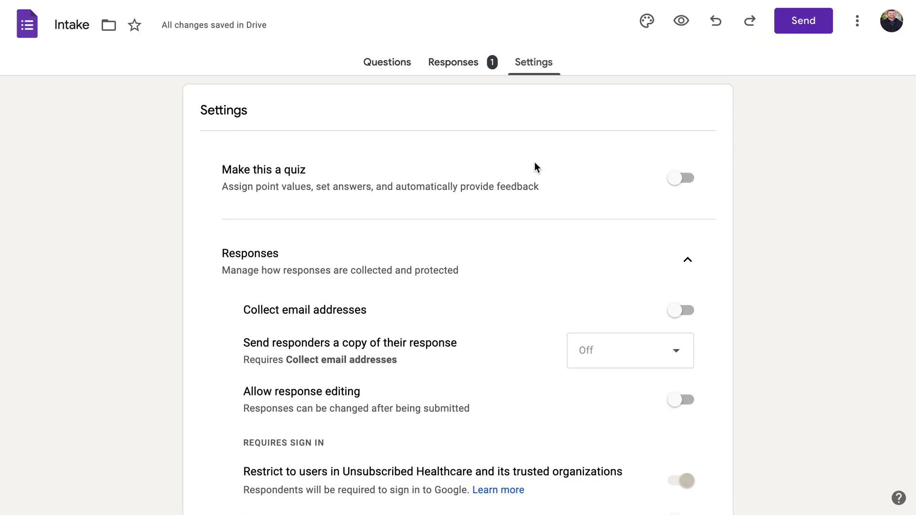
left_click(457, 66)
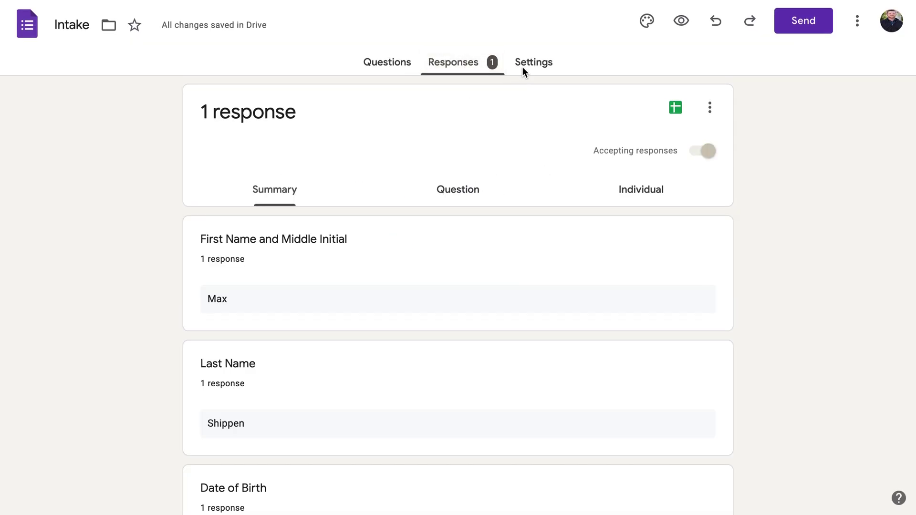
left_click(524, 68)
scroll(513, 189, "down", 3)
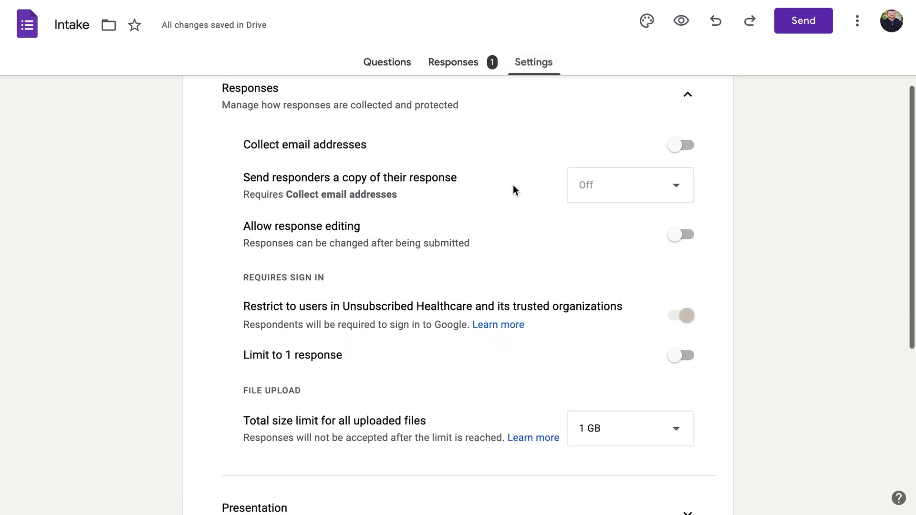
scroll(522, 209, "up", 2)
scroll(574, 184, "up", 2)
scroll(689, 262, "down", 2)
scroll(687, 261, "down", 1)
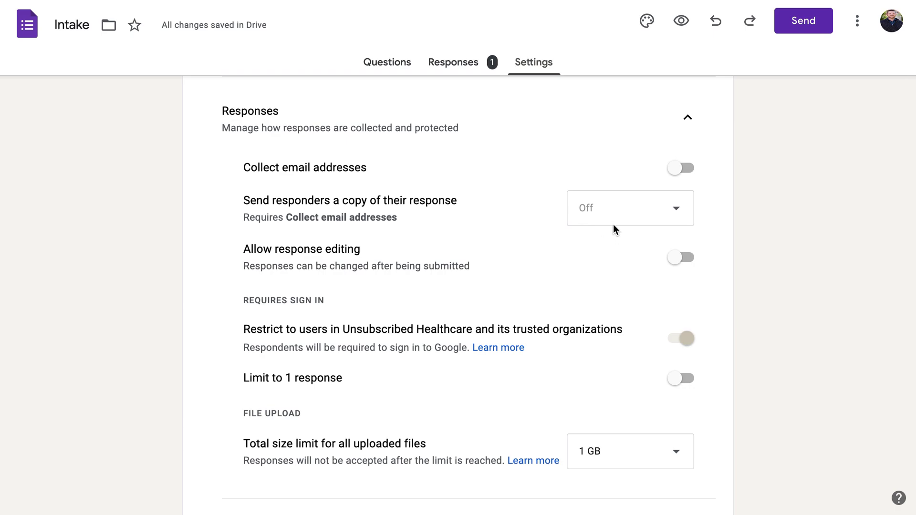
scroll(670, 259, "down", 1)
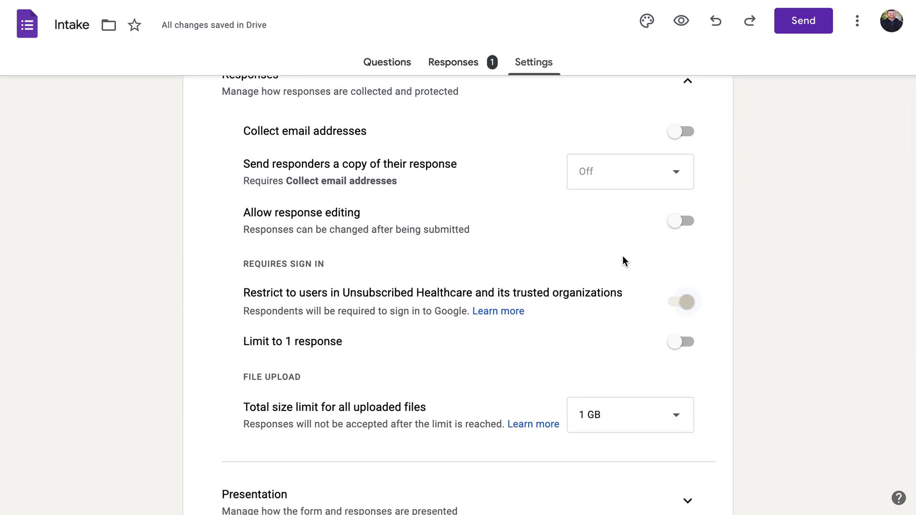
scroll(593, 265, "down", 2)
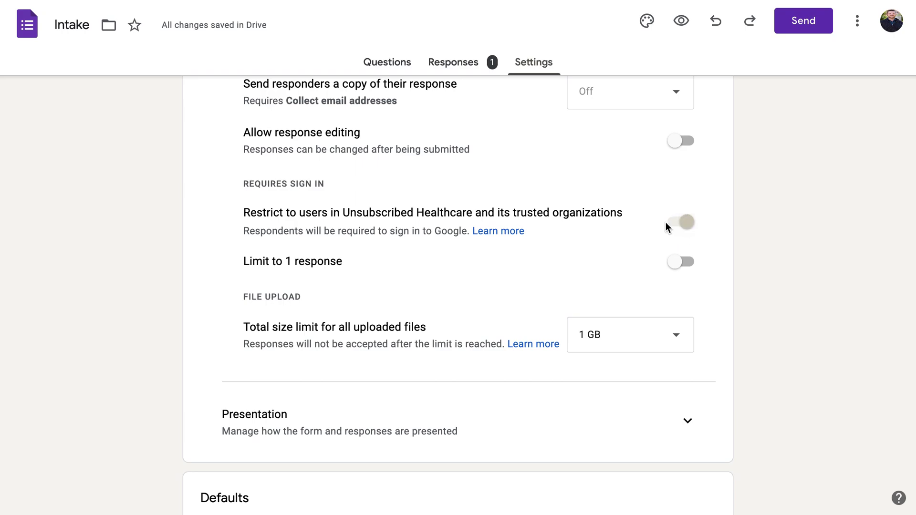
scroll(666, 222, "down", 1)
scroll(451, 167, "down", 3)
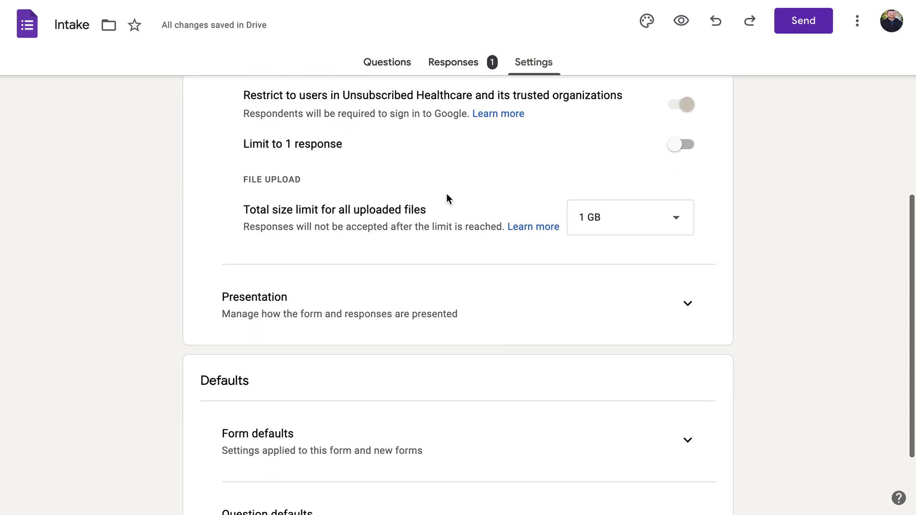
Step: Expand the Presentation options to reveal the confirmation message setting
left_click(693, 277)
scroll(679, 282, "down", 4)
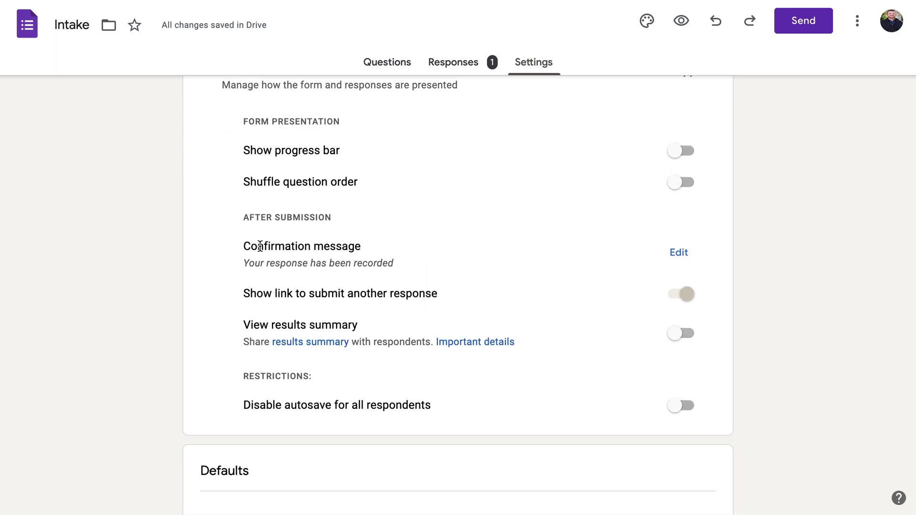
left_click_drag(245, 245, 393, 248)
left_click(514, 239)
Step: Copy the booking page link of the Physical Therapy appointment schedule
left_click(679, 252)
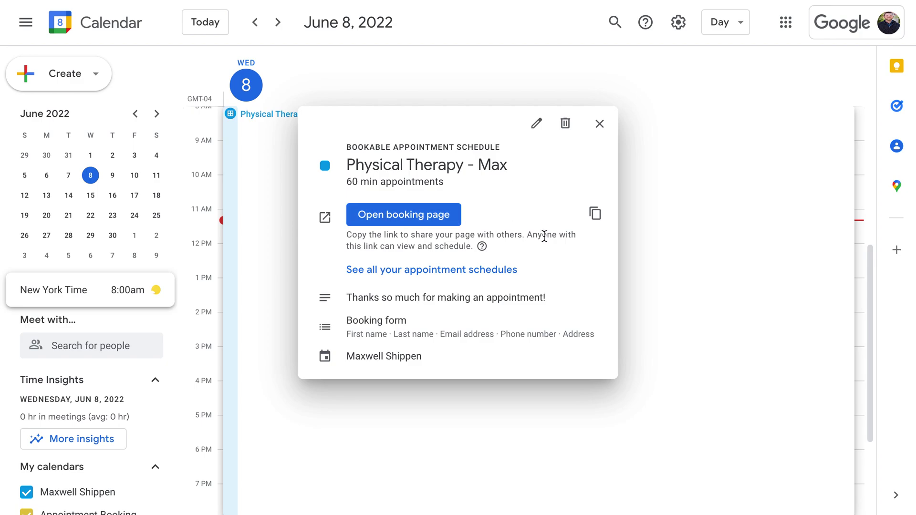
left_click(594, 217)
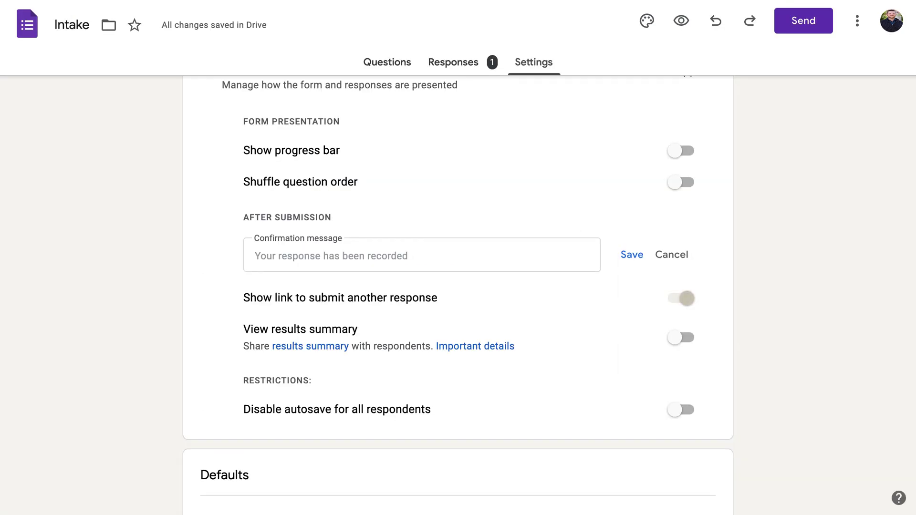
Step: Save the confirmation message 'Please follow this link to schedule your own appointment.' with the pasted booking link
left_click(439, 265)
type("Please follow this")
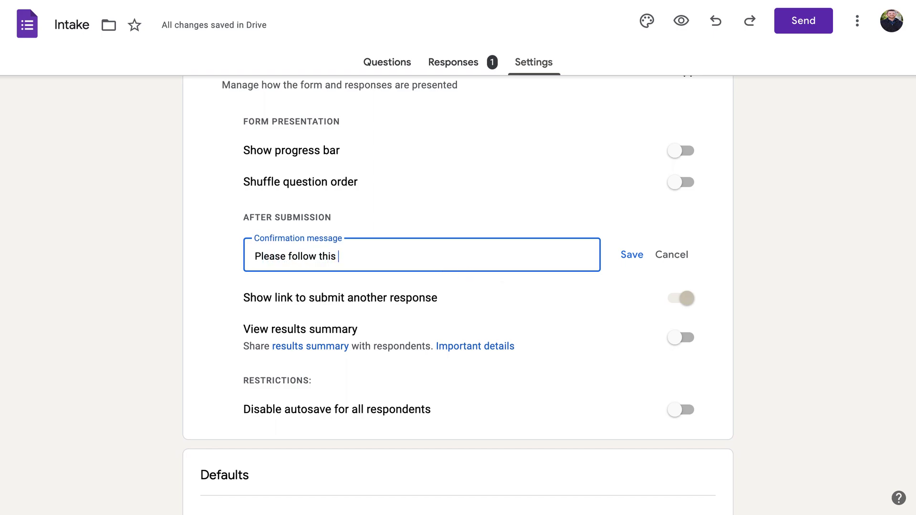
type(" link to mak")
type("schedule ")
type("your ")
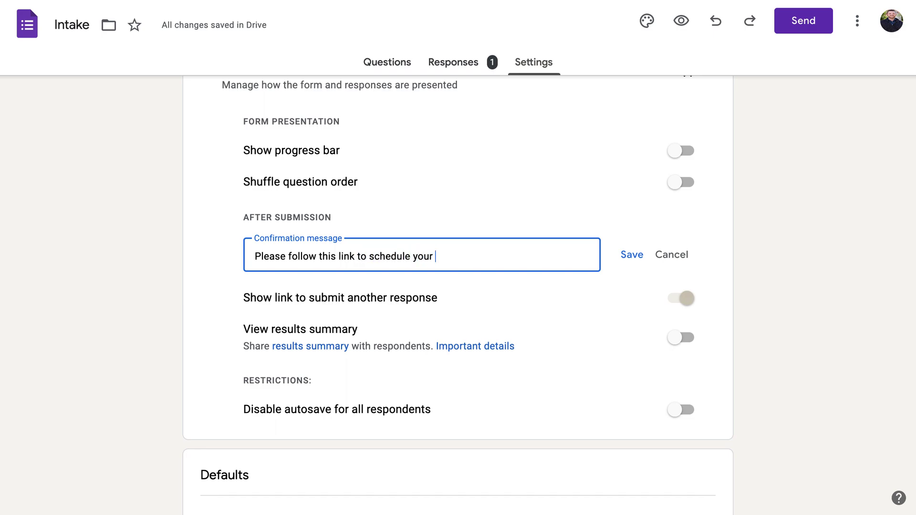
type("own appointment.")
key("super+v")
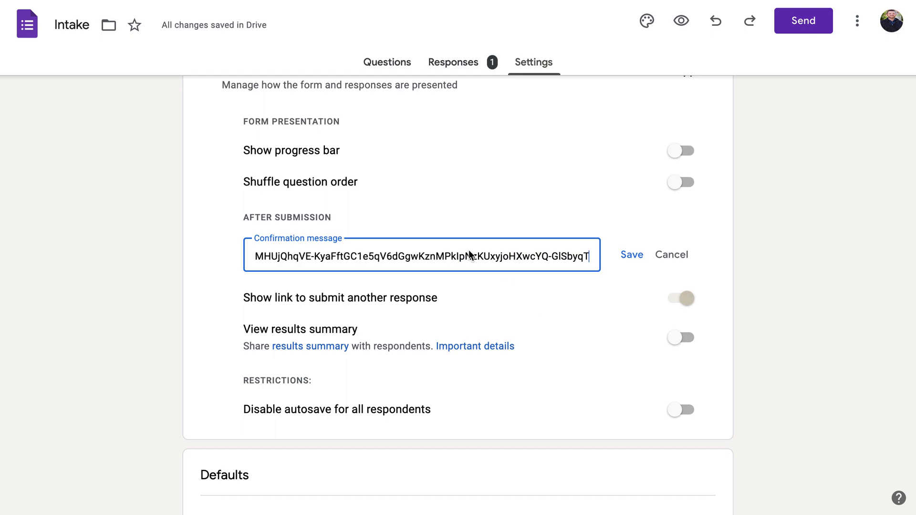
left_click(631, 256)
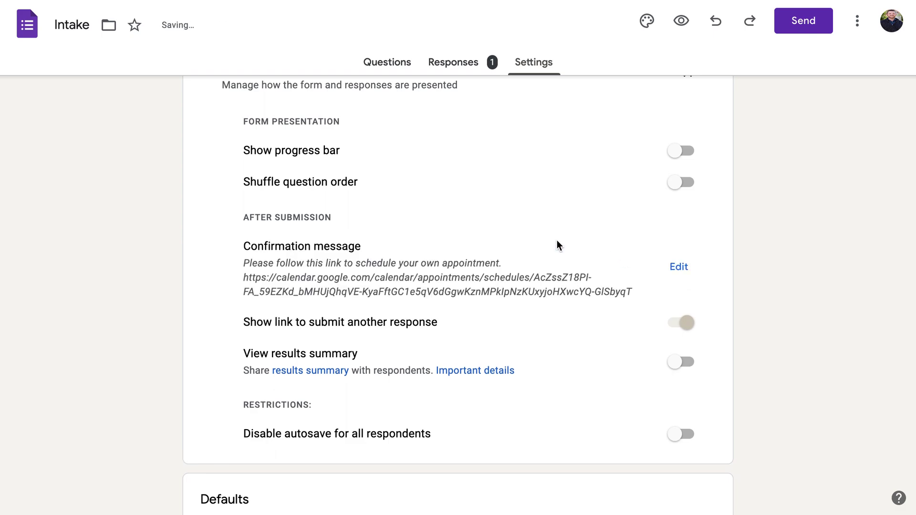
left_click_drag(243, 268, 319, 269)
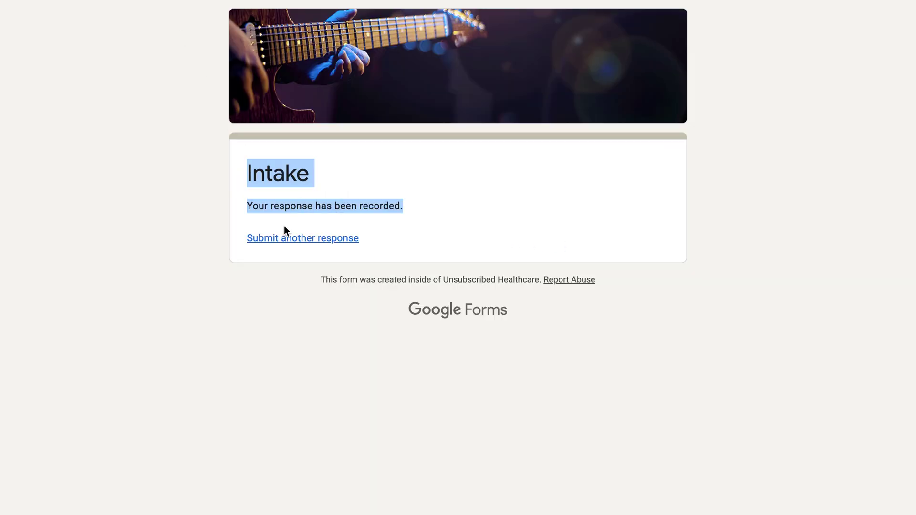
left_click(274, 206)
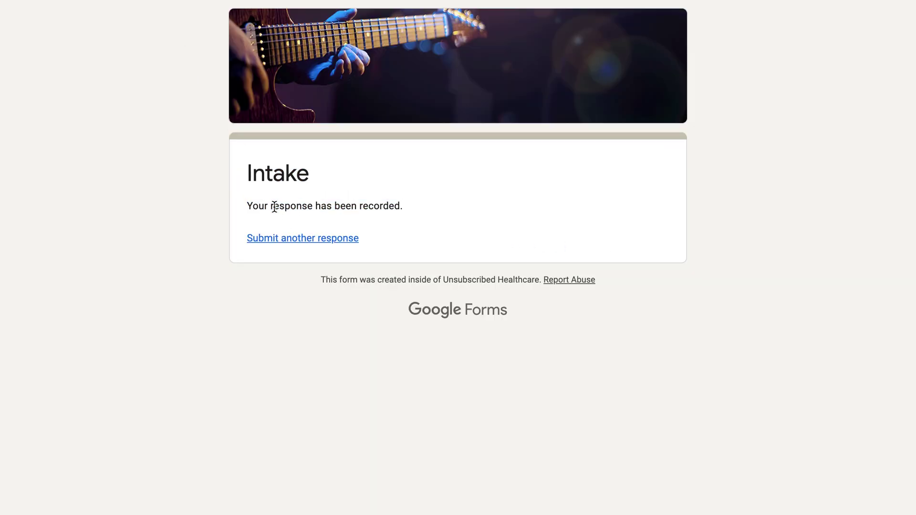
left_click_drag(252, 206, 405, 209)
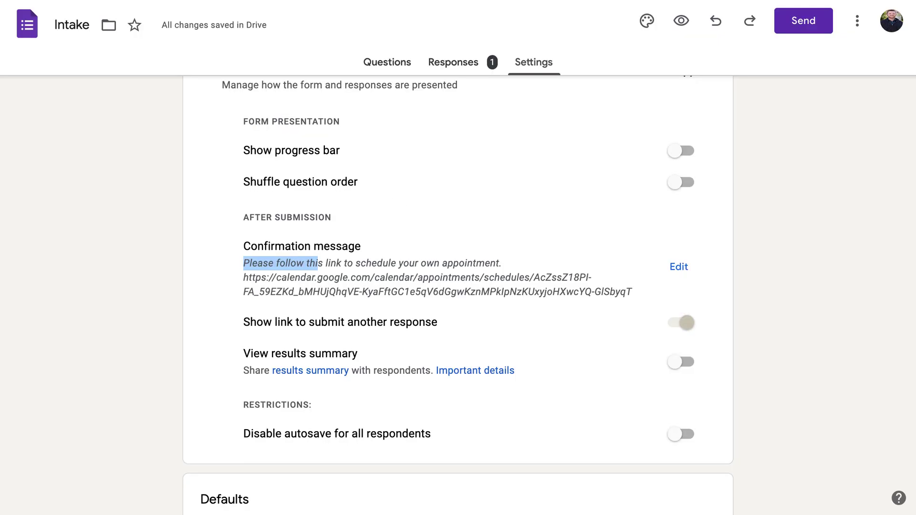
left_click_drag(269, 263, 382, 264)
left_click(453, 265)
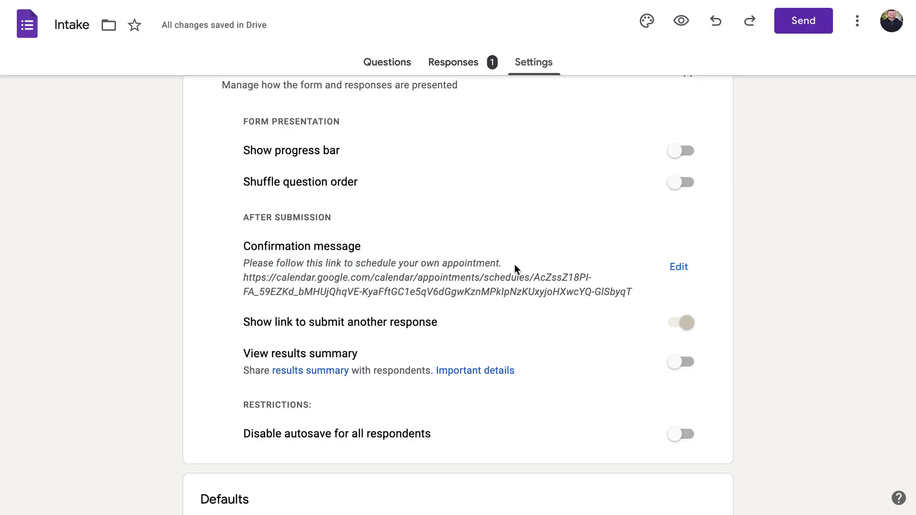
left_click_drag(503, 264, 337, 265)
left_click_drag(245, 277, 626, 292)
left_click(584, 286)
scroll(584, 280, "down", 2)
scroll(584, 280, "down", 5)
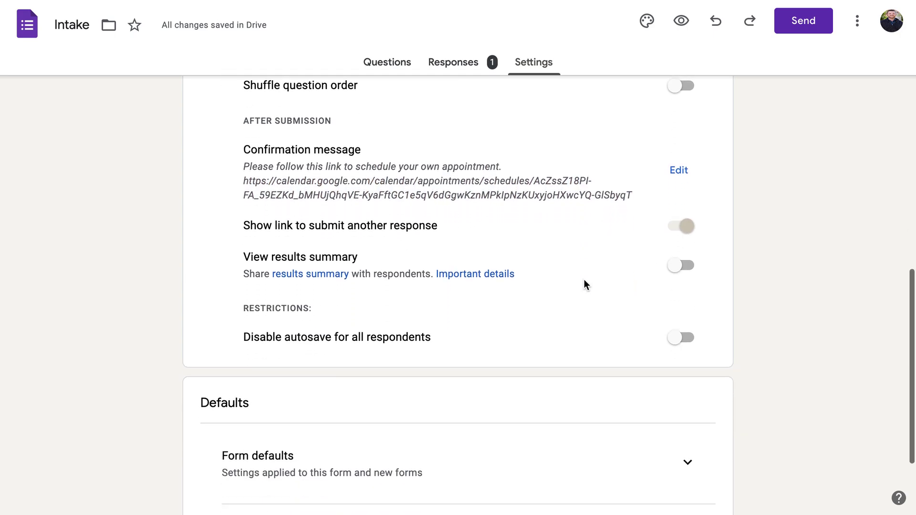
scroll(445, 119, "up", 10)
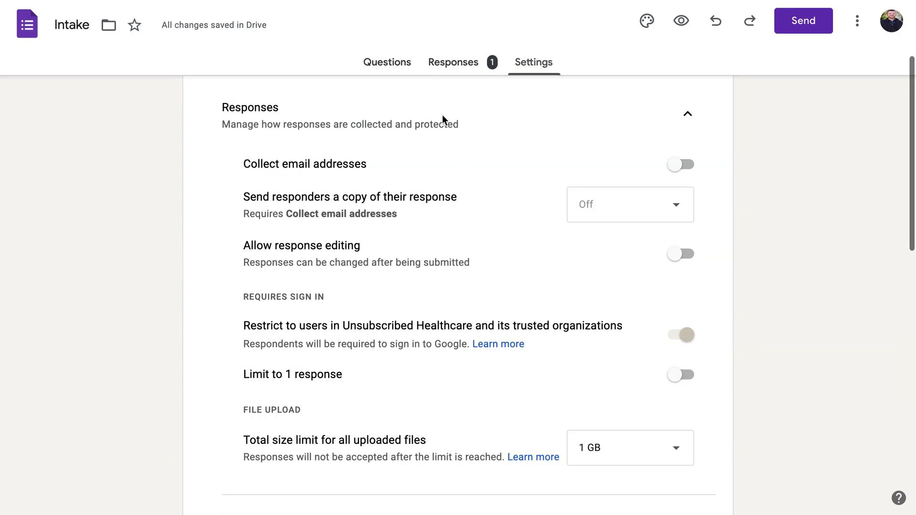
left_click(396, 74)
Step: Scroll through the personal, contact, insurance and Digital Signature sections, then back to the top
scroll(430, 198, "down", 5)
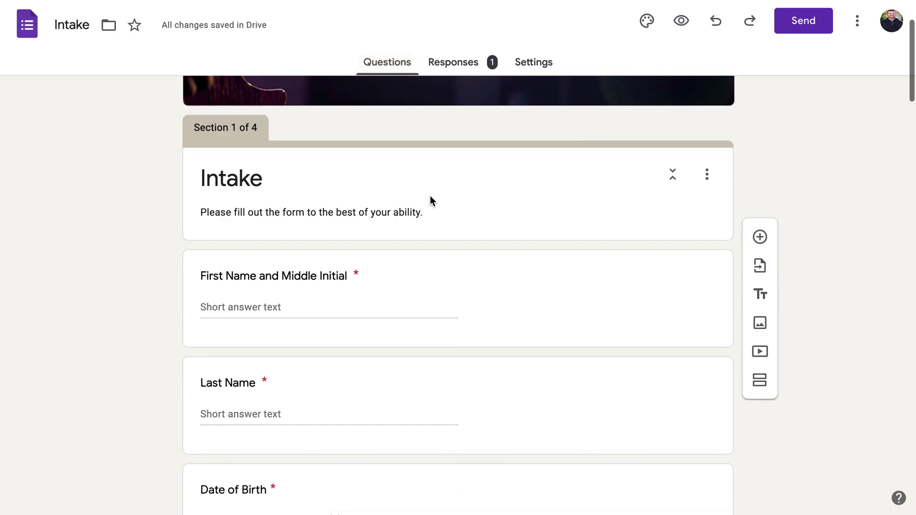
scroll(430, 196, "down", 15)
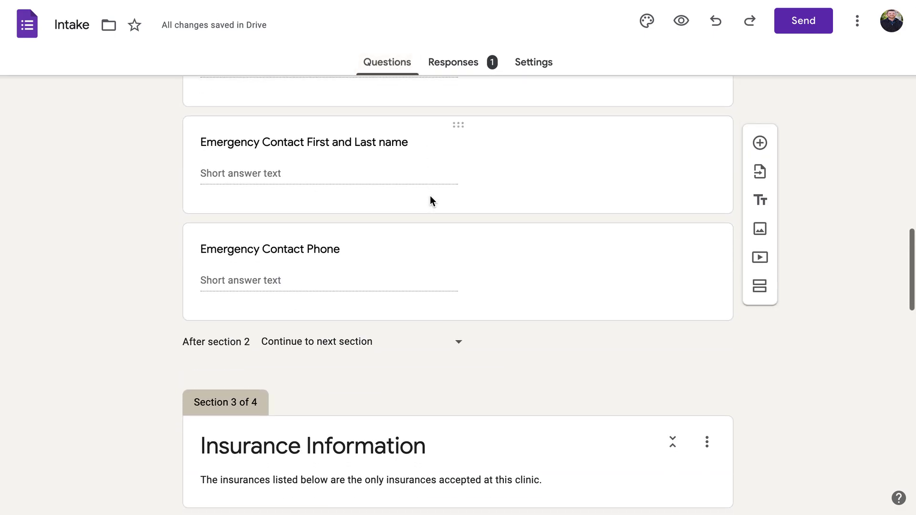
scroll(430, 197, "down", 18)
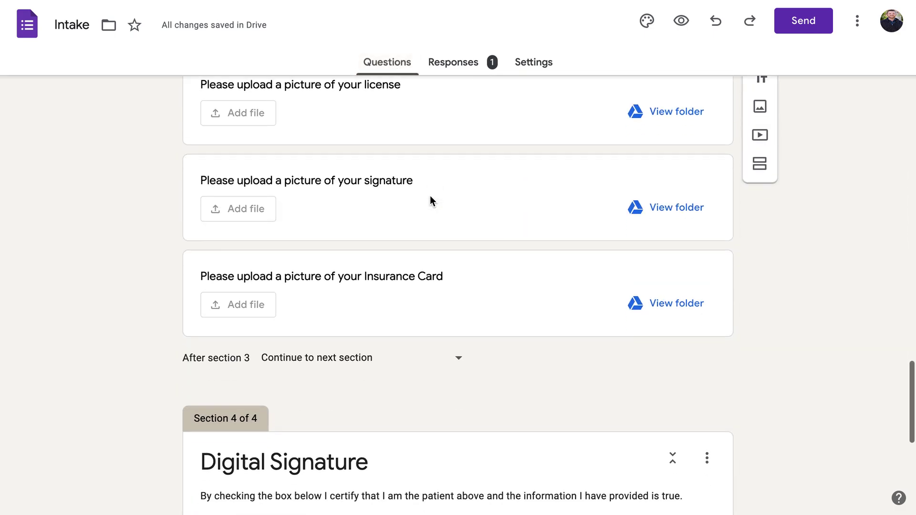
scroll(430, 195, "down", 5)
scroll(431, 196, "up", 9)
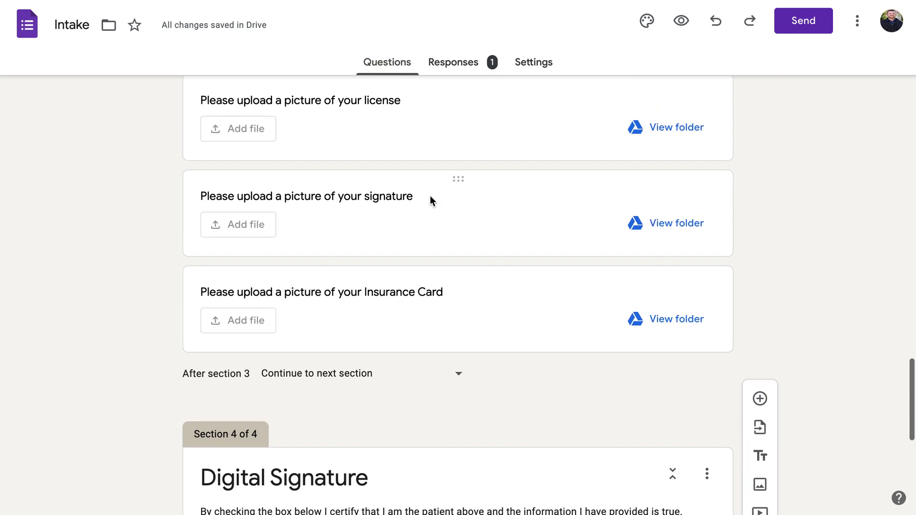
scroll(477, 210, "down", 10)
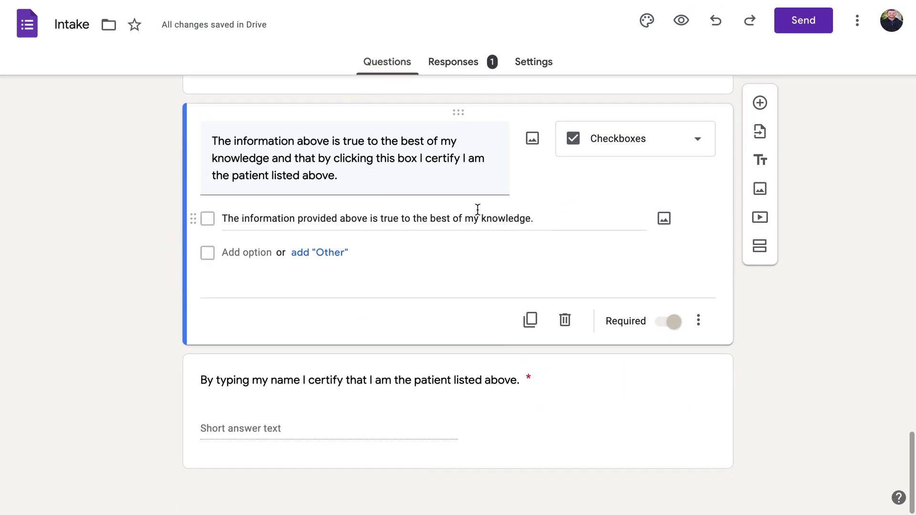
scroll(478, 210, "up", 10)
scroll(468, 180, "up", 15)
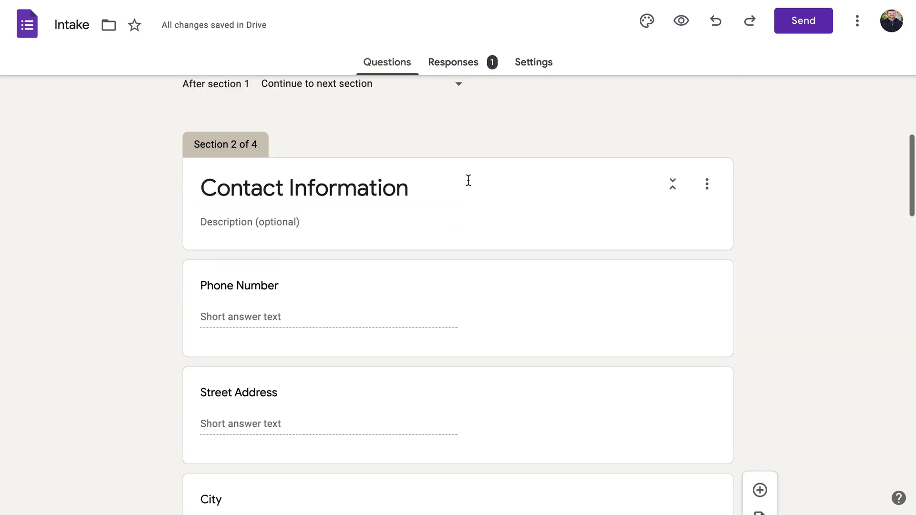
scroll(468, 181, "up", 10)
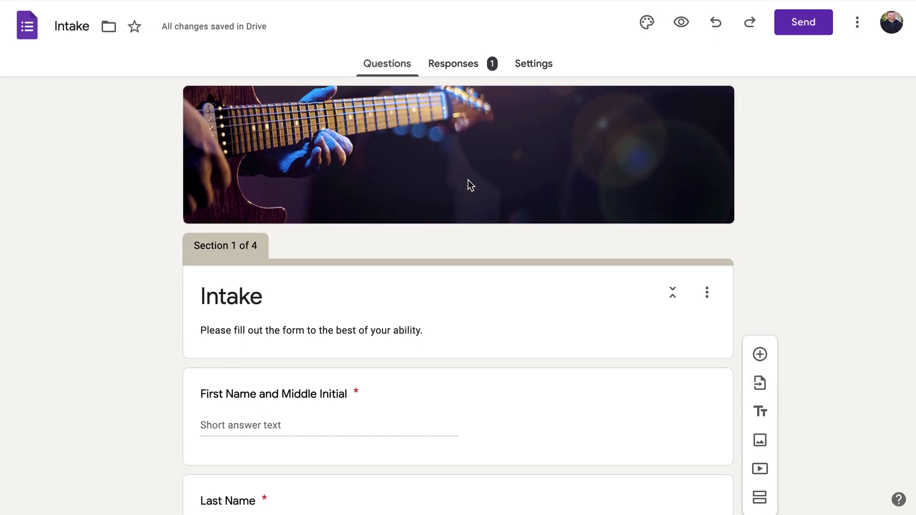